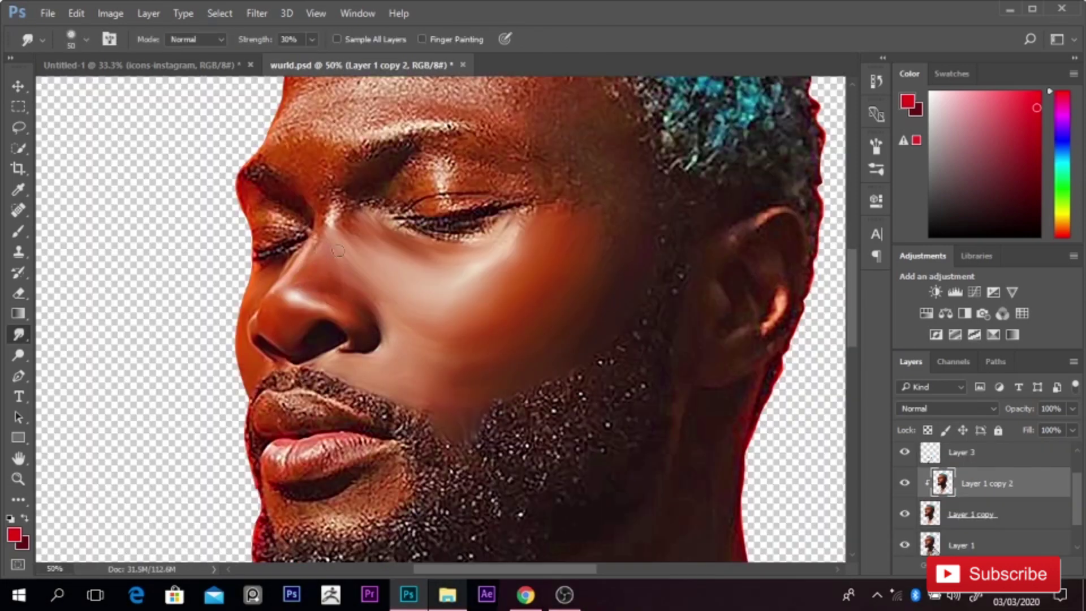
Smooth the skin of the forehead, eyelids and ear on Layer 1 copy 2 with the Smudge tool at 30% strength
{"action": "scroll", "coordinate": [289, 401], "scroll_direction": "down", "scroll_amount": 3}
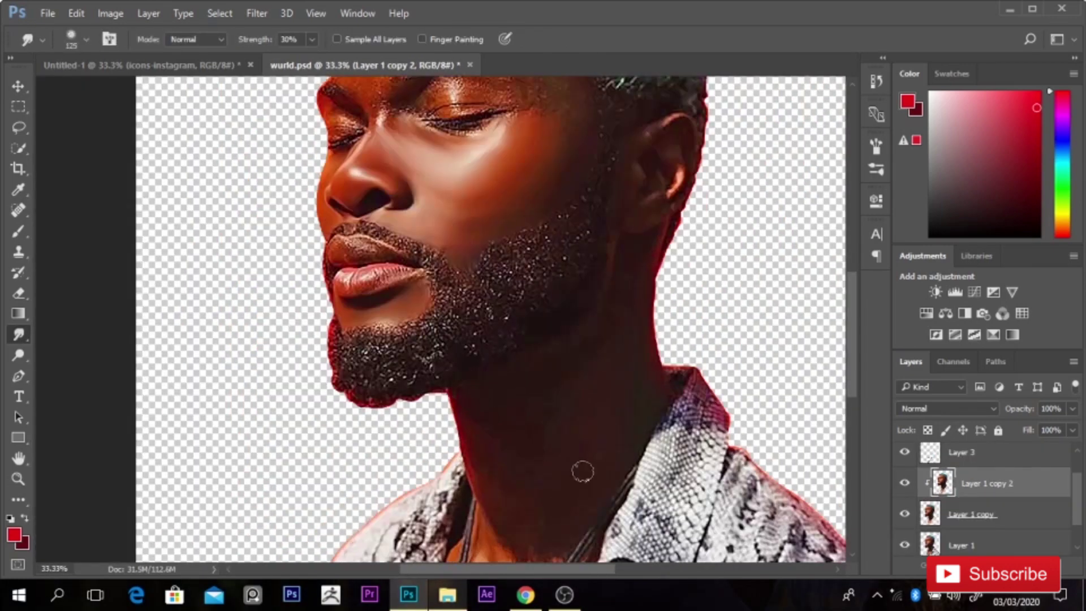
{"action": "scroll", "coordinate": [509, 408], "scroll_direction": "down", "scroll_amount": 5}
{"action": "scroll", "coordinate": [454, 326], "scroll_direction": "up", "scroll_amount": 7}
{"action": "scroll", "coordinate": [454, 325], "scroll_direction": "up", "scroll_amount": 3}
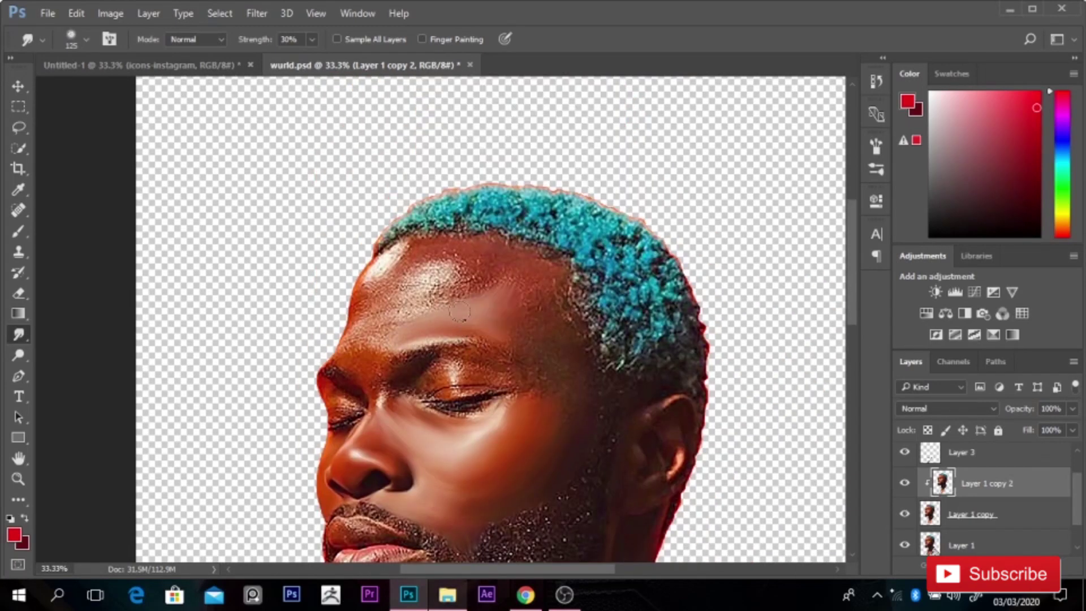
{"action": "key", "text": "bracketright"}
{"action": "key", "text": "bracketright"}
{"action": "key", "text": "bracketright"}
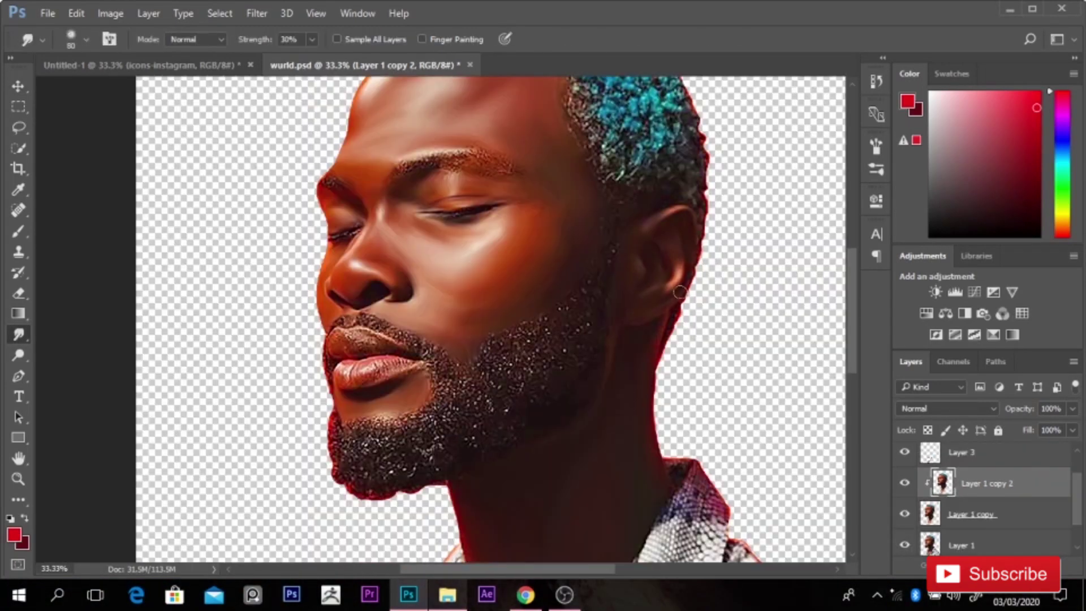
Smudge the lips smooth on Layer 1 copy 2 and enlarge the smudge brush for wider areas
{"action": "key", "text": "ctrl+plus"}
{"action": "left_click_drag", "start_coordinate": [396, 337], "coordinate": [307, 328]}
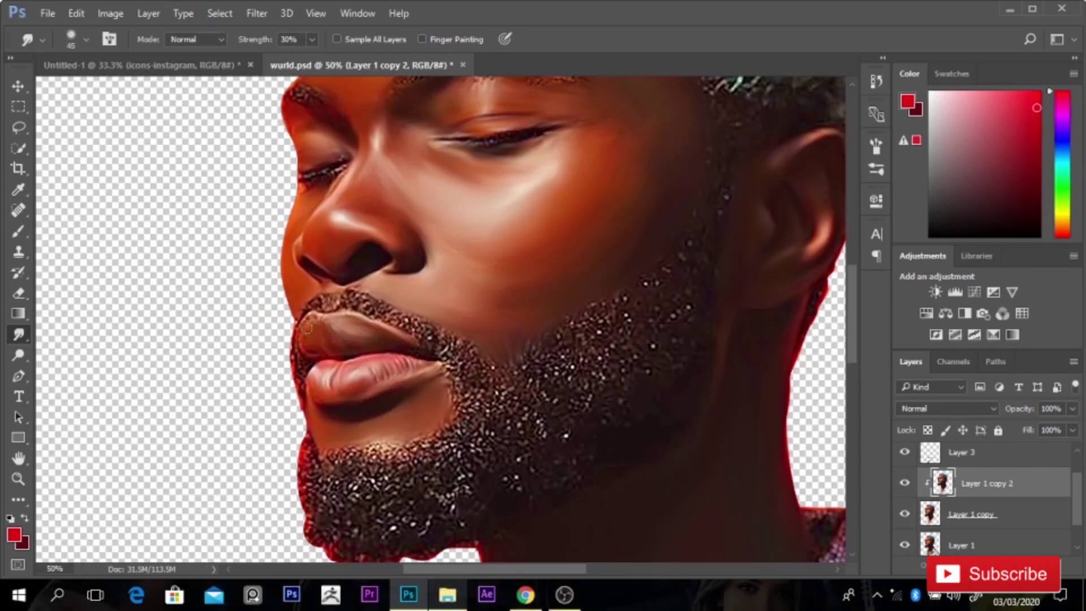
{"action": "key", "text": "ctrl+minus"}
{"action": "key", "text": "bracketright"}
{"action": "key", "text": "bracketright"}
{"action": "key", "text": "bracketright"}
{"action": "key", "text": "bracketright"}
{"action": "key", "text": "bracketright"}
{"action": "key", "text": "bracketright"}
{"action": "key", "text": "2"}
{"action": "key", "text": "bracketright"}
{"action": "key", "text": "ctrl+minus"}
{"action": "key", "text": "ctrl+plus"}
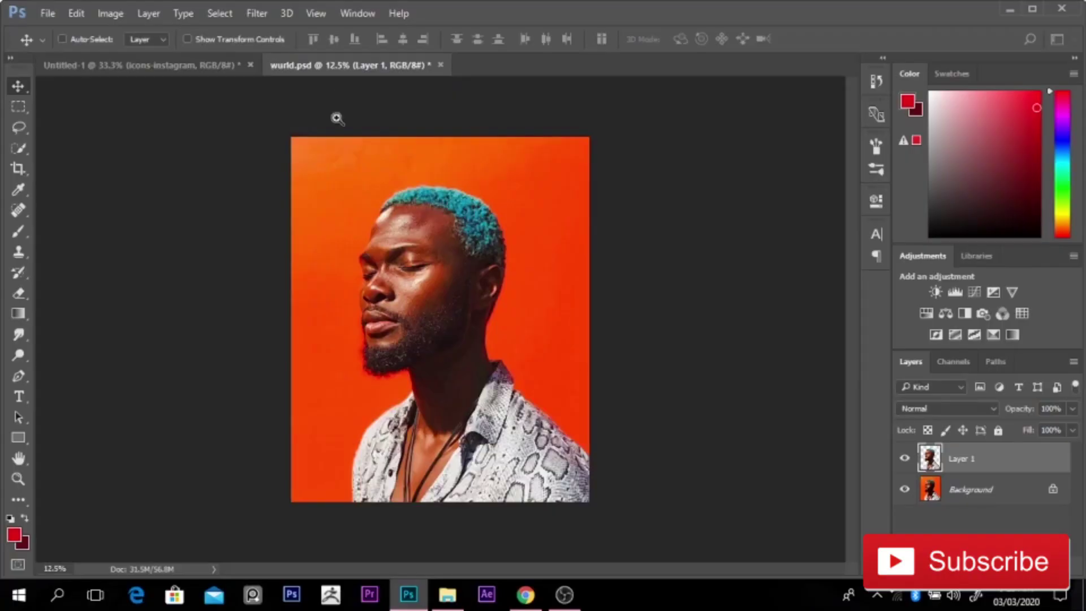
Hide the Background layer so only the cut-out man on Layer 1 is shown
{"action": "key", "text": "ctrl+plus"}
{"action": "key", "text": "ctrl+plus"}
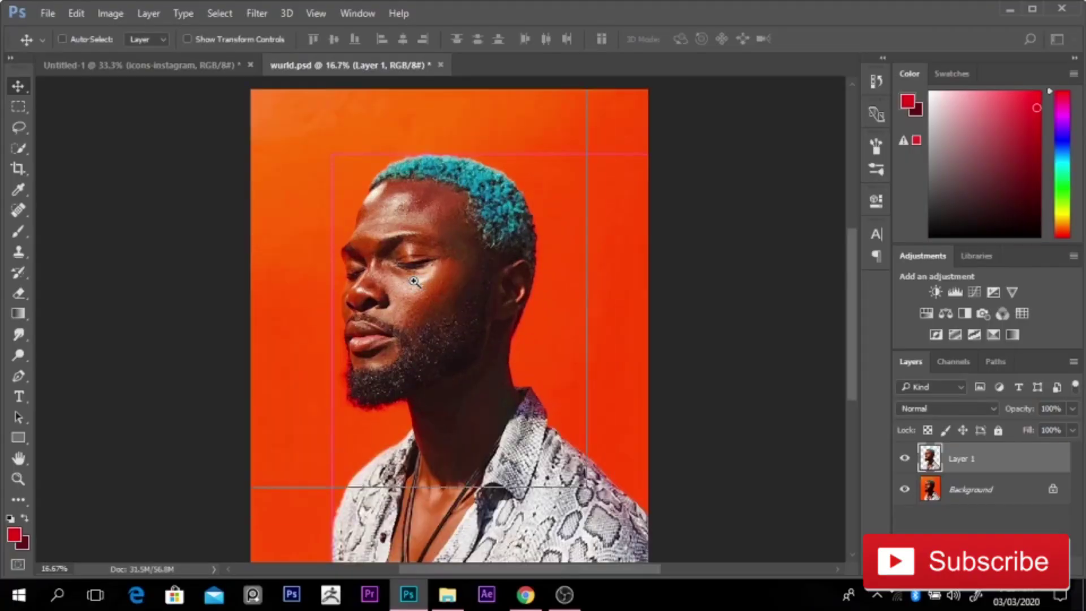
{"action": "key", "text": "ctrl+minus"}
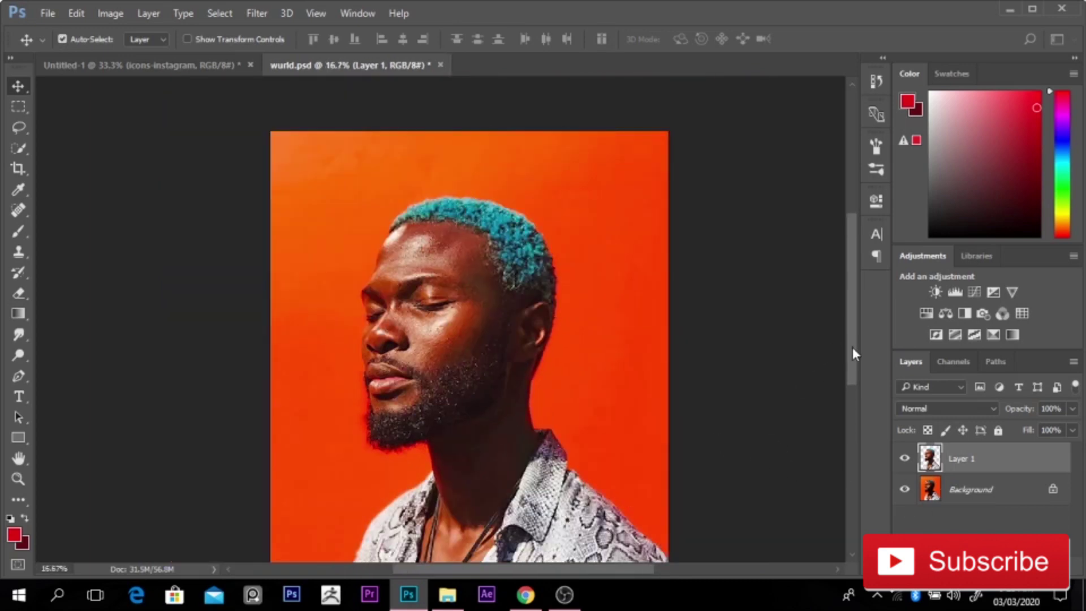
{"action": "left_click_drag", "start_coordinate": [853, 348], "coordinate": [853, 372]}
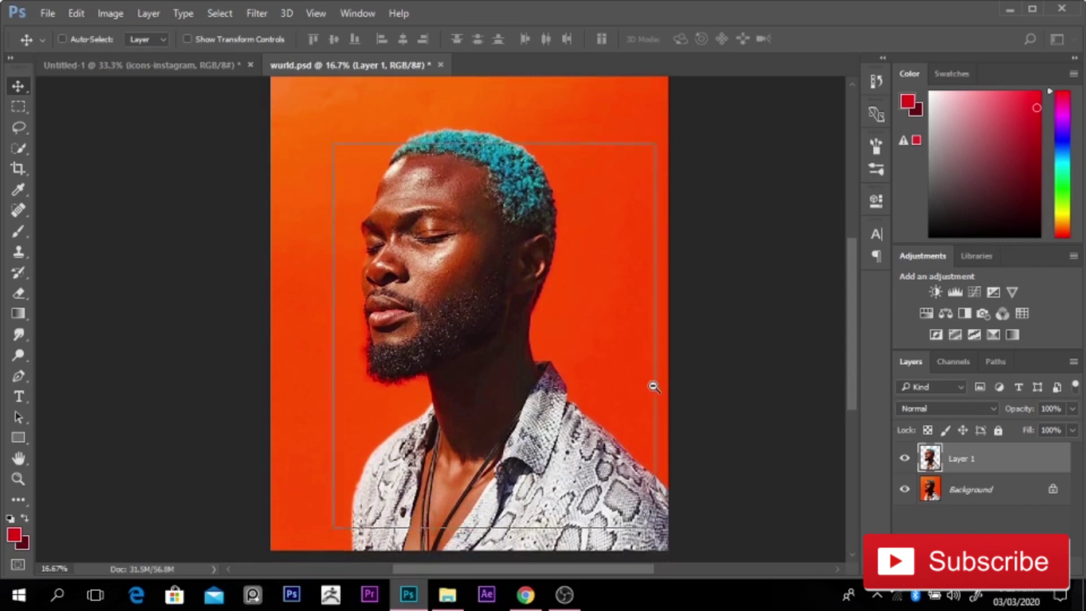
{"action": "key", "text": "ctrl+minus"}
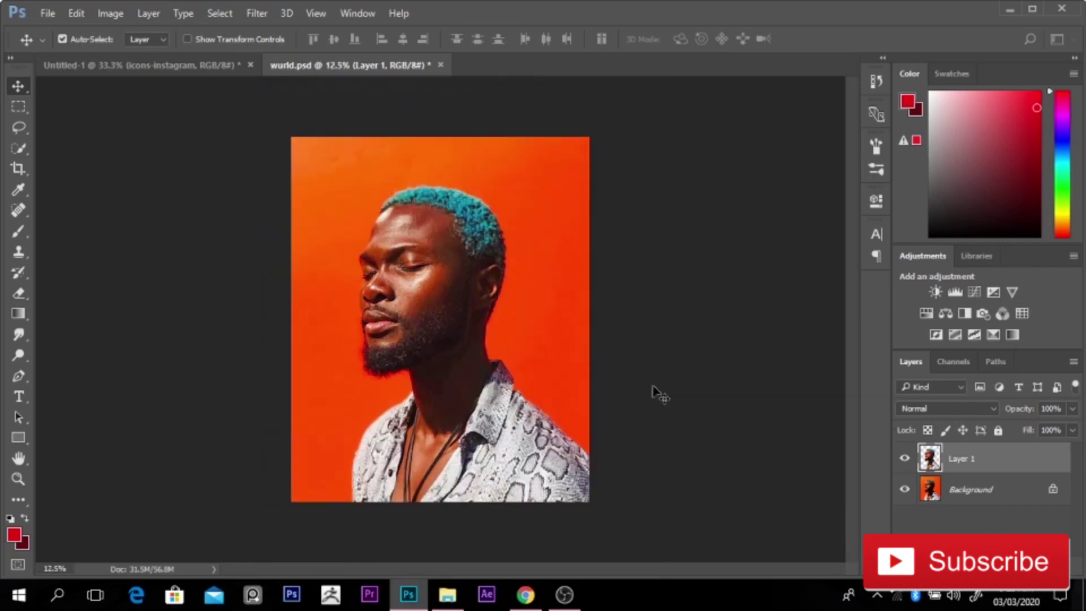
{"action": "left_click", "coordinate": [904, 490]}
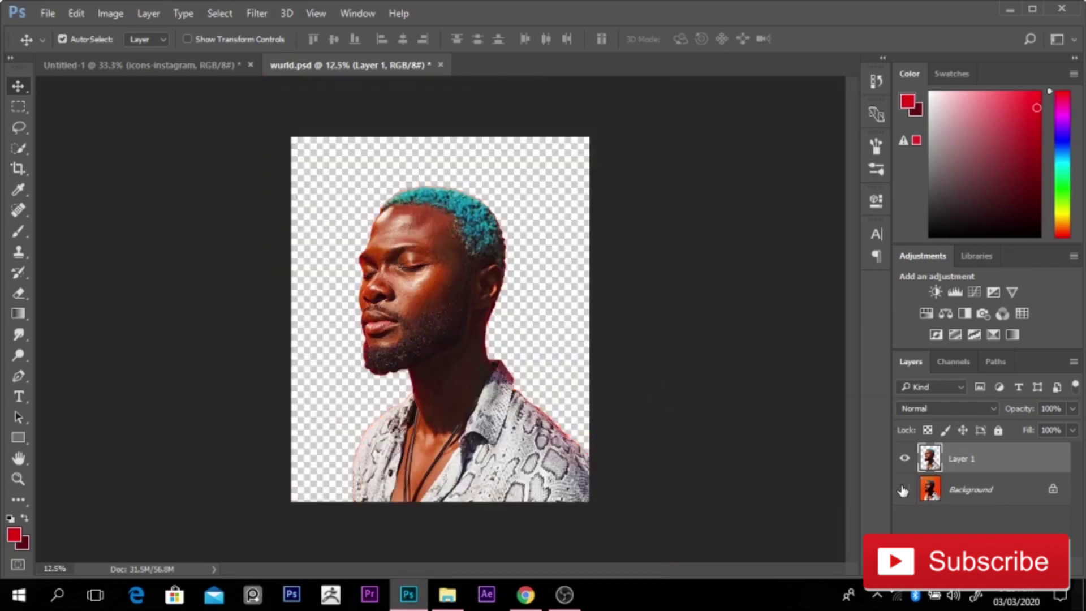
{"action": "left_click", "coordinate": [408, 321], "text": "ctrl"}
{"action": "left_click", "coordinate": [380, 261], "text": "ctrl"}
{"action": "left_click", "coordinate": [379, 261], "text": "ctrl"}
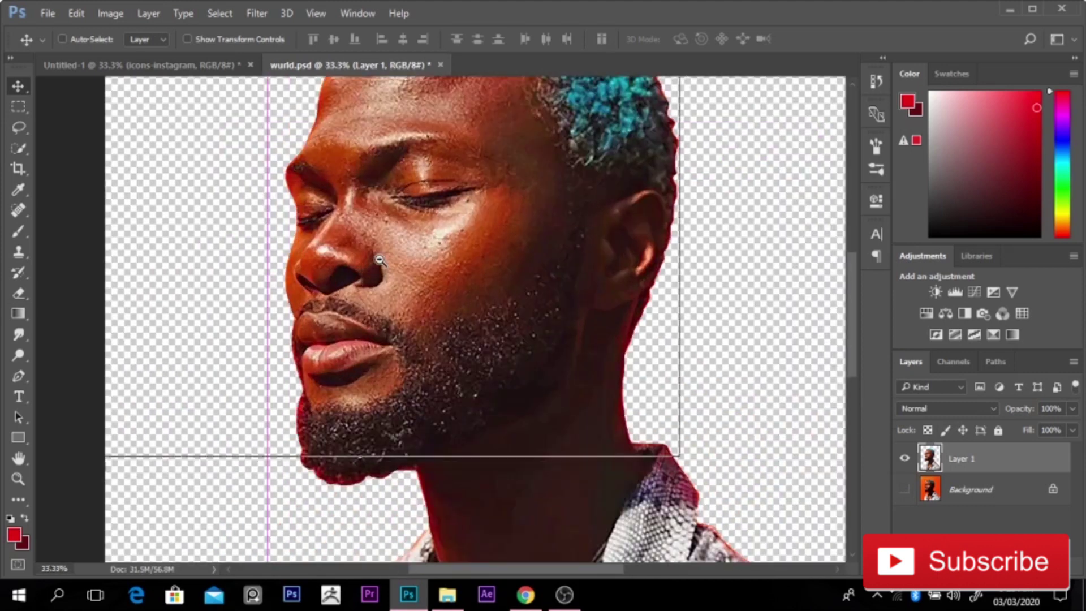
{"action": "left_click", "coordinate": [379, 261], "text": "alt"}
{"action": "left_click", "coordinate": [380, 262], "text": "alt"}
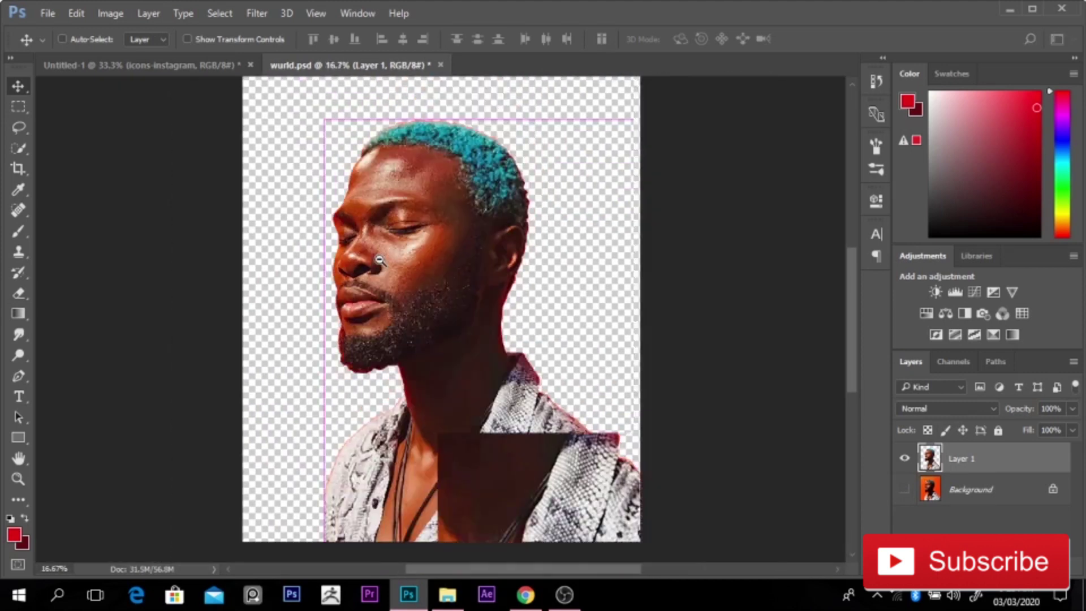
{"action": "left_click", "coordinate": [432, 362], "text": "alt"}
Start a Pen path below the chest opening and trace the shirt's inner edge upward toward the collar beside the necklace
{"action": "key", "text": "p"}
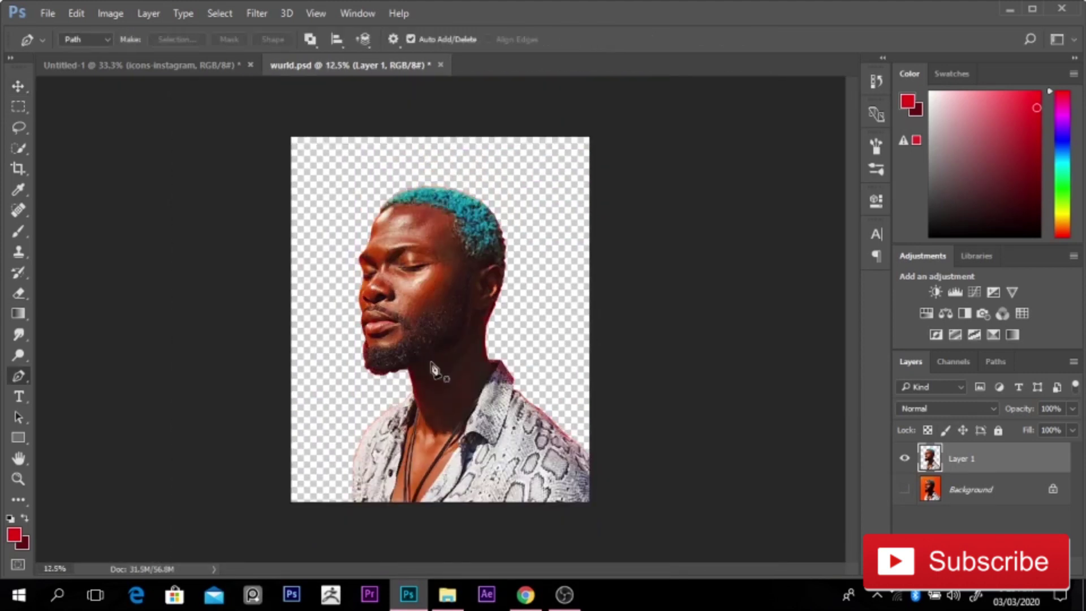
{"action": "left_click", "coordinate": [435, 427], "text": "ctrl"}
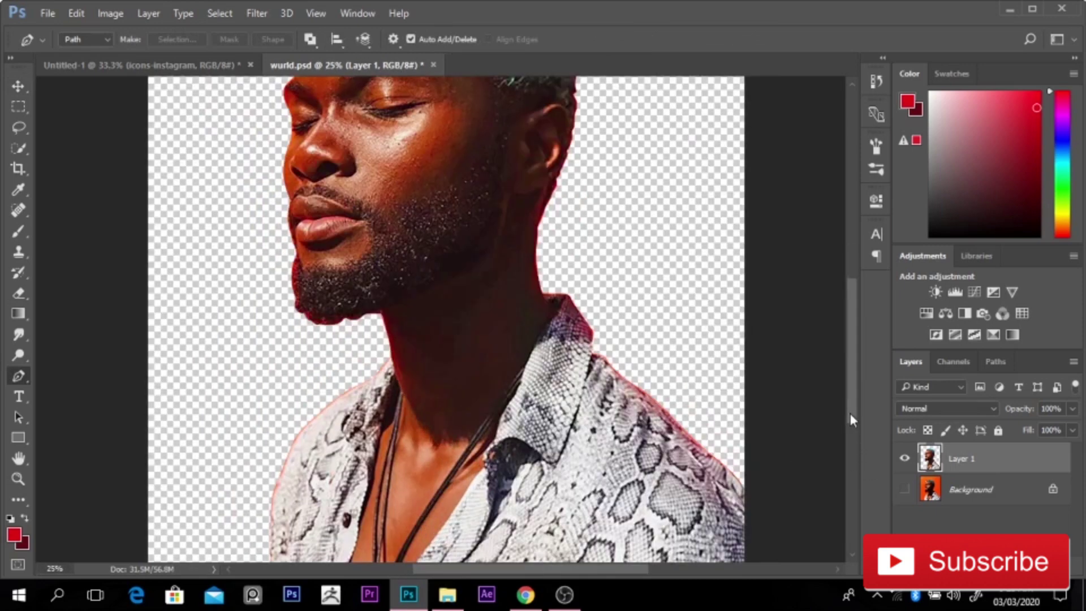
{"action": "left_click_drag", "start_coordinate": [850, 413], "coordinate": [851, 437]}
{"action": "left_click", "coordinate": [401, 527]}
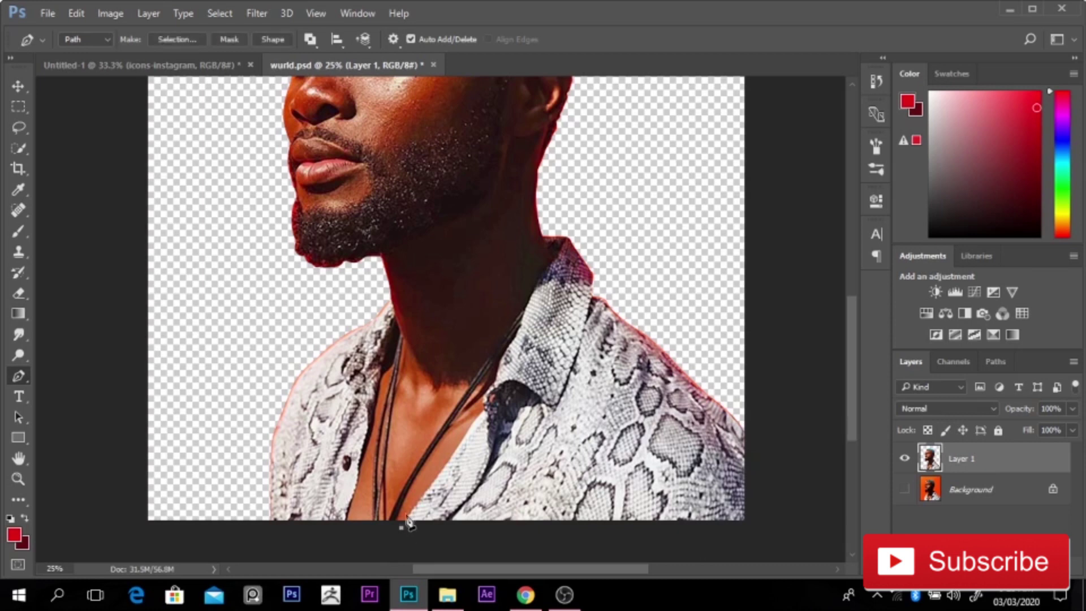
{"action": "left_click", "coordinate": [411, 515]}
{"action": "left_click", "coordinate": [480, 409]}
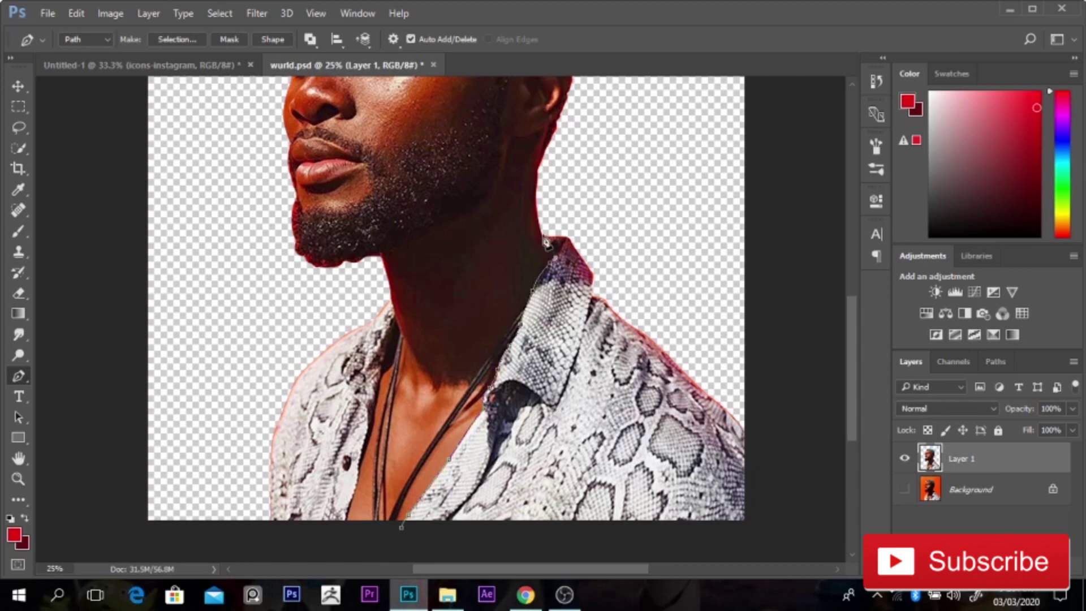
Continue the path loosely around the outside of the shirt, past one shoulder, below the canvas and up over the other shoulder
{"action": "left_click_drag", "start_coordinate": [543, 232], "coordinate": [600, 203]}
{"action": "left_click_drag", "start_coordinate": [697, 283], "coordinate": [818, 394]}
{"action": "left_click_drag", "start_coordinate": [820, 413], "coordinate": [794, 498]}
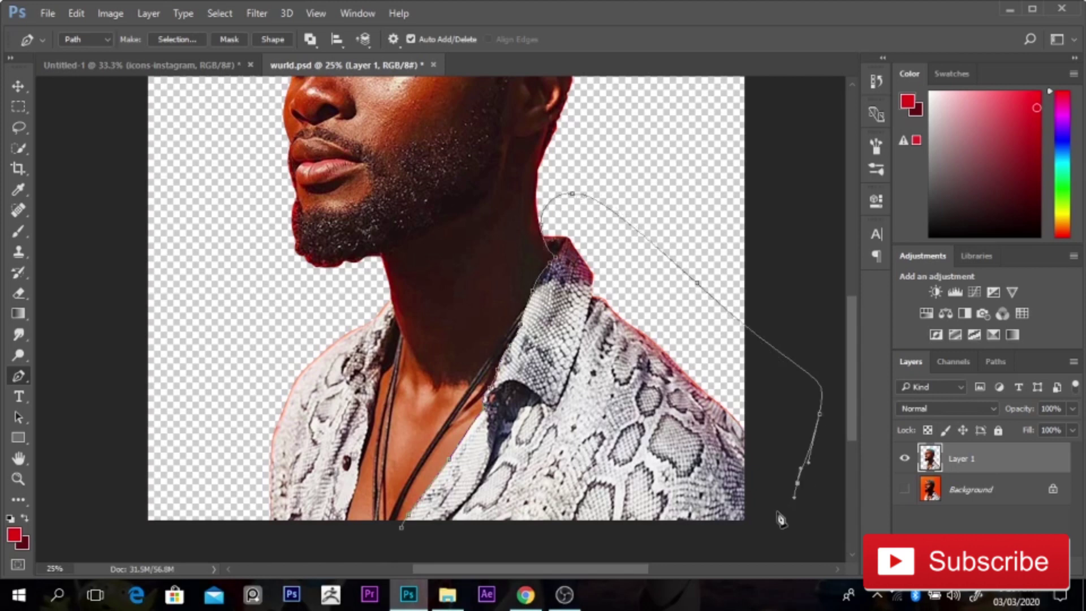
{"action": "left_click", "coordinate": [734, 530]}
{"action": "left_click_drag", "start_coordinate": [737, 539], "coordinate": [650, 553]}
{"action": "left_click_drag", "start_coordinate": [267, 539], "coordinate": [210, 490]}
{"action": "left_click_drag", "start_coordinate": [256, 377], "coordinate": [260, 364]}
{"action": "left_click_drag", "start_coordinate": [319, 297], "coordinate": [363, 288]}
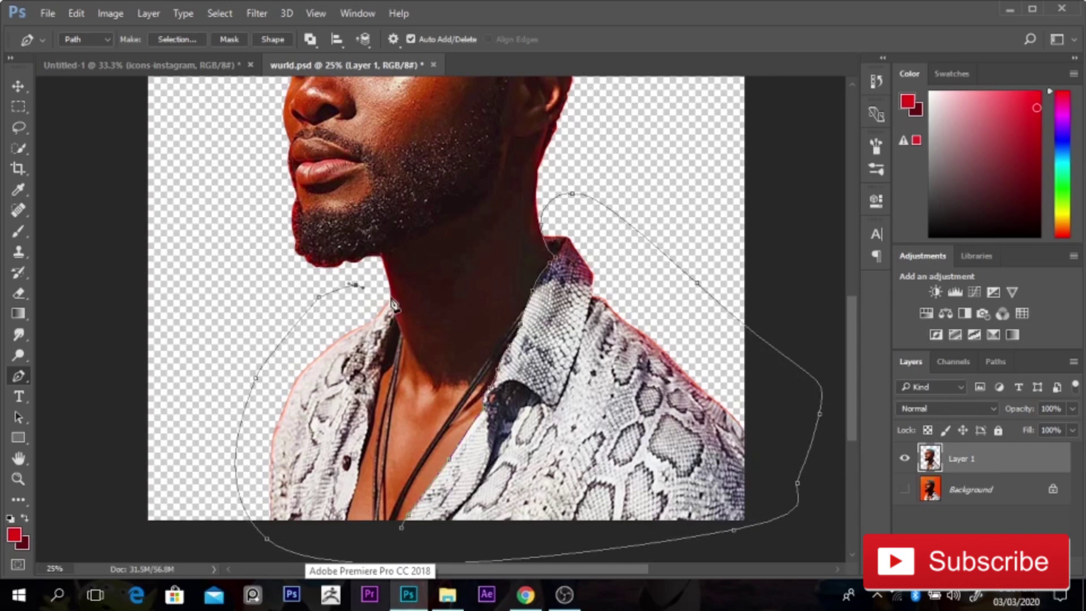
Trace the path down the shirt's other inner edge, from the neck along the button side to the canvas bottom
{"action": "left_click", "coordinate": [392, 295]}
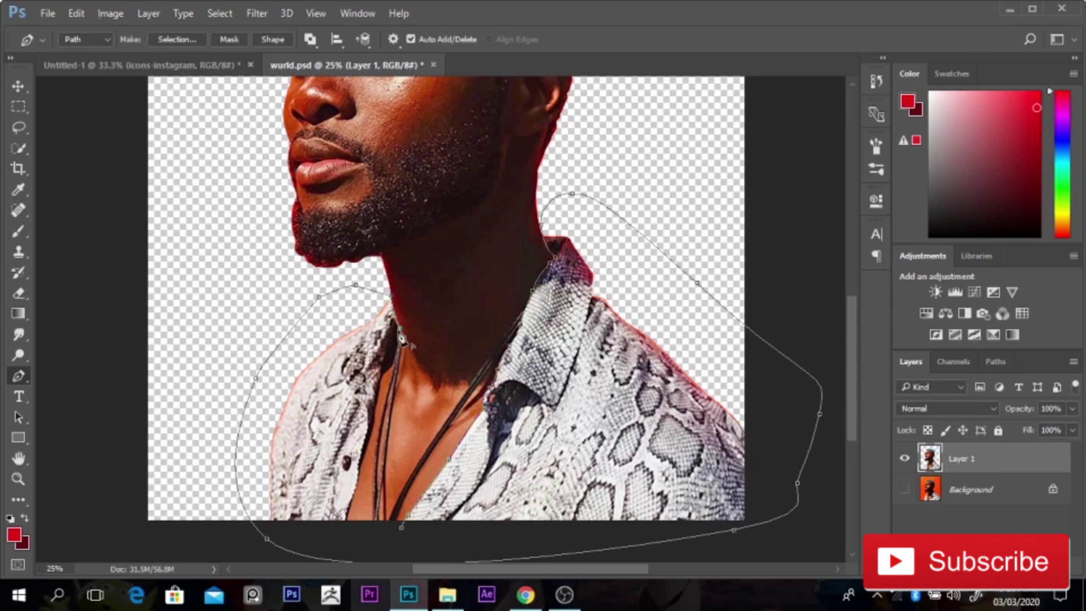
{"action": "left_click", "coordinate": [400, 329]}
{"action": "left_click", "coordinate": [377, 401]}
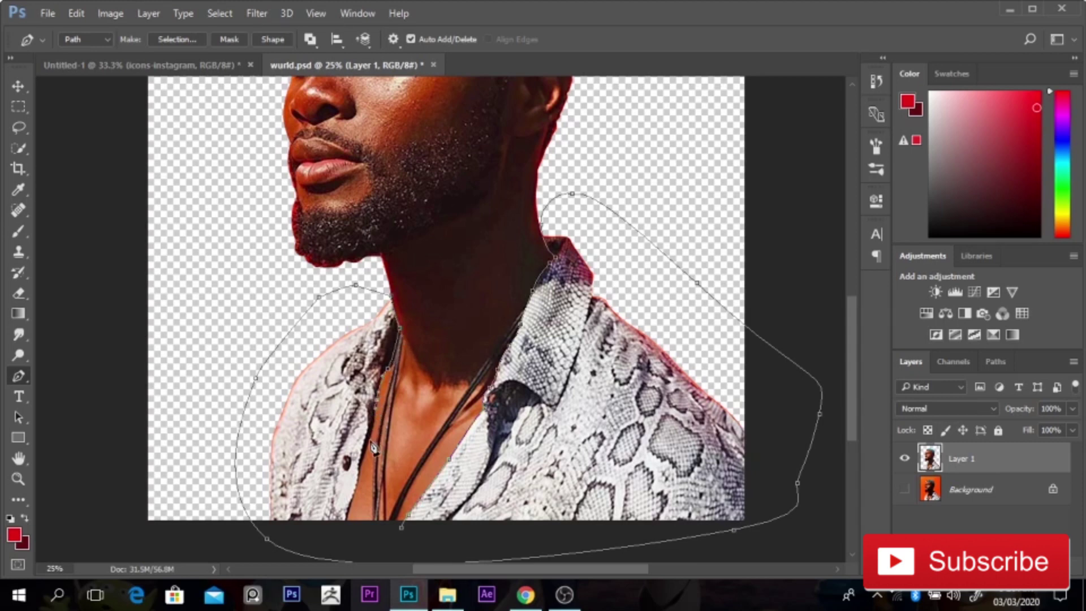
{"action": "left_click", "coordinate": [371, 435]}
{"action": "left_click", "coordinate": [360, 474]}
{"action": "left_click", "coordinate": [345, 523]}
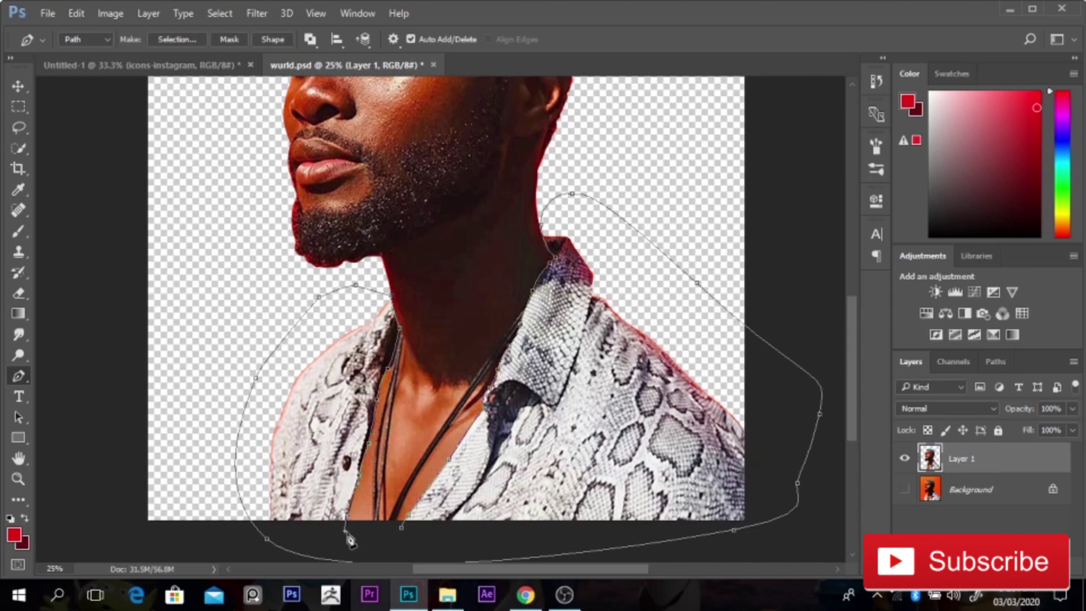
Close the shirt path, convert it to a selection and copy the shirt onto a new layer
{"action": "left_click", "coordinate": [345, 529]}
{"action": "key", "text": "ctrl+Return"}
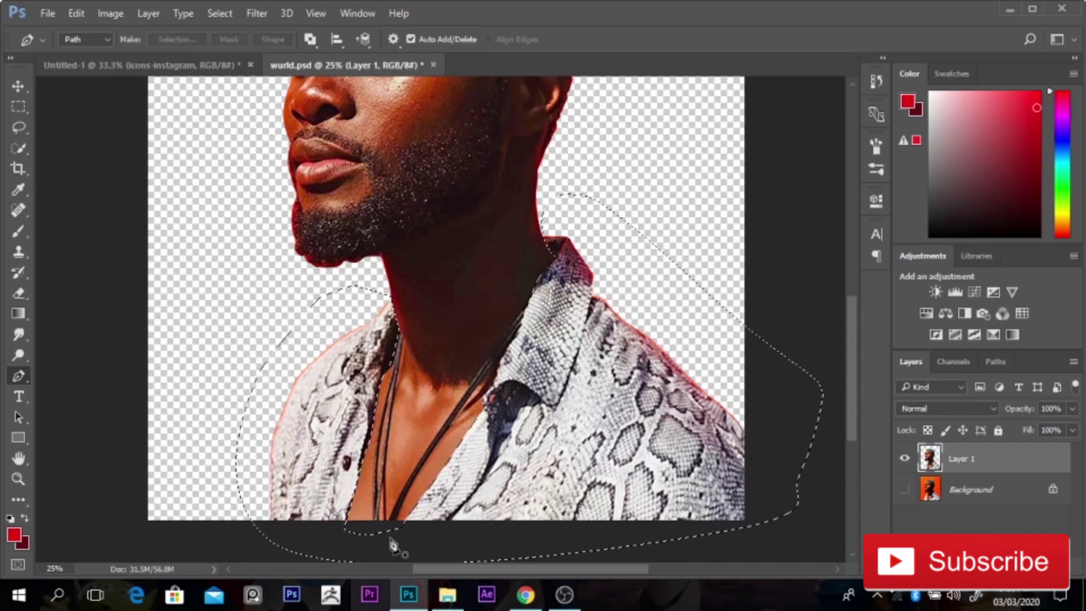
{"action": "key", "text": "ctrl+shift+alt+n"}
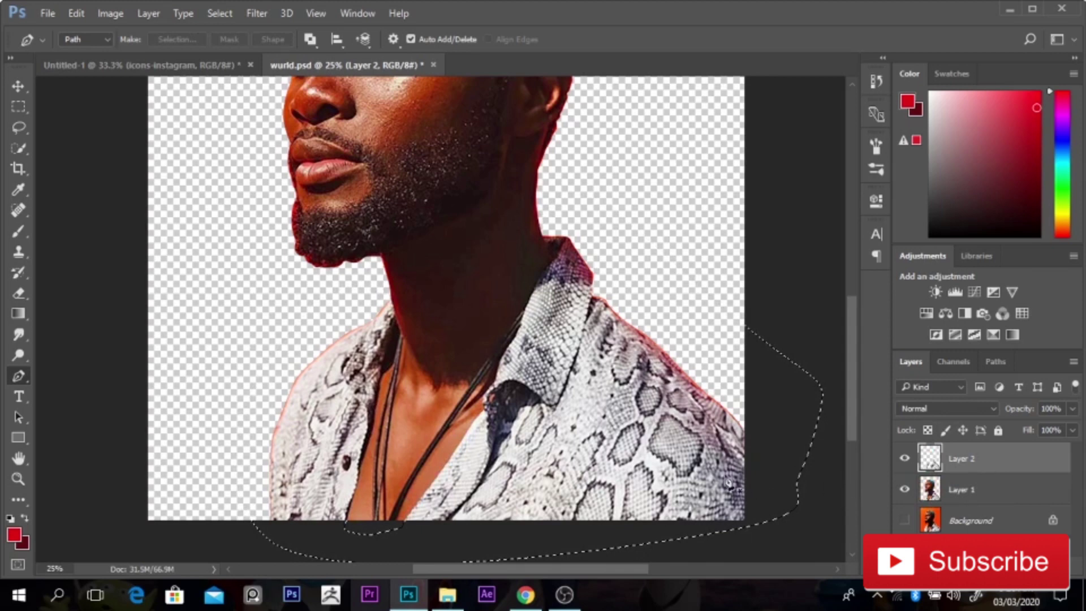
Trace the black necklace cords with the Pen tool on both sides of the chest, closing the outline below the canvas
{"action": "left_click", "coordinate": [393, 526]}
{"action": "left_click_drag", "start_coordinate": [402, 510], "coordinate": [406, 496]}
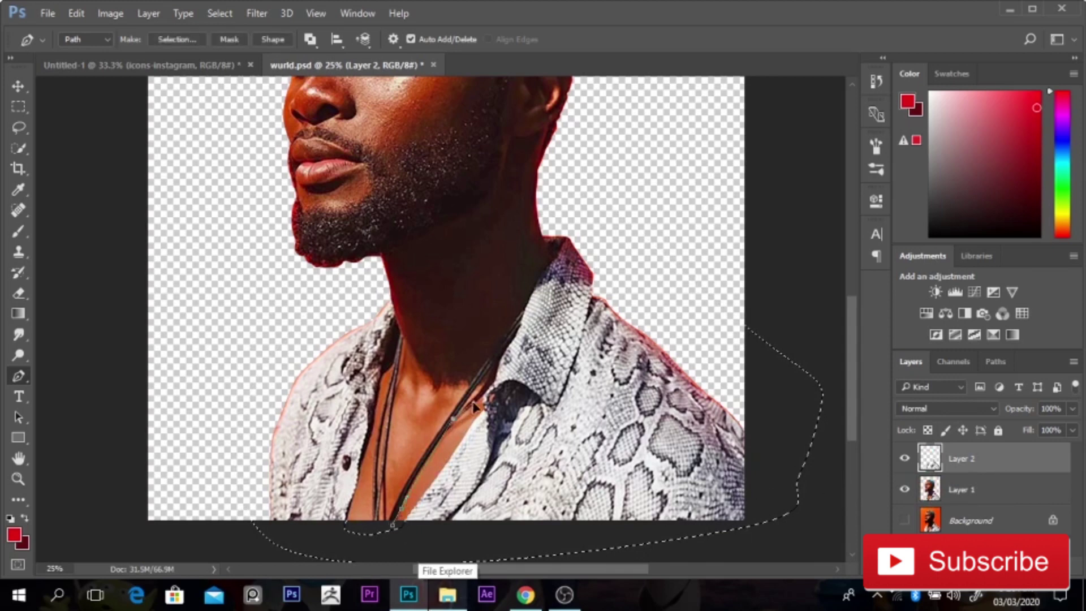
{"action": "left_click_drag", "start_coordinate": [425, 455], "coordinate": [459, 417]}
{"action": "left_click_drag", "start_coordinate": [495, 362], "coordinate": [525, 321]}
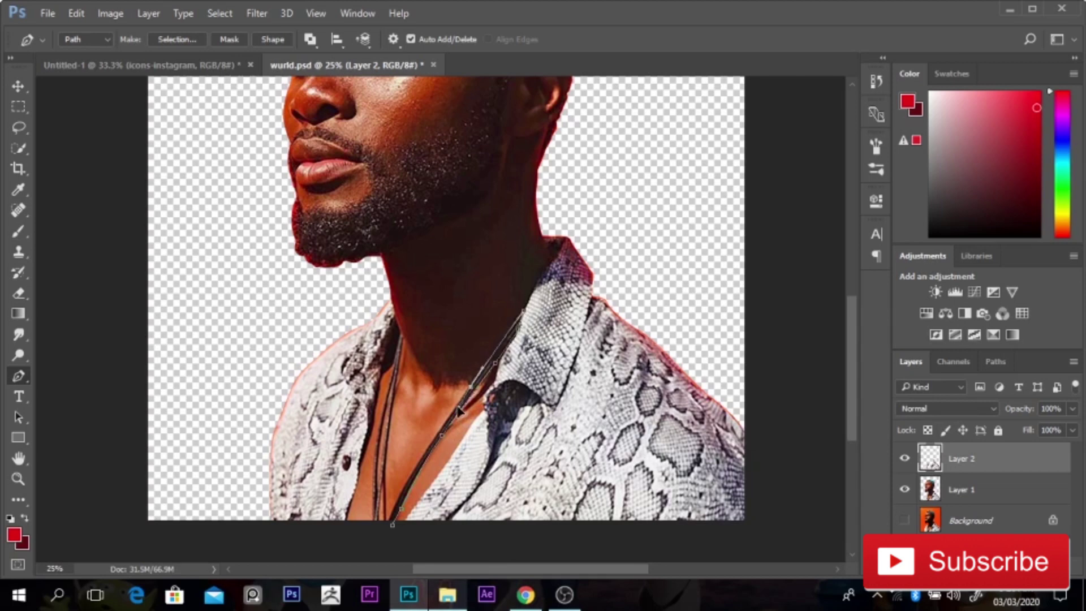
{"action": "left_click_drag", "start_coordinate": [388, 524], "coordinate": [382, 481]}
{"action": "left_click", "coordinate": [379, 539]}
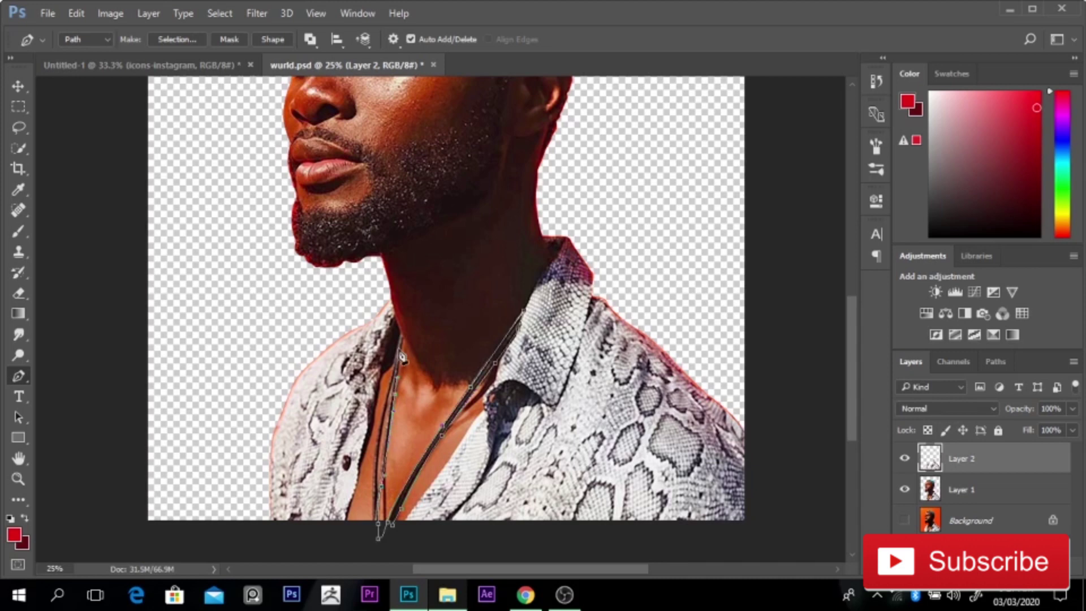
{"action": "left_click_drag", "start_coordinate": [390, 400], "coordinate": [383, 422]}
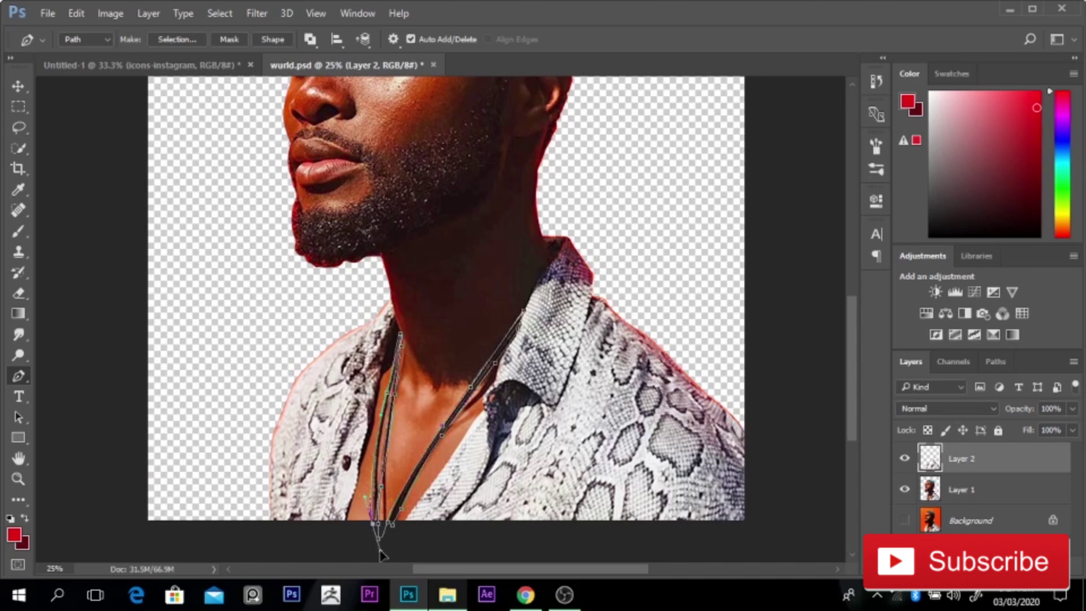
Convert the necklace path to a selection and copy the necklace from Layer 1 onto a new layer
{"action": "key", "text": "ctrl+Return"}
{"action": "left_click", "coordinate": [949, 493]}
{"action": "key", "text": "ctrl+j"}
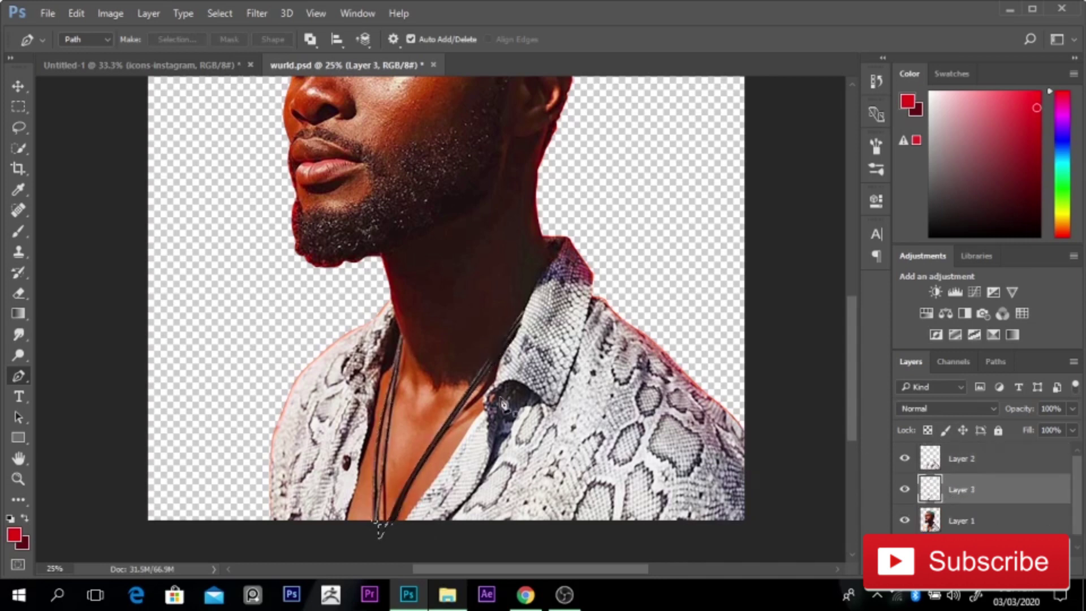
Trace the narrow gap between the necklace cords on Layer 3 and convert the path to a selection
{"action": "left_click", "coordinate": [394, 384]}
{"action": "left_click_drag", "start_coordinate": [380, 489], "coordinate": [376, 498]}
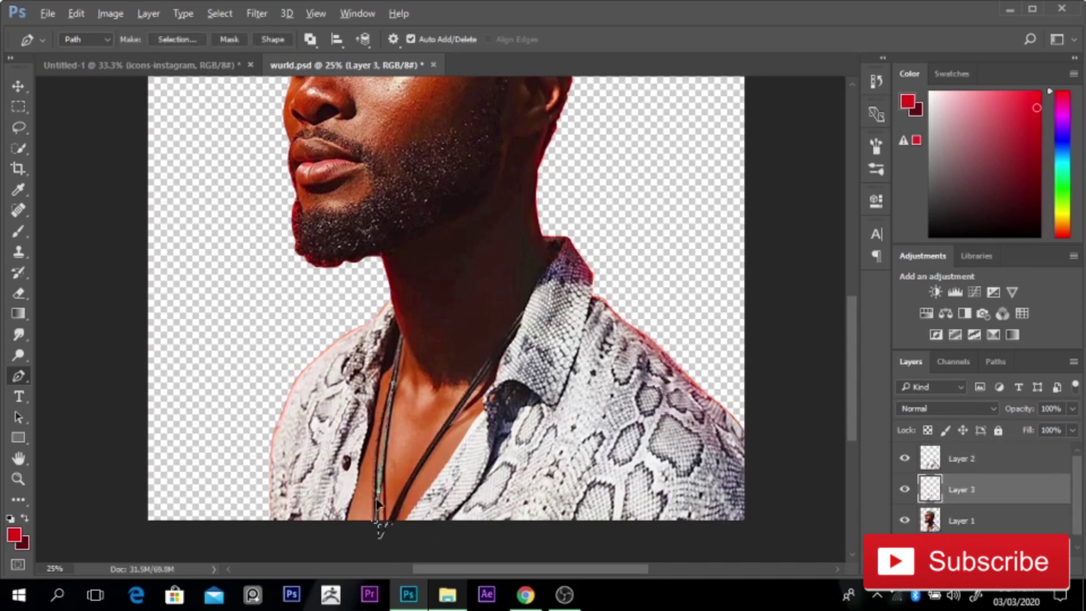
{"action": "key", "text": "ctrl+Return"}
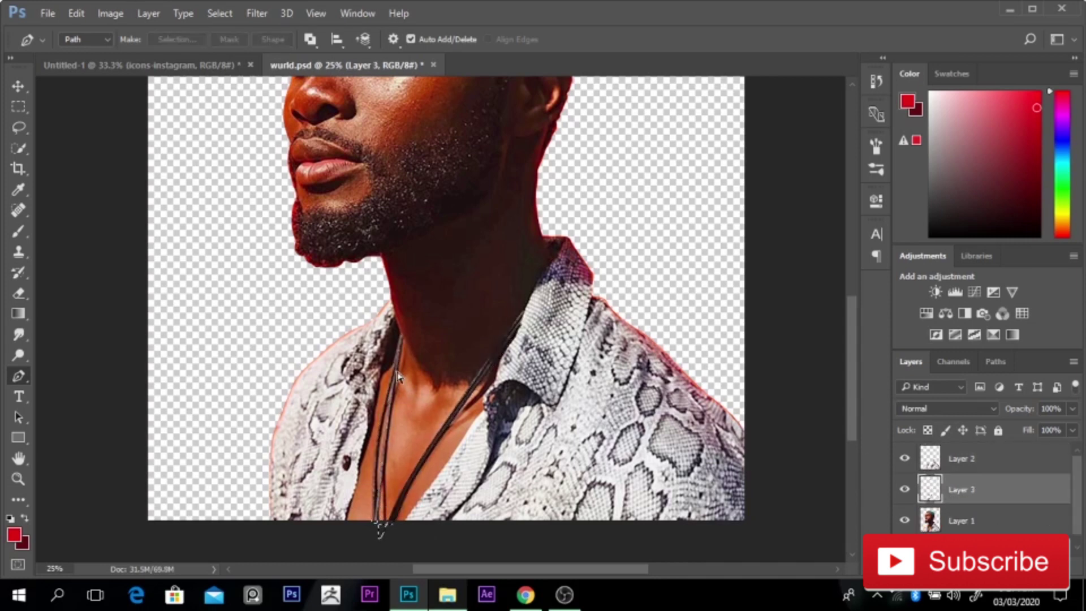
Duplicate Layer 1 and load the Layer 3 necklace outline as a selection on the copy, deselecting when done
{"action": "left_click", "coordinate": [962, 523]}
{"action": "key", "text": "ctrl+j"}
{"action": "left_click", "coordinate": [930, 490], "text": "ctrl"}
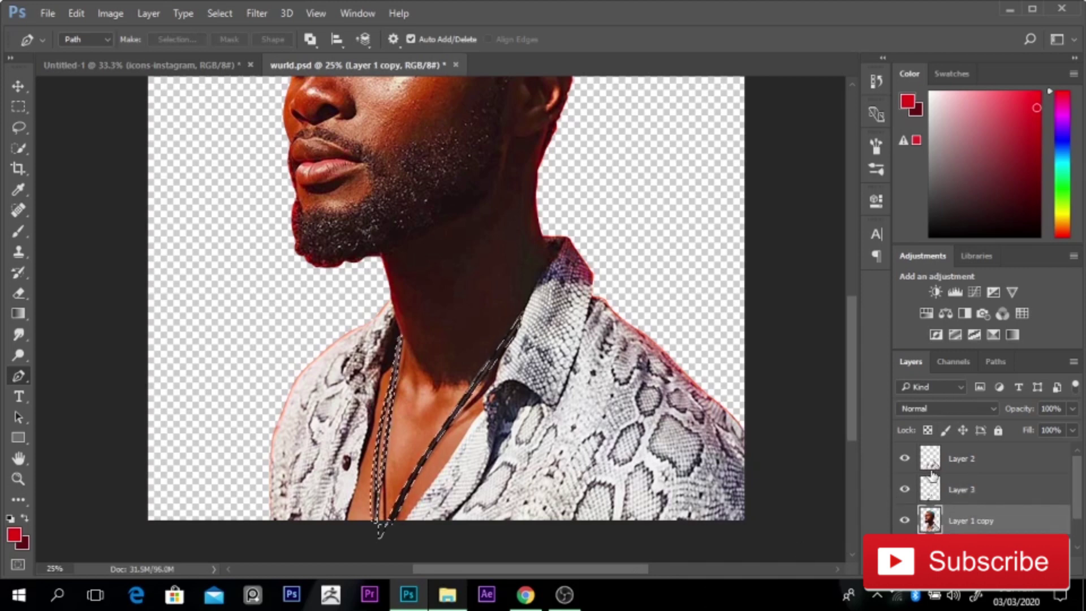
{"action": "key", "text": "ctrl+d"}
Toggle the visibility of Layer 1, Layer 1 copy and Background to compare them, leaving only Background hidden
{"action": "key", "text": "ctrl+minus"}
{"action": "scroll", "coordinate": [908, 528], "scroll_direction": "down", "scroll_amount": 1}
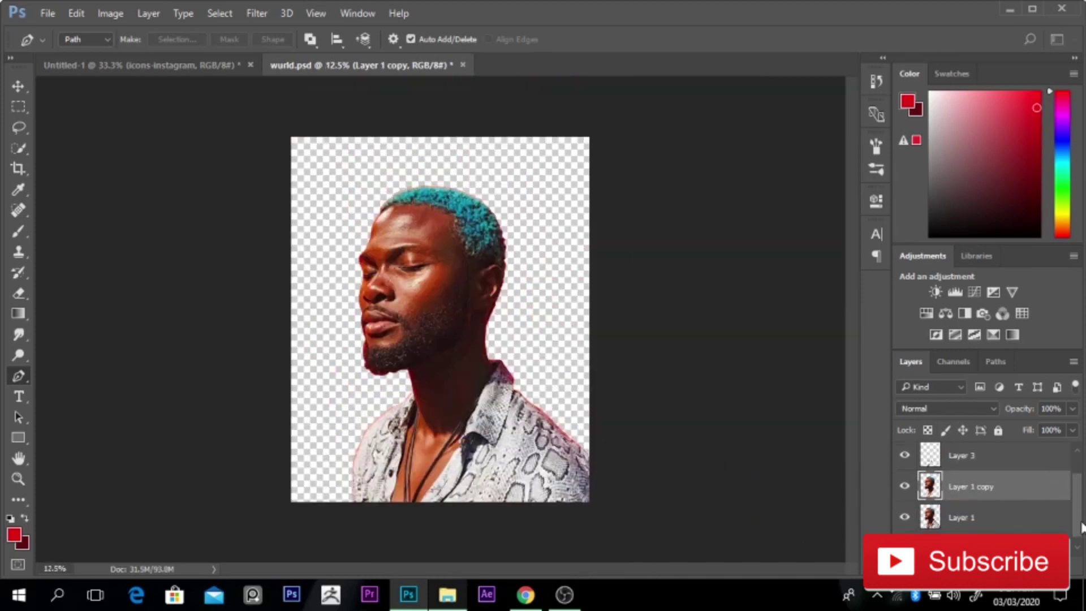
{"action": "left_click", "coordinate": [906, 515]}
{"action": "left_click", "coordinate": [906, 483]}
{"action": "left_click", "coordinate": [905, 544]}
{"action": "left_click", "coordinate": [905, 515]}
{"action": "left_click", "coordinate": [905, 515]}
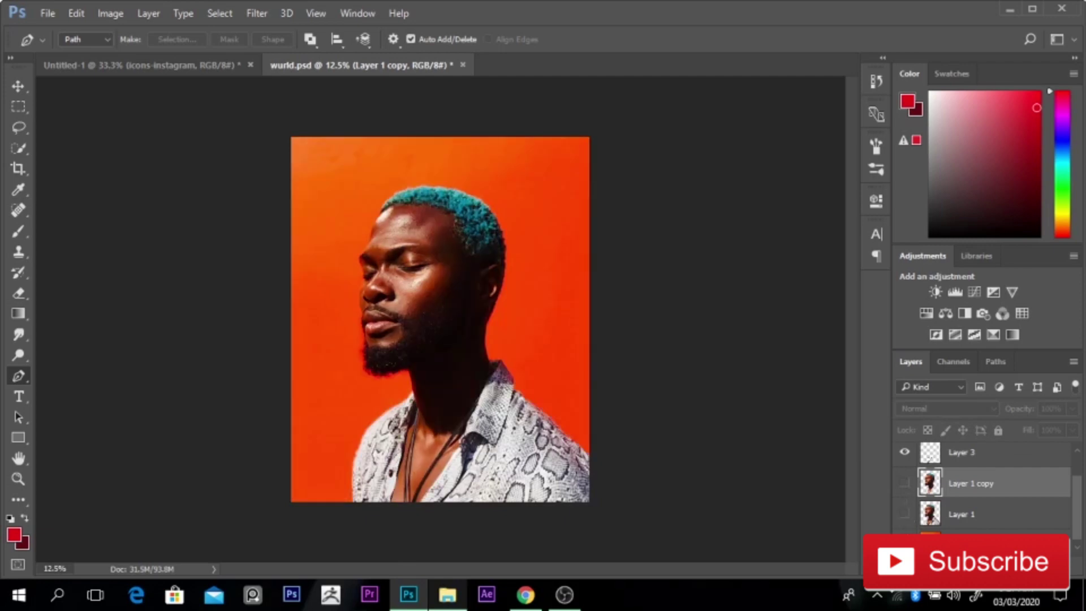
{"action": "left_click", "coordinate": [905, 544]}
{"action": "left_click", "coordinate": [905, 544]}
{"action": "left_click", "coordinate": [905, 517]}
{"action": "left_click", "coordinate": [904, 517]}
{"action": "left_click", "coordinate": [928, 522]}
{"action": "left_click", "coordinate": [907, 516]}
{"action": "left_click", "coordinate": [906, 484]}
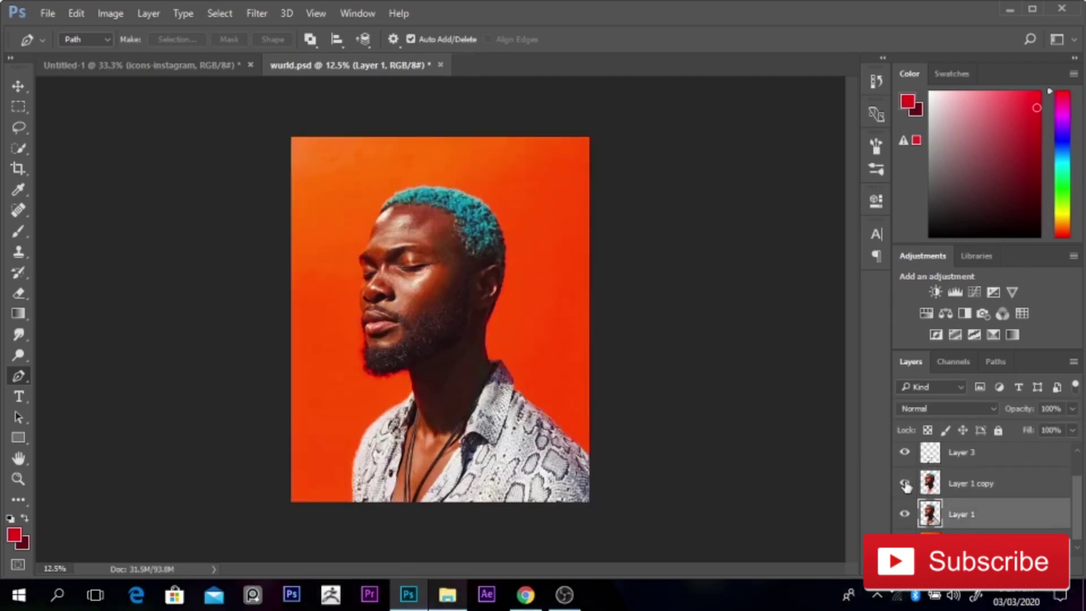
{"action": "left_click", "coordinate": [905, 544]}
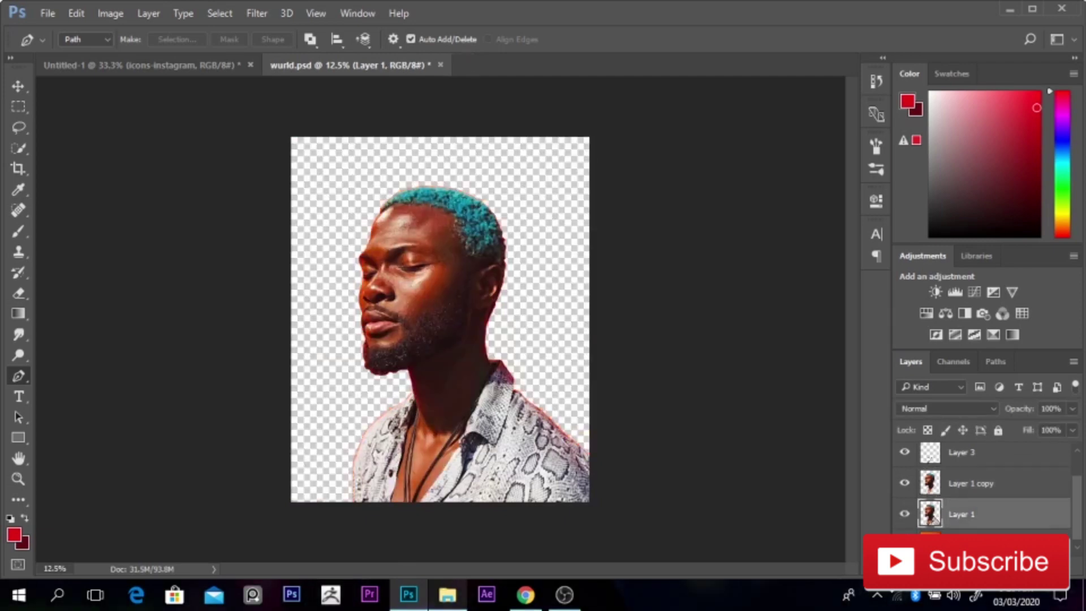
Duplicate Layer 1 copy and set the duplicate's blend mode to Linear Light
{"action": "left_click", "coordinate": [414, 344], "text": "ctrl"}
{"action": "key", "text": "ctrl+minus"}
{"action": "key", "text": "ctrl+minus"}
{"action": "key", "text": "ctrl+plus"}
{"action": "key", "text": "ctrl+plus"}
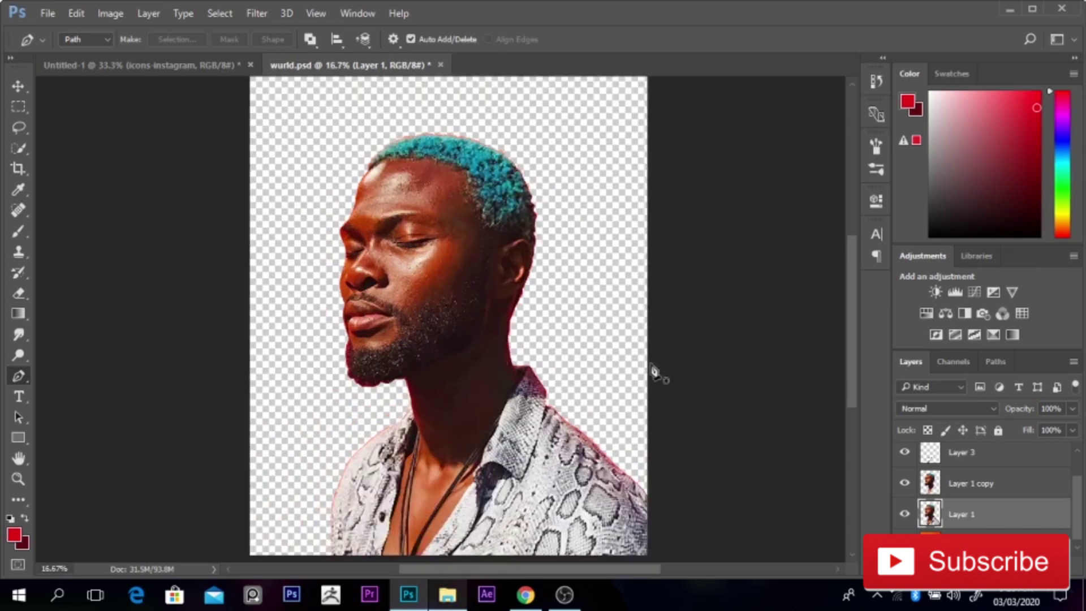
{"action": "scroll", "coordinate": [853, 366], "scroll_direction": "down", "scroll_amount": 1}
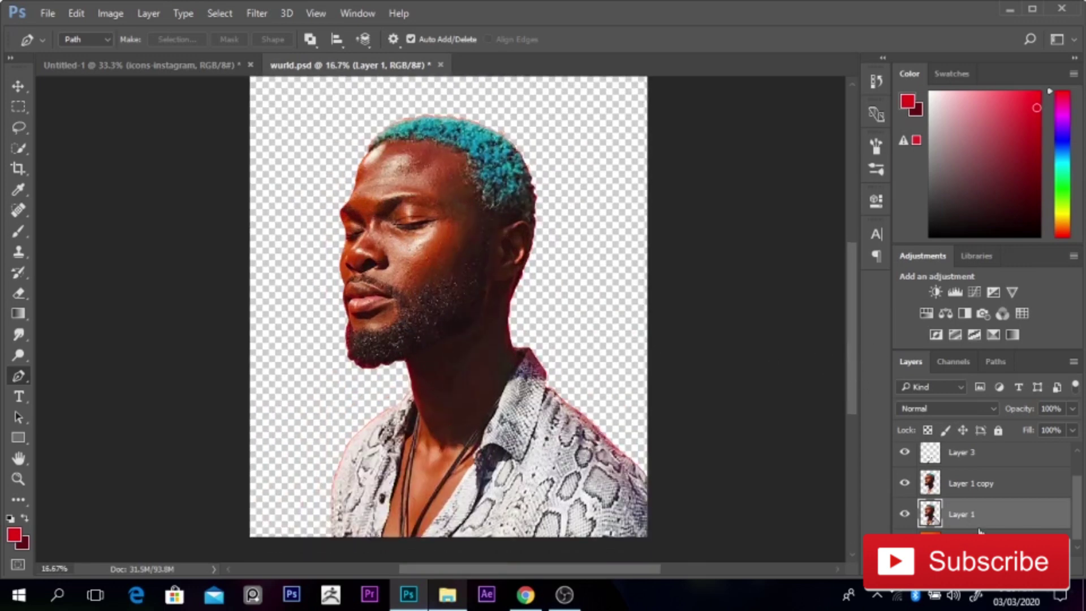
{"action": "left_click", "coordinate": [969, 493]}
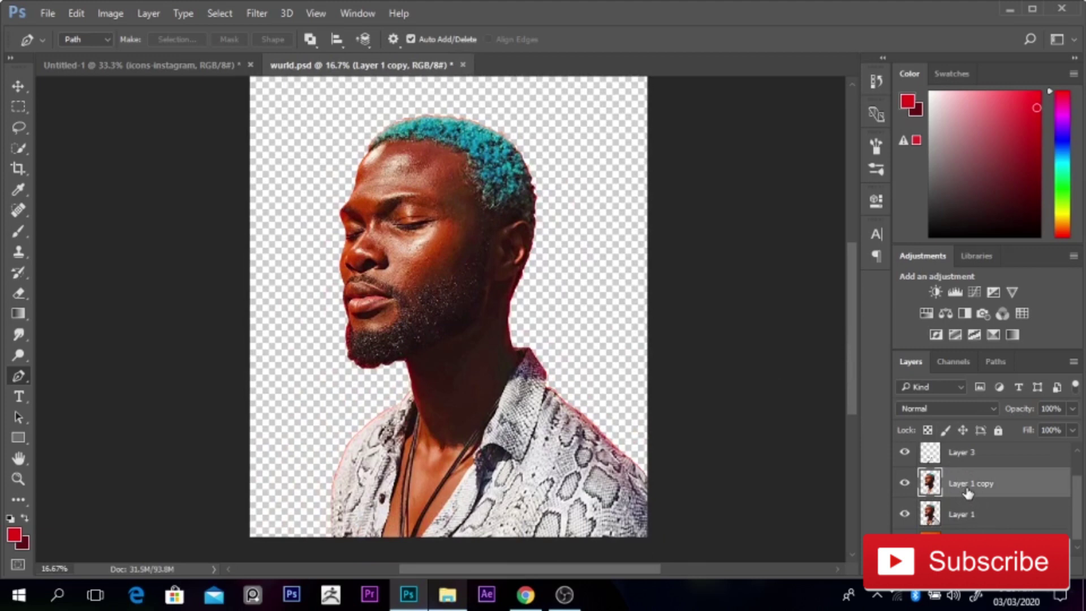
{"action": "key", "text": "ctrl+j"}
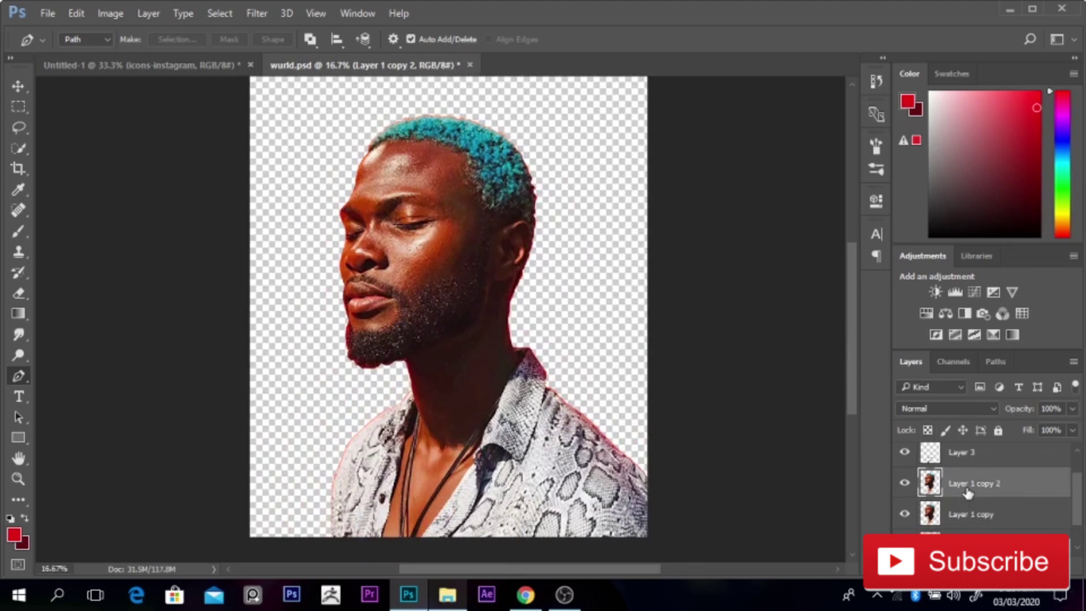
{"action": "left_click", "coordinate": [939, 406]}
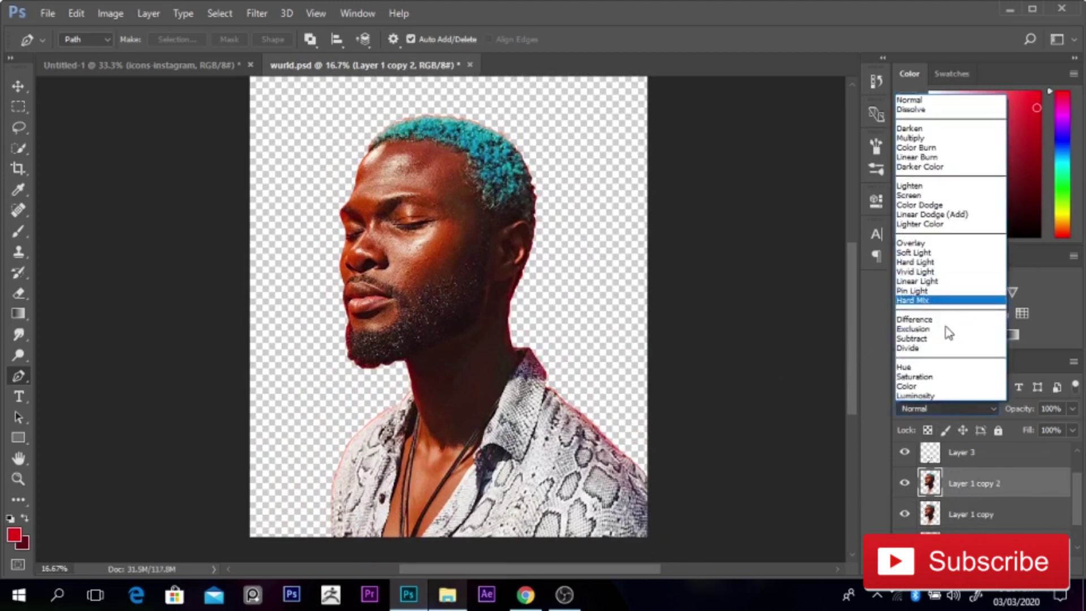
{"action": "left_click", "coordinate": [944, 281]}
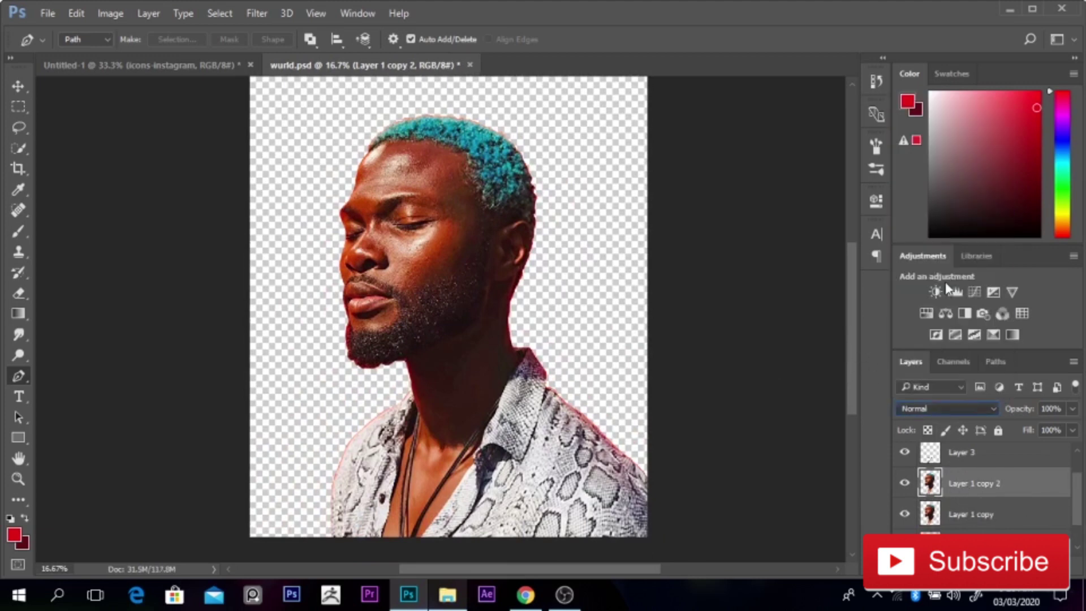
Apply a High Pass filter with a radius of 2.1 pixels to Layer 1 copy 2
{"action": "left_click", "coordinate": [258, 12]}
{"action": "mouse_move", "coordinate": [318, 324]}
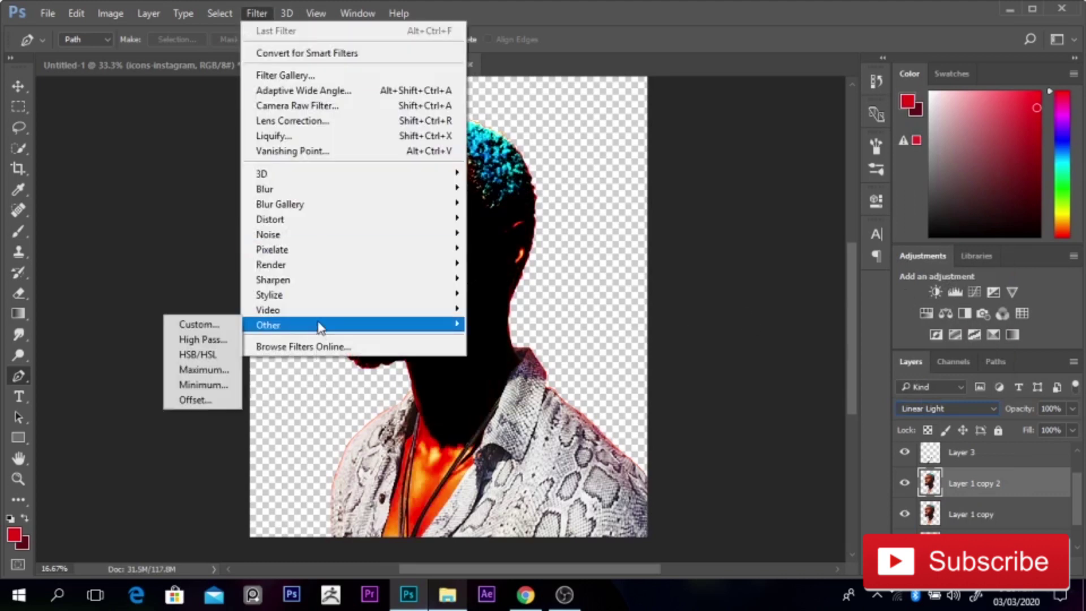
{"action": "left_click", "coordinate": [225, 342]}
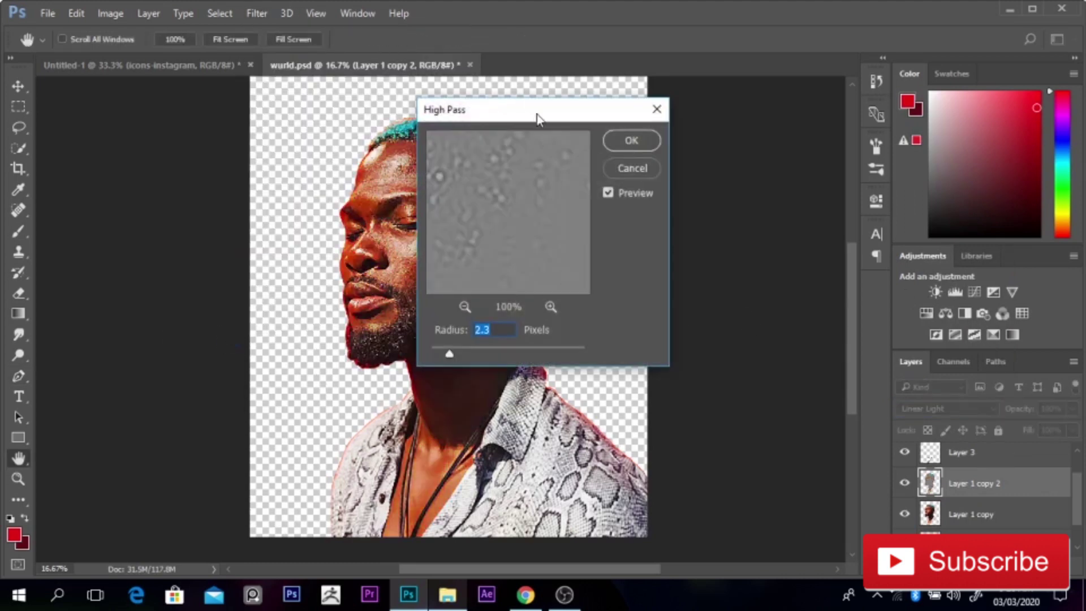
{"action": "left_click_drag", "start_coordinate": [537, 117], "coordinate": [731, 124]}
{"action": "left_click", "coordinate": [390, 193], "text": "ctrl"}
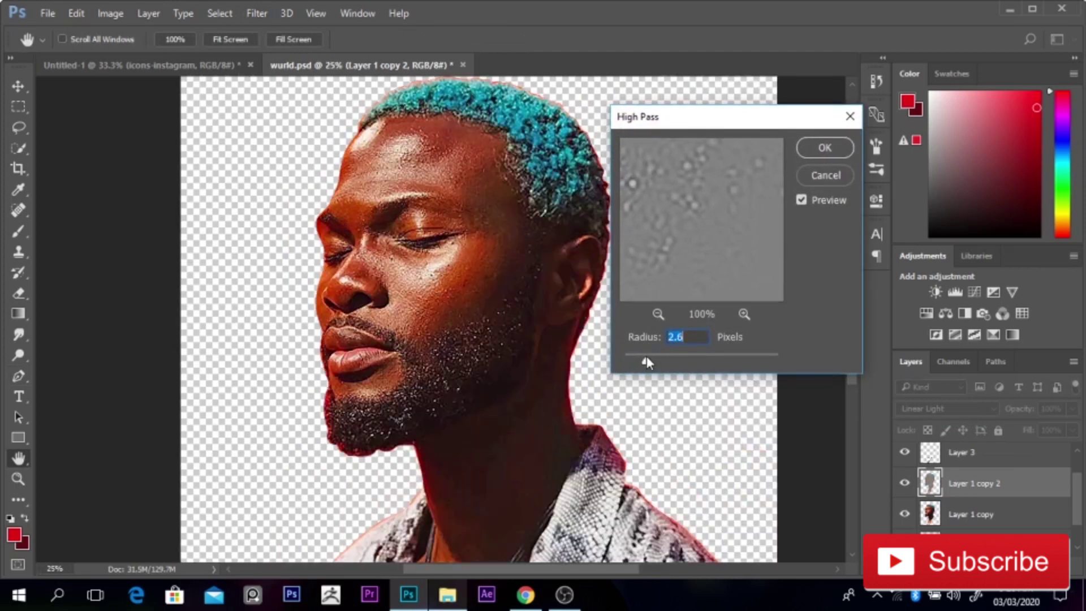
{"action": "left_click", "coordinate": [825, 148]}
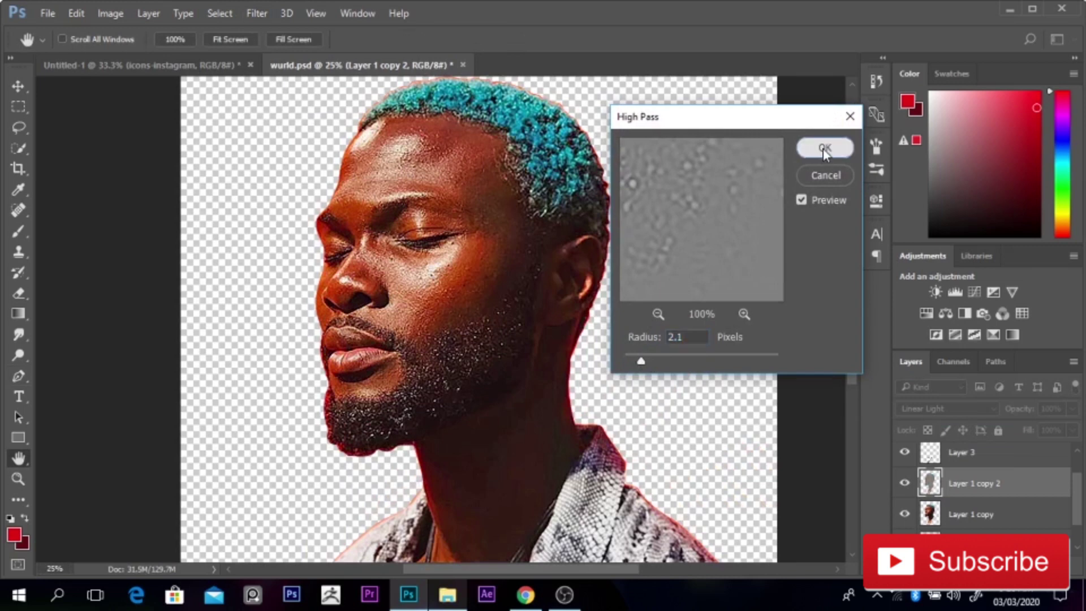
Merge the sharpened layer down into Layer 1 copy, then duplicate the result and clip the duplicate to it
{"action": "key", "text": "p"}
{"action": "key", "text": "ctrl+e"}
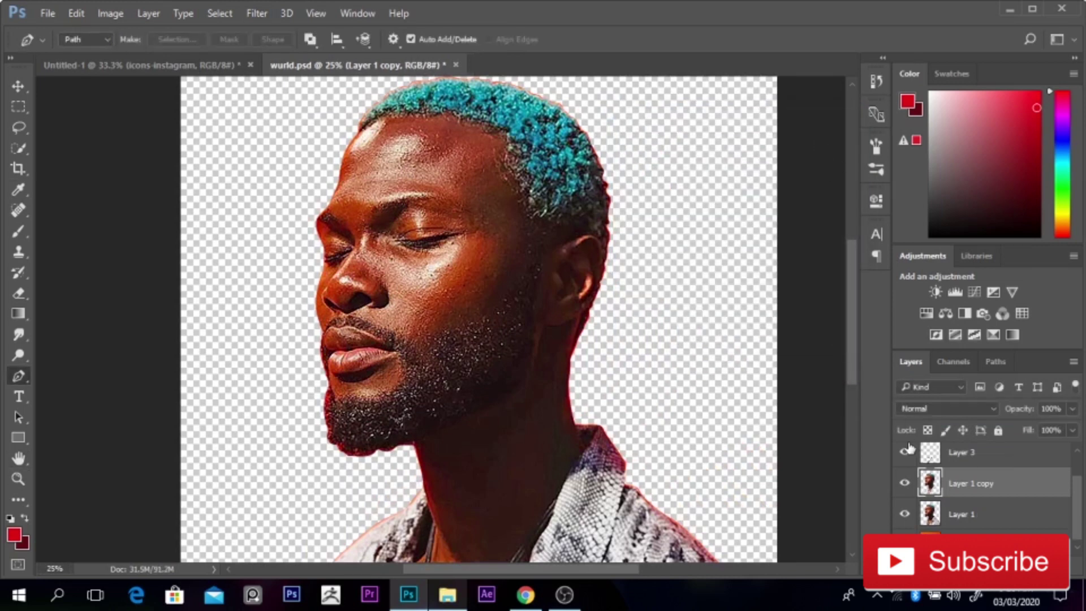
{"action": "key", "text": "ctrl+j"}
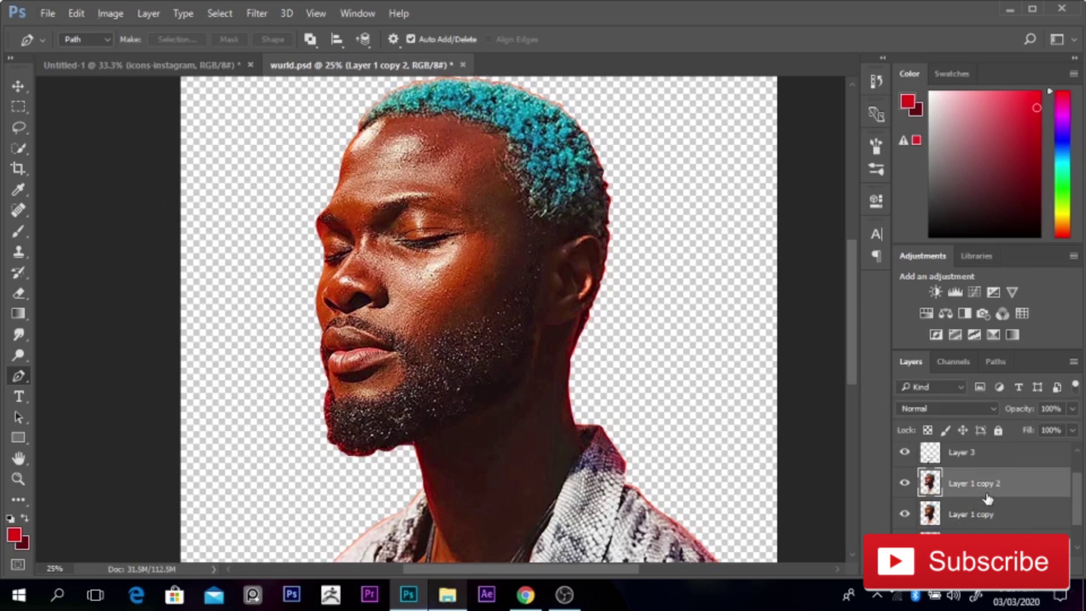
{"action": "right_click", "coordinate": [987, 494]}
{"action": "left_click", "coordinate": [800, 281]}
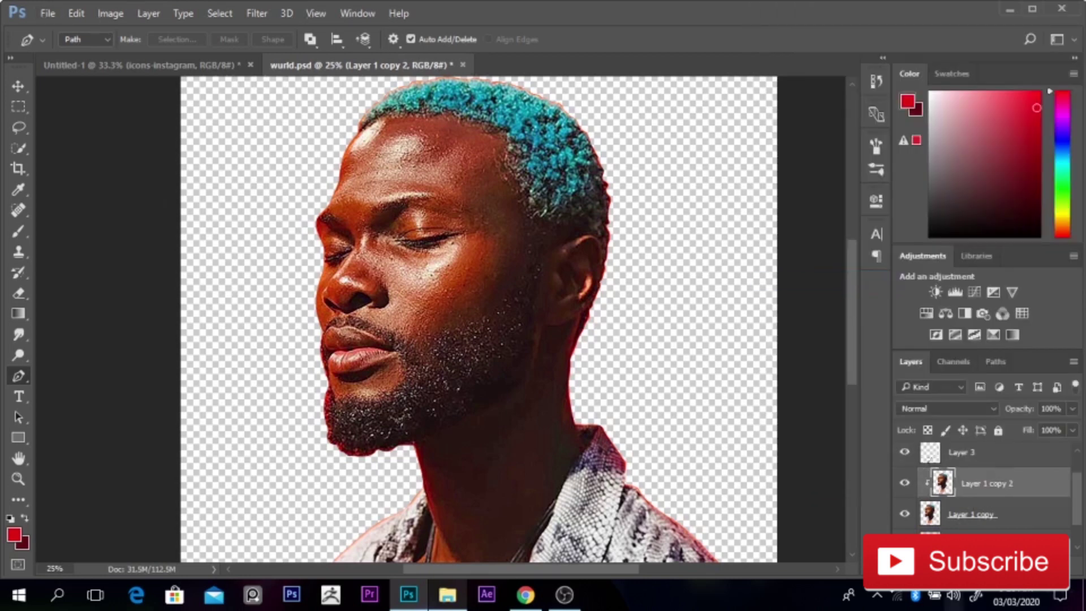
Smudge the skin beneath the near eye and beside the nose bridge with an 80 px brush at 30% strength
{"action": "key", "text": "r"}
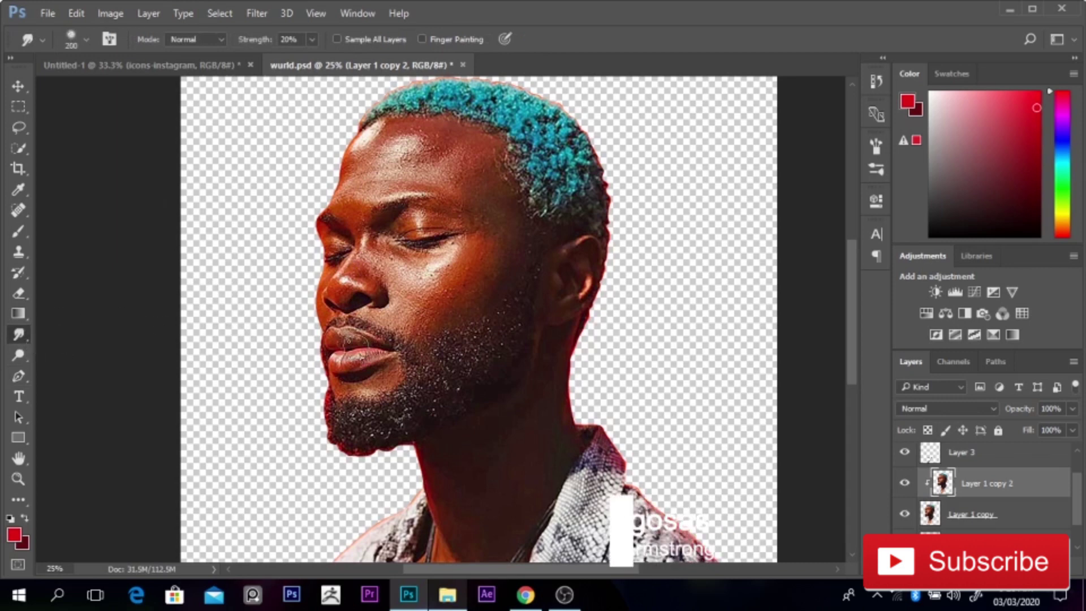
{"action": "key", "text": "bracketleft"}
{"action": "key", "text": "bracketleft"}
{"action": "key", "text": "bracketleft"}
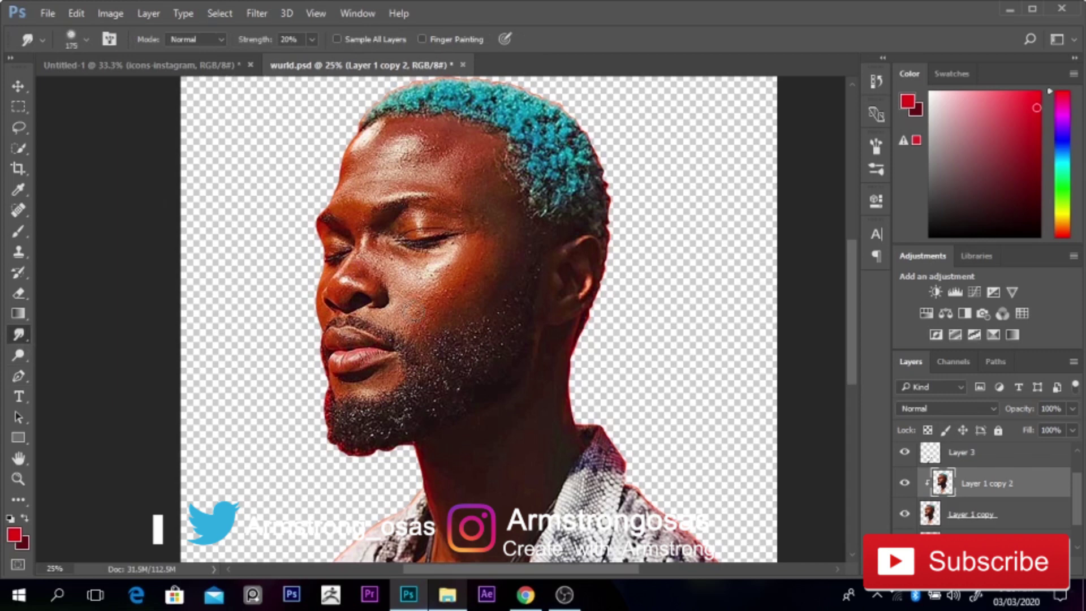
{"action": "scroll", "coordinate": [422, 293], "scroll_direction": "up", "scroll_amount": 1}
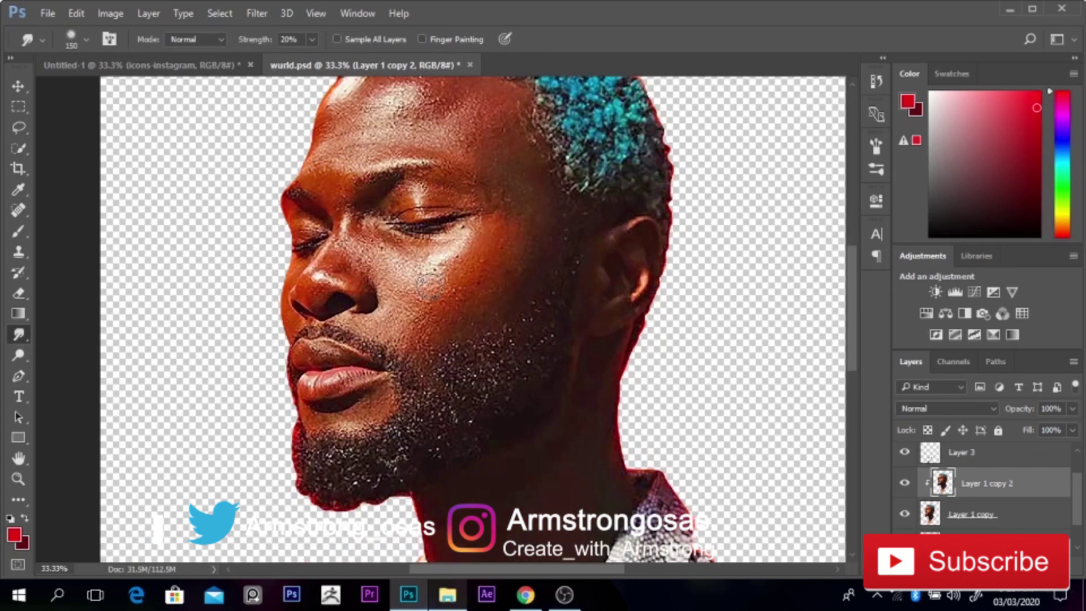
{"action": "key", "text": "bracketleft"}
{"action": "key", "text": "bracketleft"}
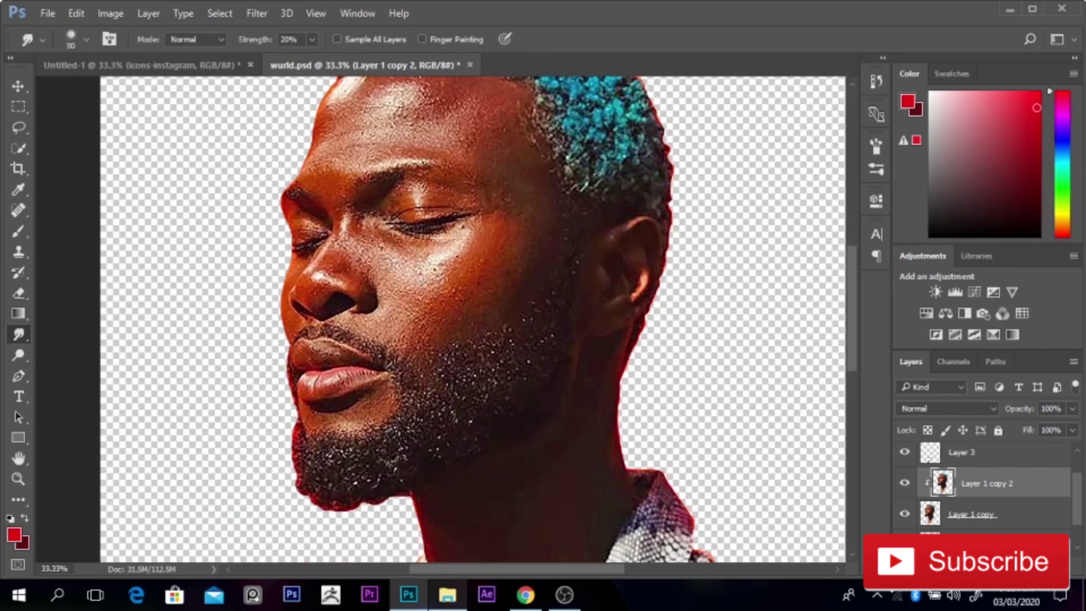
{"action": "scroll", "coordinate": [394, 228], "scroll_direction": "up", "scroll_amount": 1}
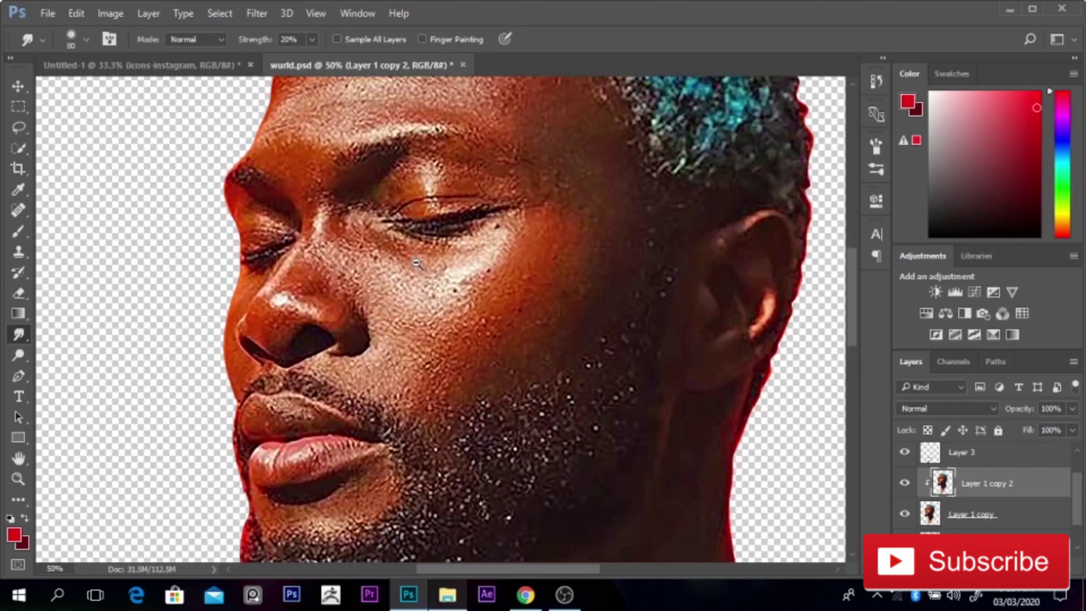
{"action": "scroll", "coordinate": [417, 263], "scroll_direction": "down", "scroll_amount": 1}
{"action": "scroll", "coordinate": [395, 273], "scroll_direction": "up", "scroll_amount": 1}
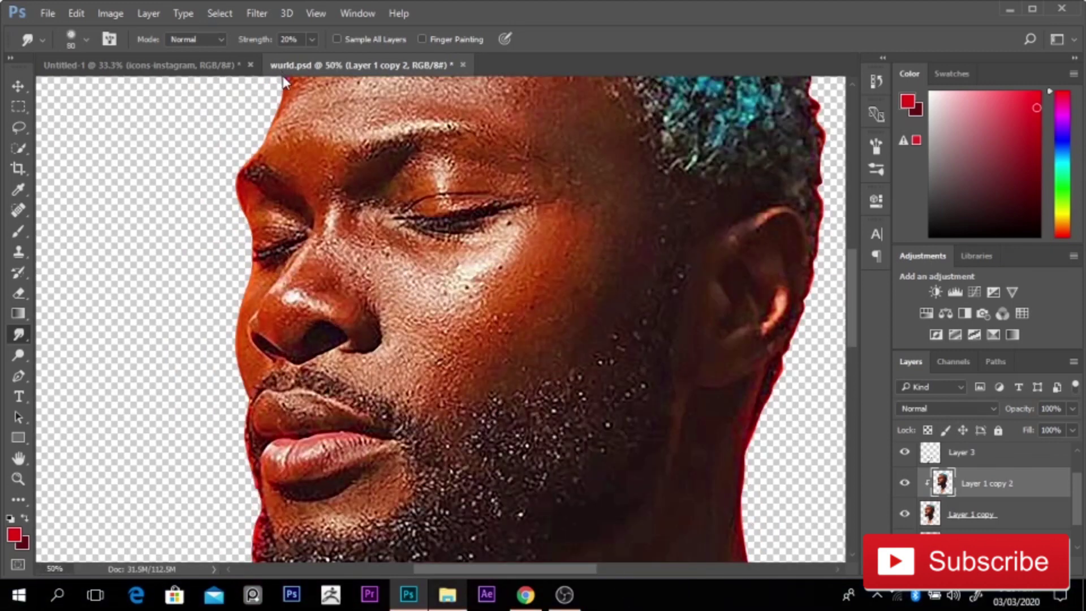
{"action": "left_click_drag", "start_coordinate": [259, 44], "coordinate": [264, 45]}
{"action": "mouse_move", "coordinate": [405, 305]}
{"action": "left_mouse_down"}
{"action": "mouse_move", "coordinate": [383, 246]}
{"action": "mouse_move", "coordinate": [395, 246]}
{"action": "left_mouse_up"}
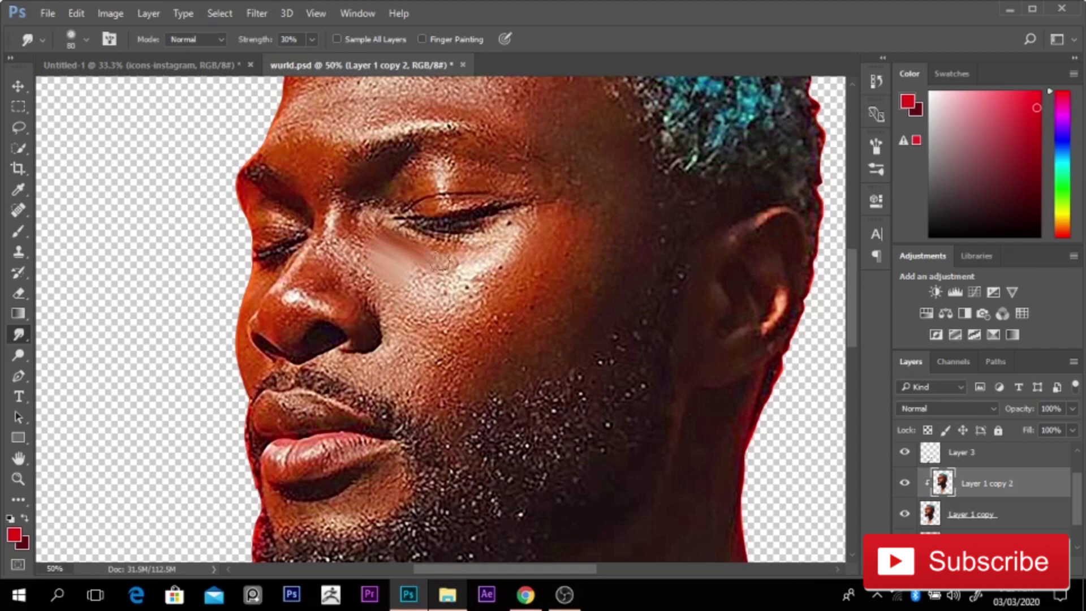
{"action": "mouse_move", "coordinate": [472, 258]}
{"action": "left_mouse_down"}
{"action": "mouse_move", "coordinate": [501, 239]}
{"action": "mouse_move", "coordinate": [484, 253]}
{"action": "mouse_move", "coordinate": [498, 248]}
{"action": "mouse_move", "coordinate": [447, 252]}
{"action": "mouse_move", "coordinate": [490, 256]}
{"action": "mouse_move", "coordinate": [430, 263]}
{"action": "mouse_move", "coordinate": [445, 274]}
{"action": "mouse_move", "coordinate": [428, 284]}
{"action": "mouse_move", "coordinate": [413, 272]}
{"action": "mouse_move", "coordinate": [432, 279]}
{"action": "mouse_move", "coordinate": [412, 281]}
{"action": "mouse_move", "coordinate": [432, 299]}
{"action": "mouse_move", "coordinate": [402, 297]}
{"action": "left_mouse_up"}
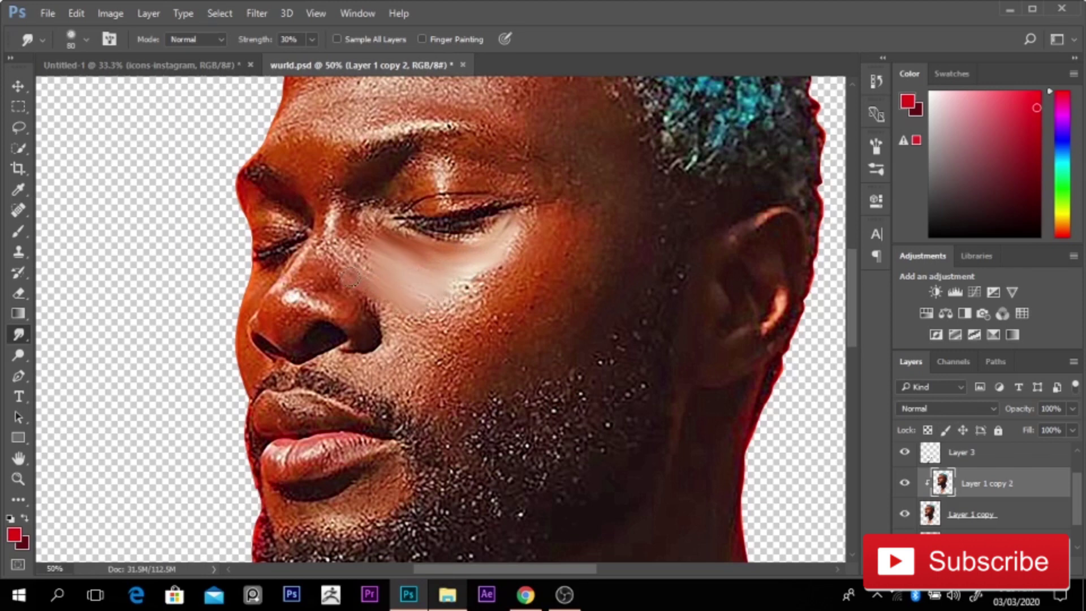
{"action": "mouse_move", "coordinate": [361, 251]}
{"action": "left_mouse_down"}
{"action": "mouse_move", "coordinate": [401, 282]}
{"action": "mouse_move", "coordinate": [434, 294]}
{"action": "mouse_move", "coordinate": [441, 278]}
{"action": "mouse_move", "coordinate": [442, 286]}
{"action": "mouse_move", "coordinate": [342, 262]}
{"action": "mouse_move", "coordinate": [341, 241]}
{"action": "mouse_move", "coordinate": [375, 224]}
{"action": "left_mouse_up"}
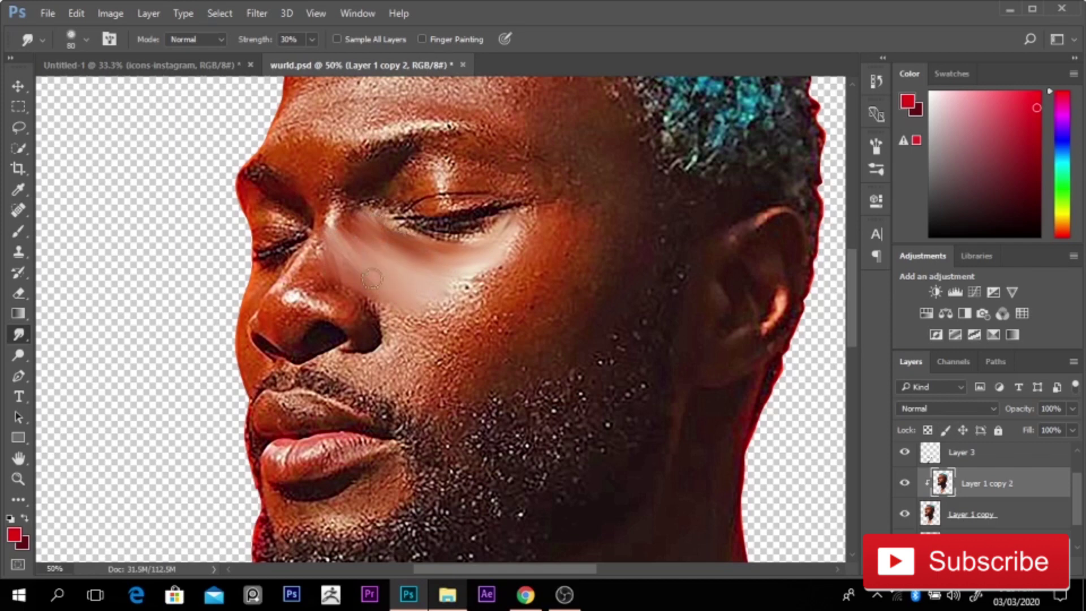
Smudge the rest of the cheek smooth, from the highlight back toward the ear and down to the beard and moustache
{"action": "mouse_move", "coordinate": [372, 278]}
{"action": "left_mouse_down"}
{"action": "mouse_move", "coordinate": [405, 303]}
{"action": "mouse_move", "coordinate": [478, 279]}
{"action": "mouse_move", "coordinate": [442, 299]}
{"action": "mouse_move", "coordinate": [467, 289]}
{"action": "mouse_move", "coordinate": [429, 289]}
{"action": "mouse_move", "coordinate": [395, 268]}
{"action": "mouse_move", "coordinate": [450, 287]}
{"action": "mouse_move", "coordinate": [486, 284]}
{"action": "mouse_move", "coordinate": [465, 295]}
{"action": "mouse_move", "coordinate": [495, 280]}
{"action": "mouse_move", "coordinate": [515, 245]}
{"action": "mouse_move", "coordinate": [510, 274]}
{"action": "mouse_move", "coordinate": [482, 306]}
{"action": "mouse_move", "coordinate": [494, 302]}
{"action": "mouse_move", "coordinate": [436, 319]}
{"action": "mouse_move", "coordinate": [503, 288]}
{"action": "mouse_move", "coordinate": [456, 306]}
{"action": "mouse_move", "coordinate": [435, 300]}
{"action": "mouse_move", "coordinate": [504, 268]}
{"action": "mouse_move", "coordinate": [519, 270]}
{"action": "mouse_move", "coordinate": [515, 290]}
{"action": "mouse_move", "coordinate": [540, 279]}
{"action": "mouse_move", "coordinate": [502, 321]}
{"action": "mouse_move", "coordinate": [542, 291]}
{"action": "mouse_move", "coordinate": [460, 337]}
{"action": "mouse_move", "coordinate": [499, 313]}
{"action": "mouse_move", "coordinate": [421, 334]}
{"action": "mouse_move", "coordinate": [417, 319]}
{"action": "mouse_move", "coordinate": [387, 314]}
{"action": "mouse_move", "coordinate": [471, 355]}
{"action": "mouse_move", "coordinate": [440, 314]}
{"action": "left_mouse_up"}
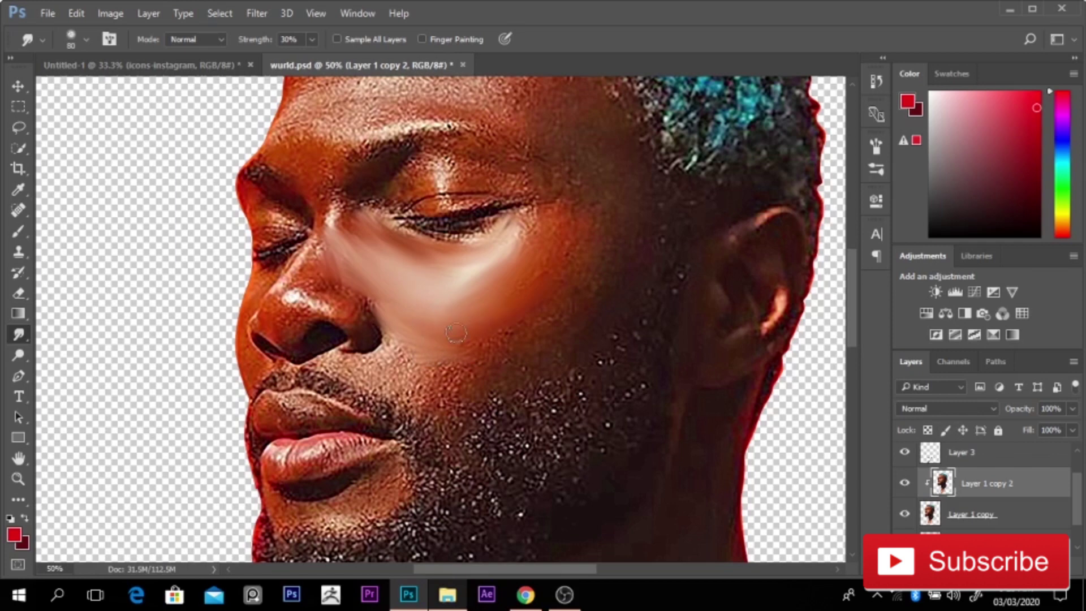
{"action": "mouse_move", "coordinate": [480, 289]}
{"action": "left_mouse_down"}
{"action": "mouse_move", "coordinate": [459, 316]}
{"action": "mouse_move", "coordinate": [474, 291]}
{"action": "mouse_move", "coordinate": [447, 305]}
{"action": "mouse_move", "coordinate": [422, 298]}
{"action": "mouse_move", "coordinate": [370, 261]}
{"action": "mouse_move", "coordinate": [470, 273]}
{"action": "mouse_move", "coordinate": [559, 242]}
{"action": "mouse_move", "coordinate": [521, 302]}
{"action": "mouse_move", "coordinate": [568, 224]}
{"action": "mouse_move", "coordinate": [545, 251]}
{"action": "mouse_move", "coordinate": [559, 229]}
{"action": "mouse_move", "coordinate": [544, 222]}
{"action": "mouse_move", "coordinate": [516, 251]}
{"action": "mouse_move", "coordinate": [577, 232]}
{"action": "mouse_move", "coordinate": [590, 245]}
{"action": "mouse_move", "coordinate": [556, 297]}
{"action": "mouse_move", "coordinate": [570, 245]}
{"action": "mouse_move", "coordinate": [574, 275]}
{"action": "left_mouse_up"}
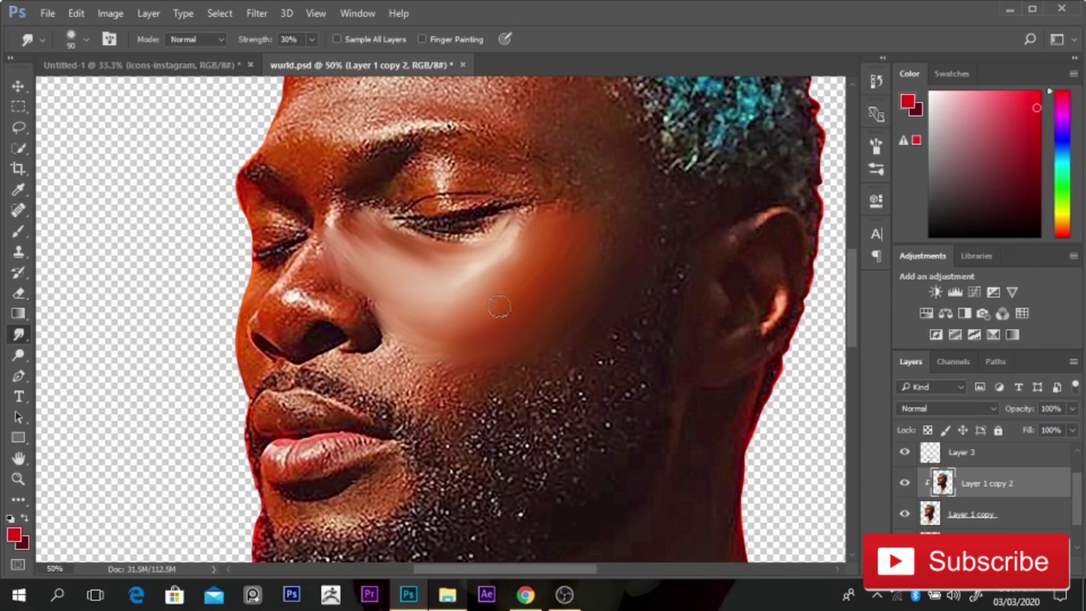
{"action": "mouse_move", "coordinate": [522, 369]}
{"action": "left_mouse_down"}
{"action": "mouse_move", "coordinate": [466, 395]}
{"action": "mouse_move", "coordinate": [448, 372]}
{"action": "mouse_move", "coordinate": [529, 360]}
{"action": "mouse_move", "coordinate": [435, 382]}
{"action": "mouse_move", "coordinate": [450, 434]}
{"action": "mouse_move", "coordinate": [491, 398]}
{"action": "mouse_move", "coordinate": [410, 394]}
{"action": "mouse_move", "coordinate": [400, 356]}
{"action": "mouse_move", "coordinate": [339, 362]}
{"action": "left_mouse_up"}
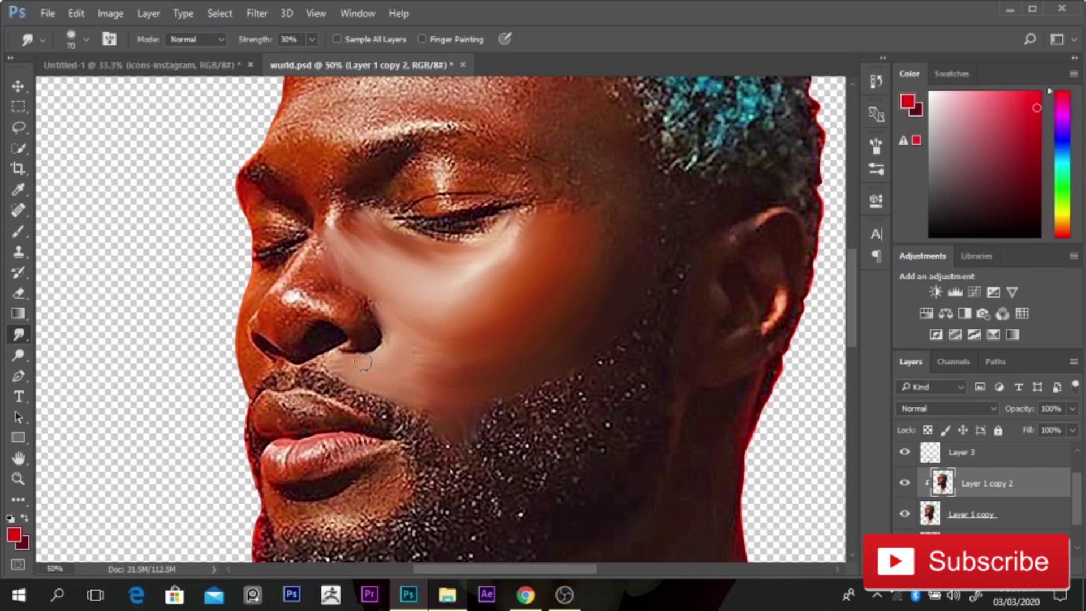
{"action": "left_click_drag", "start_coordinate": [383, 374], "coordinate": [446, 401]}
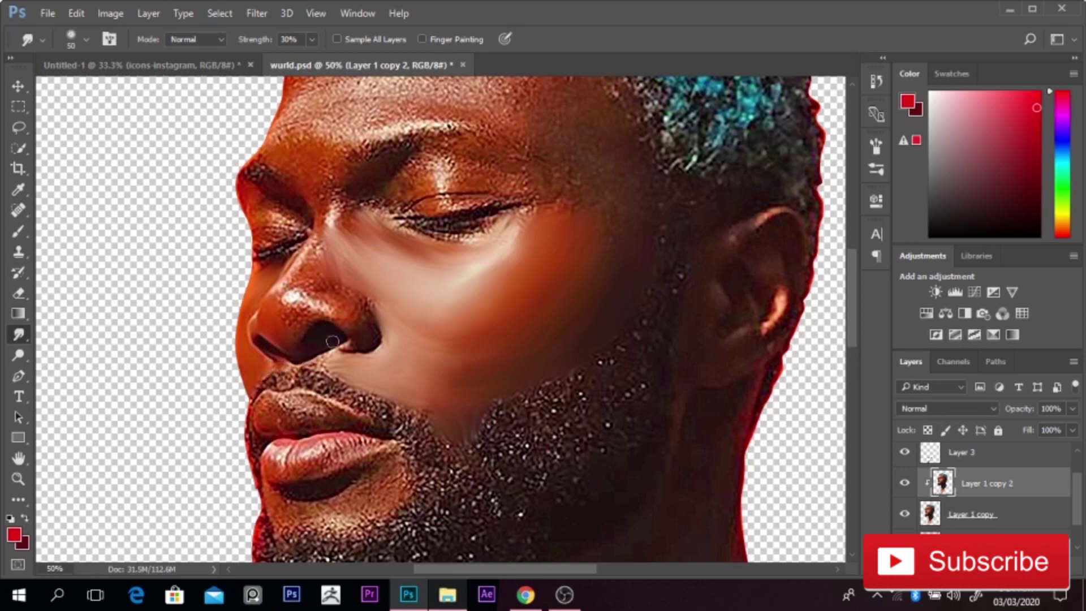
Smudge the nose and nostril smooth, then blend the bare skin between the lower lip and the beard
{"action": "mouse_move", "coordinate": [333, 341]}
{"action": "left_mouse_down"}
{"action": "mouse_move", "coordinate": [309, 358]}
{"action": "mouse_move", "coordinate": [330, 349]}
{"action": "left_mouse_up"}
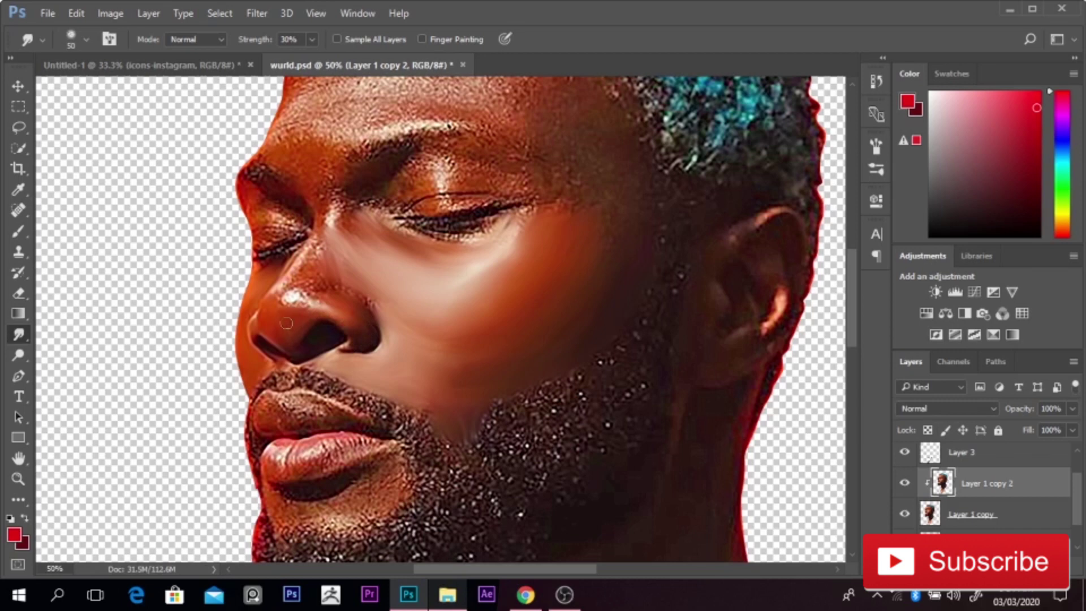
{"action": "mouse_move", "coordinate": [286, 303]}
{"action": "left_mouse_down"}
{"action": "mouse_move", "coordinate": [290, 293]}
{"action": "mouse_move", "coordinate": [297, 304]}
{"action": "mouse_move", "coordinate": [307, 261]}
{"action": "mouse_move", "coordinate": [310, 294]}
{"action": "left_mouse_up"}
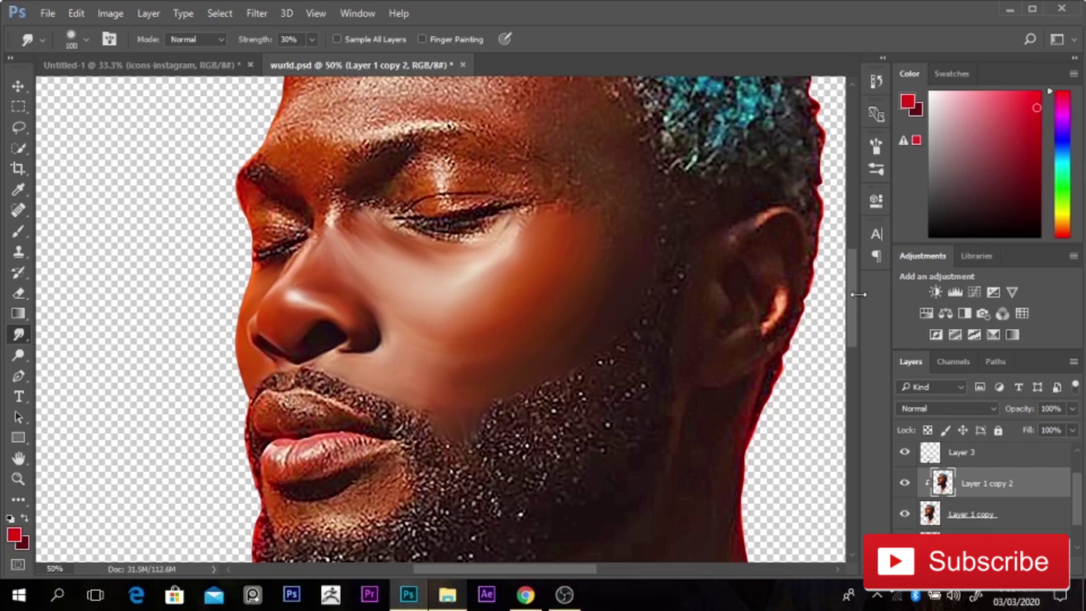
{"action": "scroll", "coordinate": [272, 370], "scroll_direction": "down", "scroll_amount": 3}
{"action": "mouse_move", "coordinate": [393, 388]}
{"action": "left_mouse_down"}
{"action": "mouse_move", "coordinate": [368, 418]}
{"action": "mouse_move", "coordinate": [362, 404]}
{"action": "mouse_move", "coordinate": [336, 416]}
{"action": "mouse_move", "coordinate": [289, 402]}
{"action": "mouse_move", "coordinate": [297, 423]}
{"action": "mouse_move", "coordinate": [272, 415]}
{"action": "left_mouse_up"}
{"action": "key", "text": "bracketleft"}
{"action": "mouse_move", "coordinate": [364, 403]}
{"action": "left_mouse_down"}
{"action": "mouse_move", "coordinate": [293, 425]}
{"action": "mouse_move", "coordinate": [372, 381]}
{"action": "mouse_move", "coordinate": [380, 407]}
{"action": "mouse_move", "coordinate": [348, 390]}
{"action": "mouse_move", "coordinate": [276, 399]}
{"action": "mouse_move", "coordinate": [329, 390]}
{"action": "mouse_move", "coordinate": [268, 400]}
{"action": "left_mouse_up"}
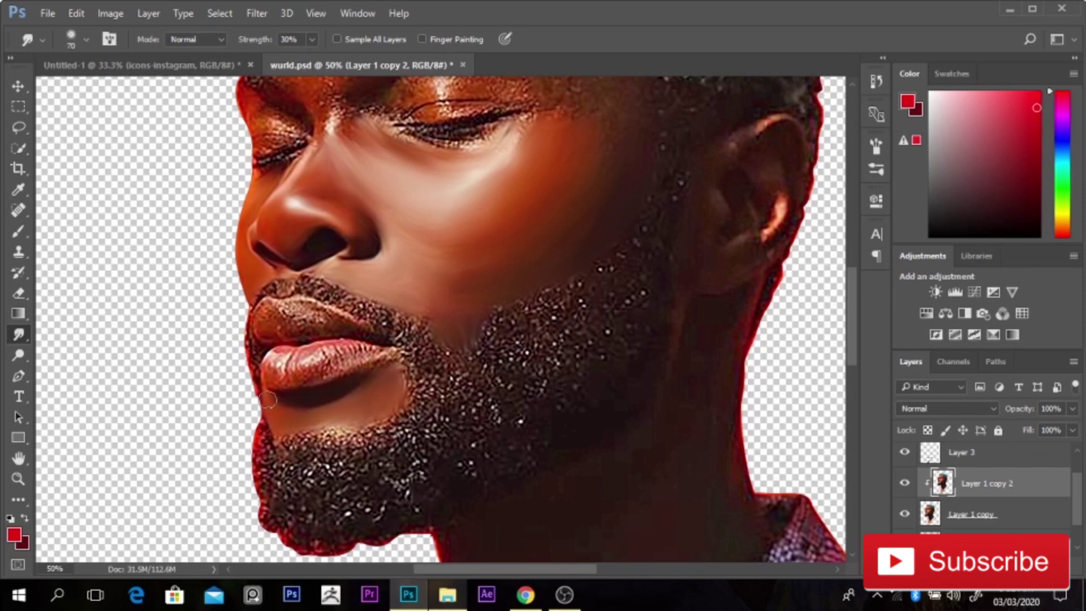
Smudge the neck and chest skin smooth with the brush enlarged to 125 px
{"action": "scroll", "coordinate": [476, 296], "scroll_direction": "down", "scroll_amount": 2}
{"action": "scroll", "coordinate": [476, 295], "scroll_direction": "up", "scroll_amount": 1}
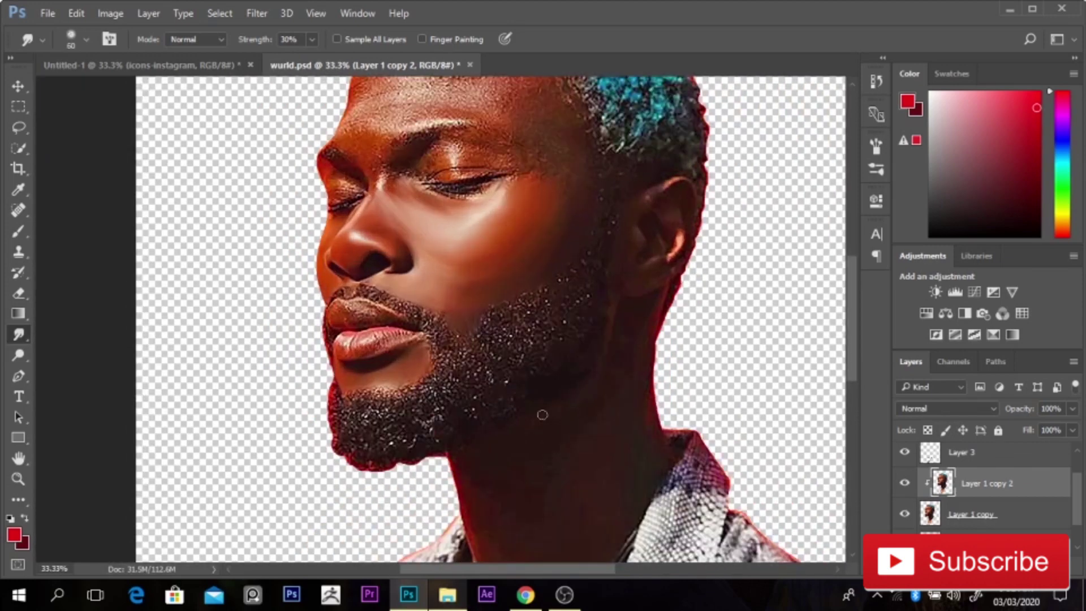
{"action": "scroll", "coordinate": [641, 360], "scroll_direction": "down", "scroll_amount": 1}
{"action": "key", "text": "bracketright"}
{"action": "key", "text": "bracketright"}
{"action": "key", "text": "bracketright"}
{"action": "key", "text": "bracketright"}
{"action": "key", "text": "bracketright"}
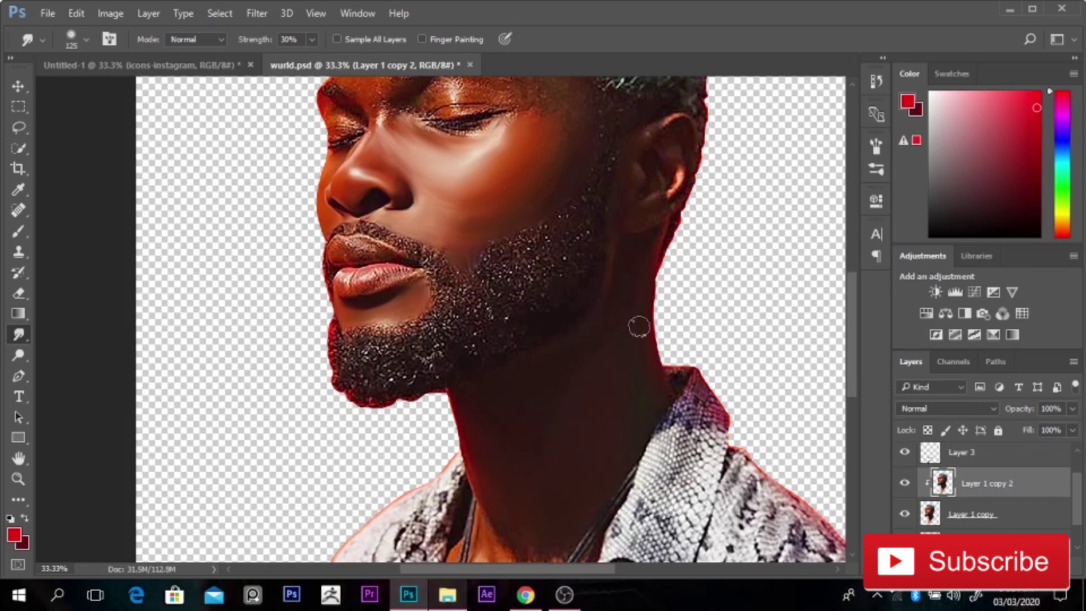
{"action": "scroll", "coordinate": [854, 379], "scroll_direction": "down", "scroll_amount": 3}
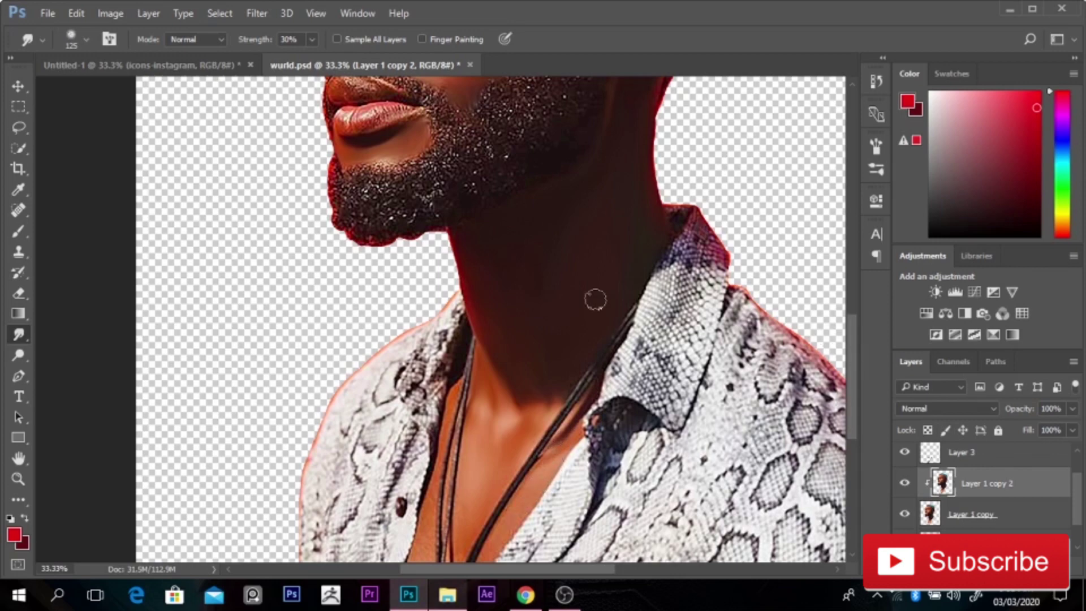
Examine the smudged face, neck and chest, leaving the smudge brush size at 100 px
{"action": "scroll", "coordinate": [857, 351], "scroll_direction": "up", "scroll_amount": 5}
{"action": "key", "text": "bracketleft"}
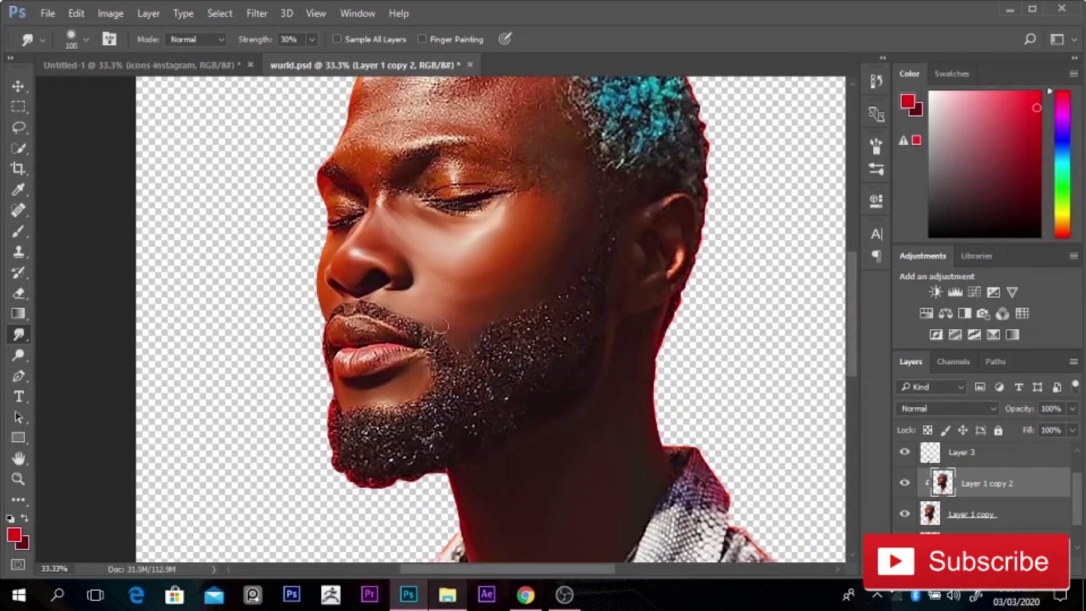
{"action": "scroll", "coordinate": [857, 295], "scroll_direction": "up", "scroll_amount": 1}
{"action": "scroll", "coordinate": [857, 296], "scroll_direction": "down", "scroll_amount": 6}
{"action": "key", "text": "bracketright"}
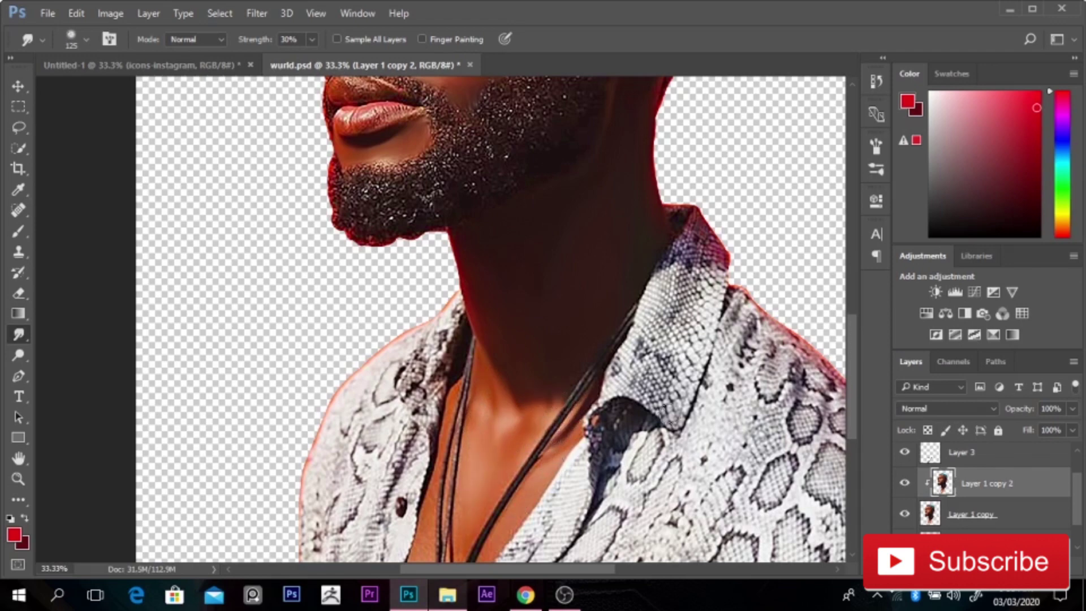
{"action": "left_click_drag", "start_coordinate": [848, 401], "coordinate": [857, 337]}
{"action": "key", "text": "bracketleft"}
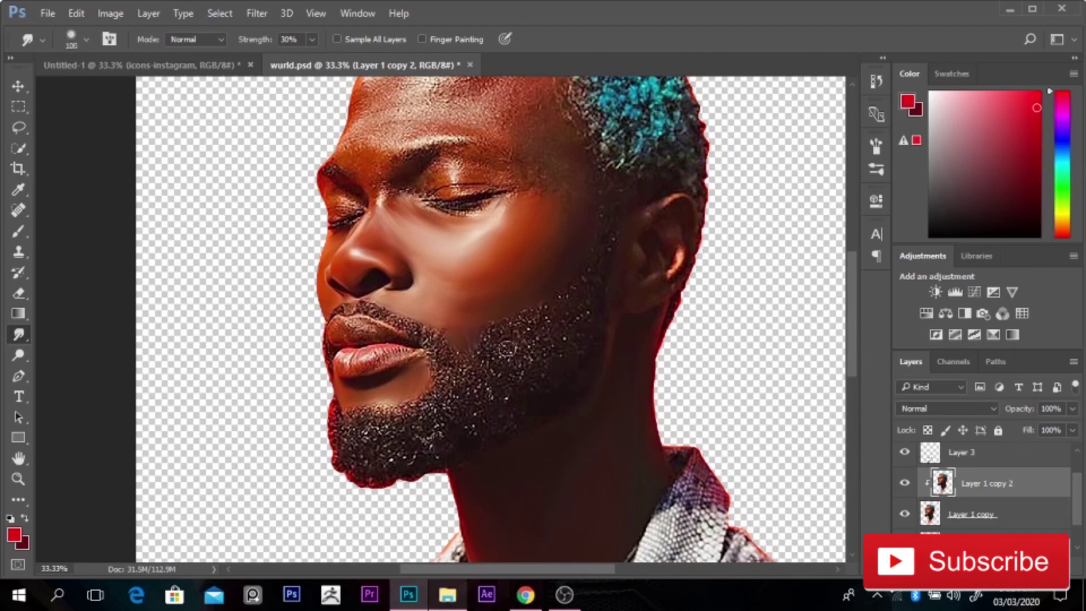
Smudge the forehead highlight smooth from above the eyebrow to the hairline with the brush at 125 px
{"action": "scroll", "coordinate": [800, 337], "scroll_direction": "up", "scroll_amount": 4}
{"action": "key", "text": "bracketright"}
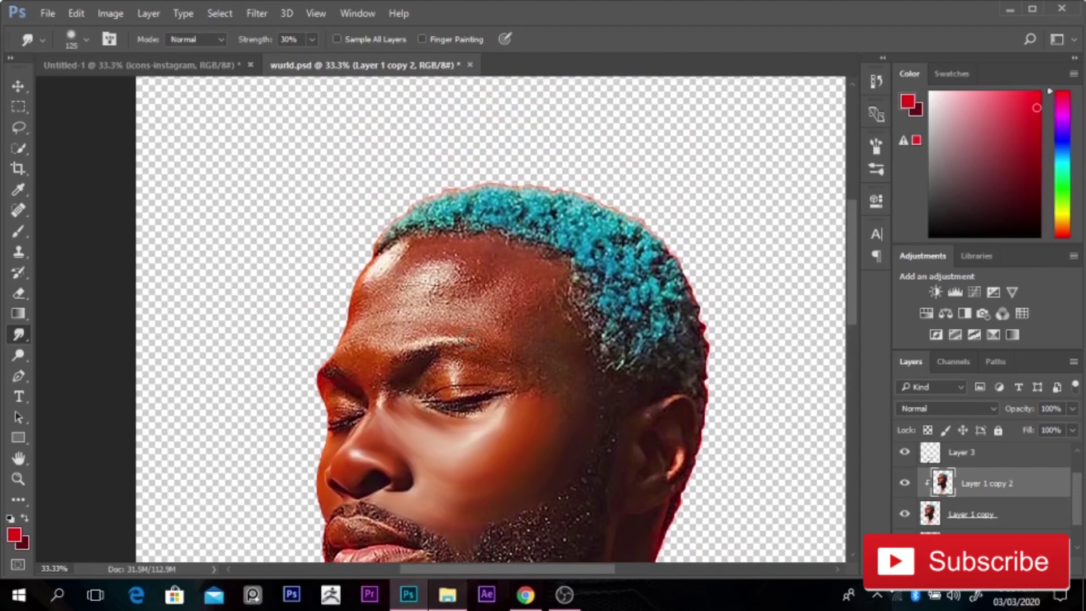
{"action": "mouse_move", "coordinate": [450, 331]}
{"action": "left_mouse_down"}
{"action": "mouse_move", "coordinate": [506, 291]}
{"action": "mouse_move", "coordinate": [497, 322]}
{"action": "mouse_move", "coordinate": [461, 309]}
{"action": "mouse_move", "coordinate": [473, 295]}
{"action": "mouse_move", "coordinate": [437, 312]}
{"action": "mouse_move", "coordinate": [489, 264]}
{"action": "mouse_move", "coordinate": [459, 248]}
{"action": "mouse_move", "coordinate": [505, 254]}
{"action": "left_mouse_up"}
{"action": "mouse_move", "coordinate": [447, 276]}
{"action": "left_mouse_down"}
{"action": "mouse_move", "coordinate": [419, 318]}
{"action": "mouse_move", "coordinate": [434, 276]}
{"action": "mouse_move", "coordinate": [454, 284]}
{"action": "mouse_move", "coordinate": [454, 256]}
{"action": "mouse_move", "coordinate": [438, 267]}
{"action": "mouse_move", "coordinate": [526, 267]}
{"action": "mouse_move", "coordinate": [443, 281]}
{"action": "mouse_move", "coordinate": [411, 304]}
{"action": "mouse_move", "coordinate": [449, 274]}
{"action": "mouse_move", "coordinate": [423, 264]}
{"action": "mouse_move", "coordinate": [365, 321]}
{"action": "mouse_move", "coordinate": [382, 332]}
{"action": "mouse_move", "coordinate": [363, 359]}
{"action": "mouse_move", "coordinate": [375, 367]}
{"action": "mouse_move", "coordinate": [327, 352]}
{"action": "mouse_move", "coordinate": [433, 264]}
{"action": "mouse_move", "coordinate": [369, 279]}
{"action": "mouse_move", "coordinate": [397, 272]}
{"action": "left_mouse_up"}
{"action": "key", "text": "bracketleft"}
{"action": "key", "text": "bracketleft"}
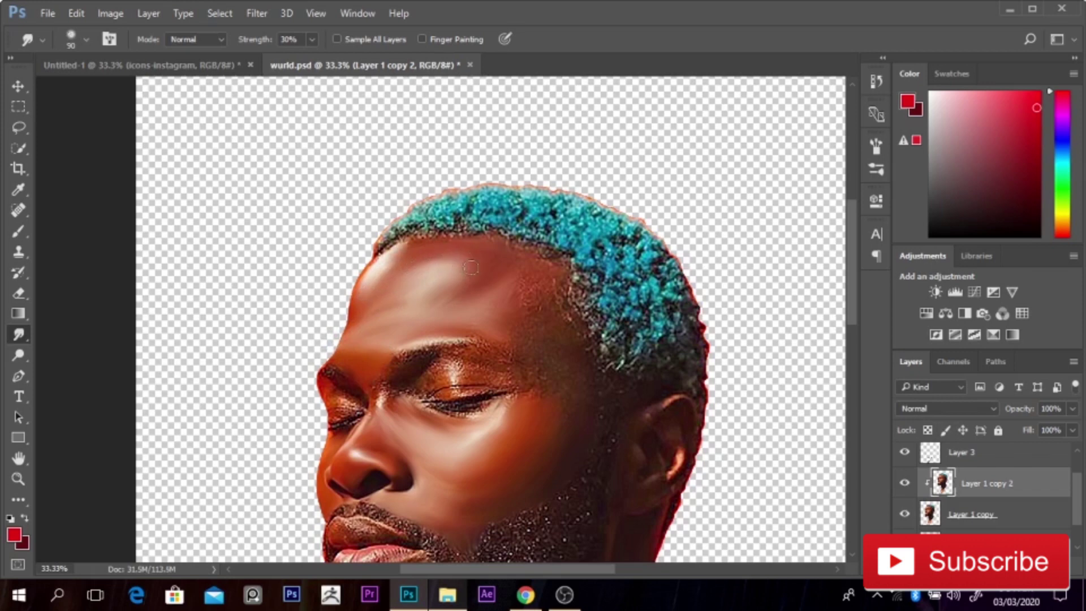
Smudge the rest of the forehead and the temple smooth, down to the skin beside the sideburn
{"action": "mouse_move", "coordinate": [481, 287]}
{"action": "left_mouse_down"}
{"action": "mouse_move", "coordinate": [513, 314]}
{"action": "mouse_move", "coordinate": [525, 286]}
{"action": "mouse_move", "coordinate": [524, 320]}
{"action": "left_mouse_up"}
{"action": "key", "text": "bracketright"}
{"action": "key", "text": "bracketright"}
{"action": "key", "text": "bracketright"}
{"action": "mouse_move", "coordinate": [549, 361]}
{"action": "left_mouse_down"}
{"action": "mouse_move", "coordinate": [572, 361]}
{"action": "mouse_move", "coordinate": [560, 436]}
{"action": "mouse_move", "coordinate": [599, 451]}
{"action": "left_mouse_up"}
Smudge the skin between the eyebrow and eyelid smooth, then blend the brow area beside the nose bridge
{"action": "key", "text": "bracketleft"}
{"action": "key", "text": "bracketleft"}
{"action": "mouse_move", "coordinate": [454, 373]}
{"action": "left_mouse_down"}
{"action": "mouse_move", "coordinate": [423, 383]}
{"action": "mouse_move", "coordinate": [414, 371]}
{"action": "mouse_move", "coordinate": [404, 394]}
{"action": "mouse_move", "coordinate": [484, 375]}
{"action": "mouse_move", "coordinate": [456, 375]}
{"action": "left_mouse_up"}
{"action": "key", "text": "bracketright"}
{"action": "mouse_move", "coordinate": [353, 403]}
{"action": "left_mouse_down"}
{"action": "mouse_move", "coordinate": [341, 404]}
{"action": "mouse_move", "coordinate": [347, 388]}
{"action": "left_mouse_up"}
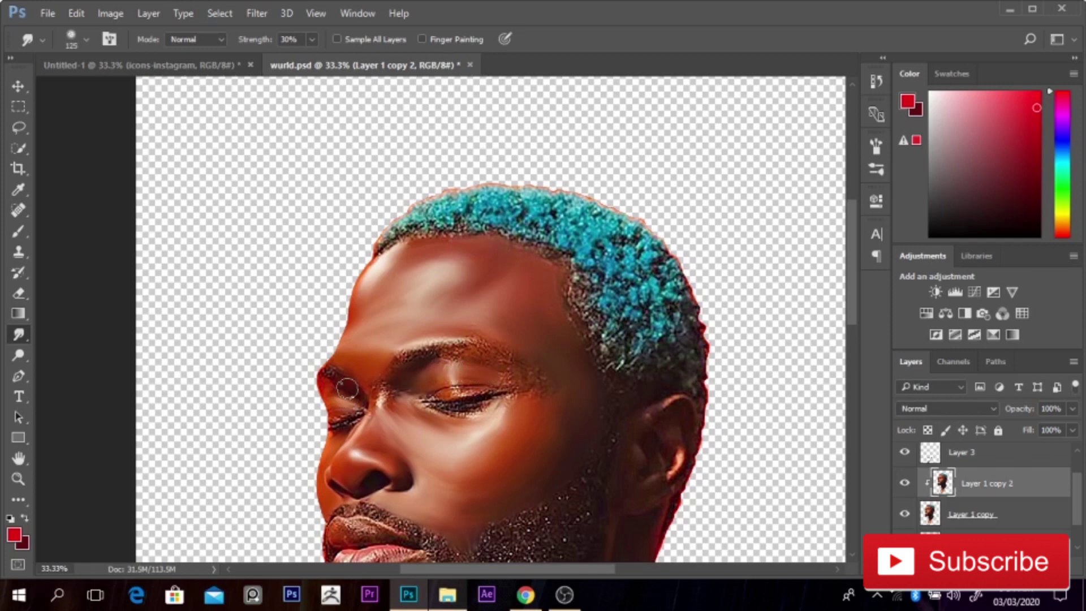
Smudge the eyelids and the skin around both closed eyes smooth with the brush at 70 px
{"action": "key", "text": "bracketleft"}
{"action": "key", "text": "bracketleft"}
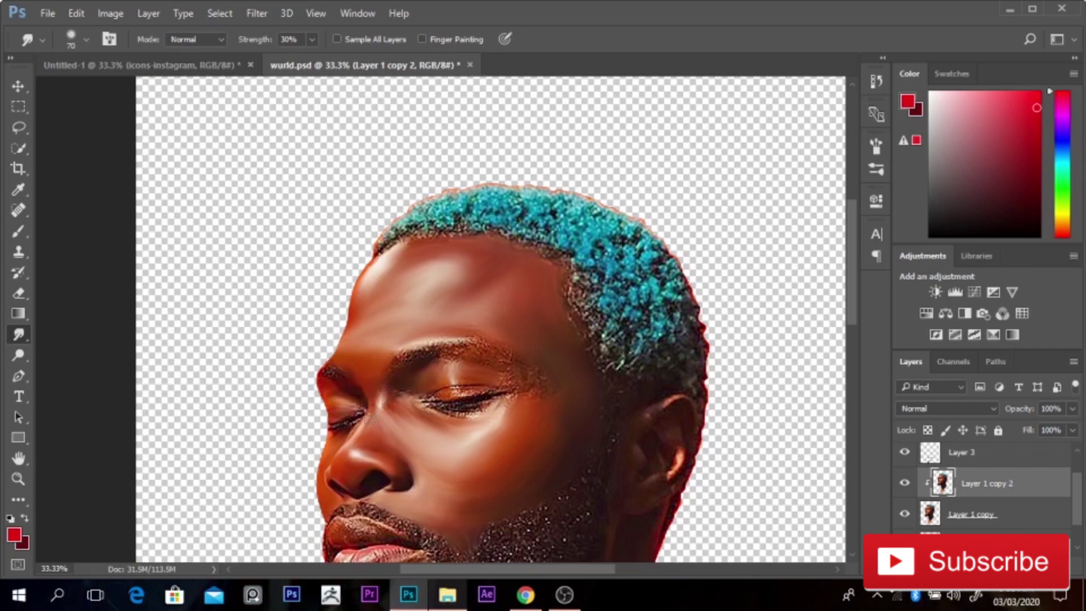
{"action": "left_click_drag", "start_coordinate": [362, 406], "coordinate": [345, 409]}
{"action": "left_click_drag", "start_coordinate": [425, 402], "coordinate": [480, 417]}
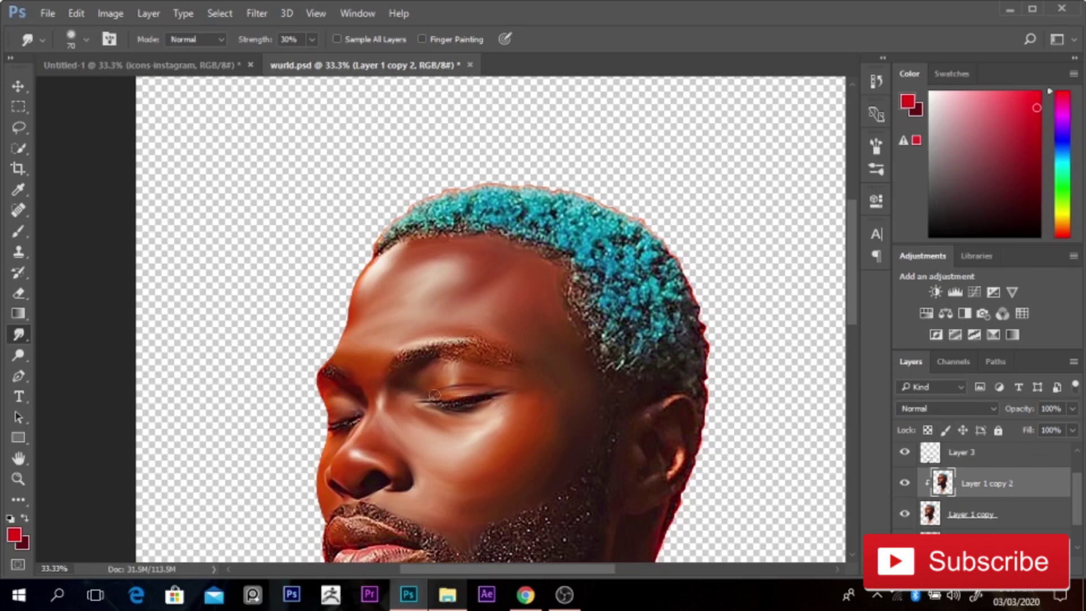
{"action": "left_click_drag", "start_coordinate": [434, 396], "coordinate": [459, 406]}
Smudge the ear's rim and inner folds smooth with the brush between 80 and 90 px
{"action": "left_click_drag", "start_coordinate": [850, 265], "coordinate": [853, 317]}
{"action": "key", "text": "bracketright"}
{"action": "key", "text": "bracketright"}
{"action": "key", "text": "bracketright"}
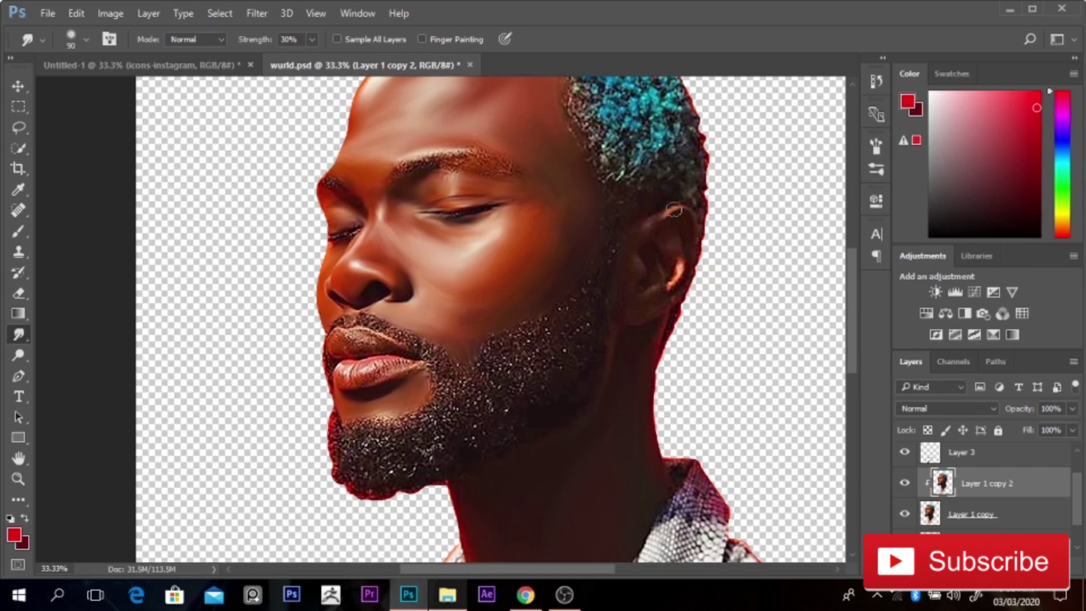
{"action": "key", "text": "bracketleft"}
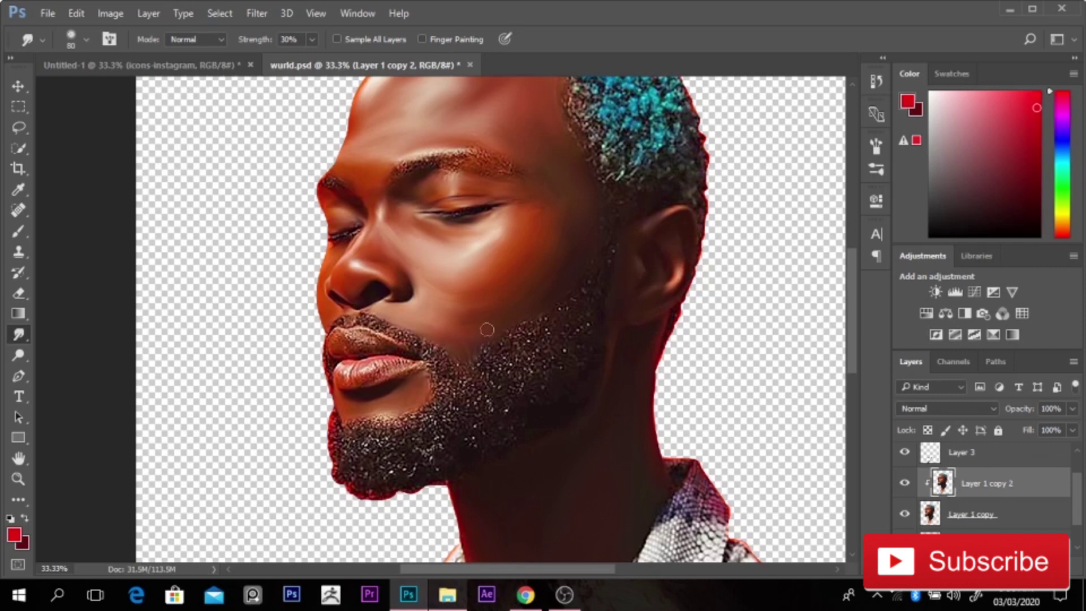
Smudge the upper and lower lips smooth with a small brush of about 45 to 50 px
{"action": "scroll", "coordinate": [388, 359], "scroll_direction": "up", "scroll_amount": 1}
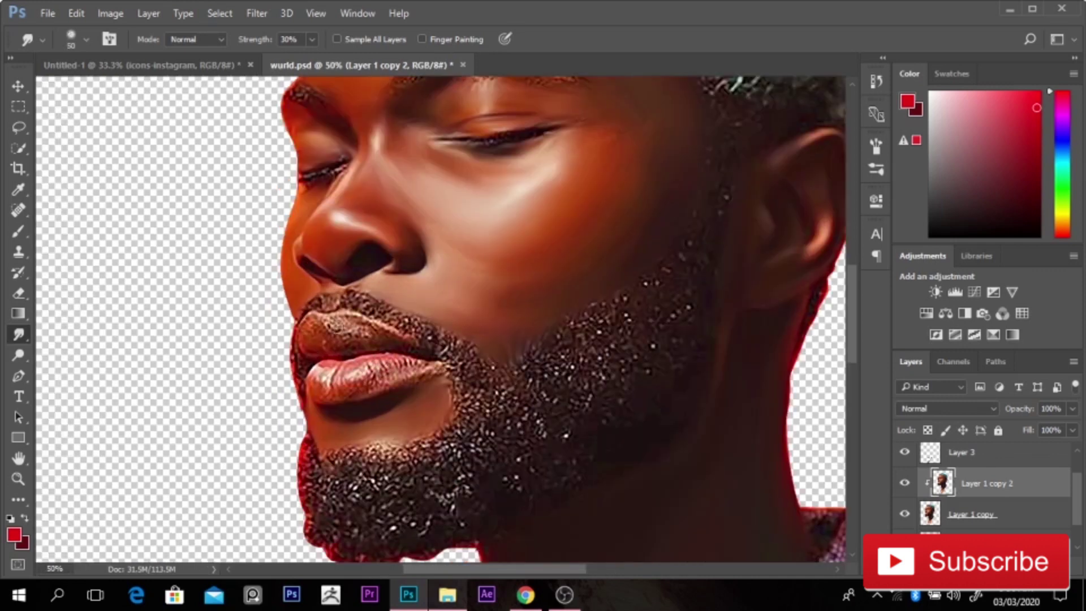
{"action": "left_click_drag", "start_coordinate": [362, 339], "coordinate": [383, 393]}
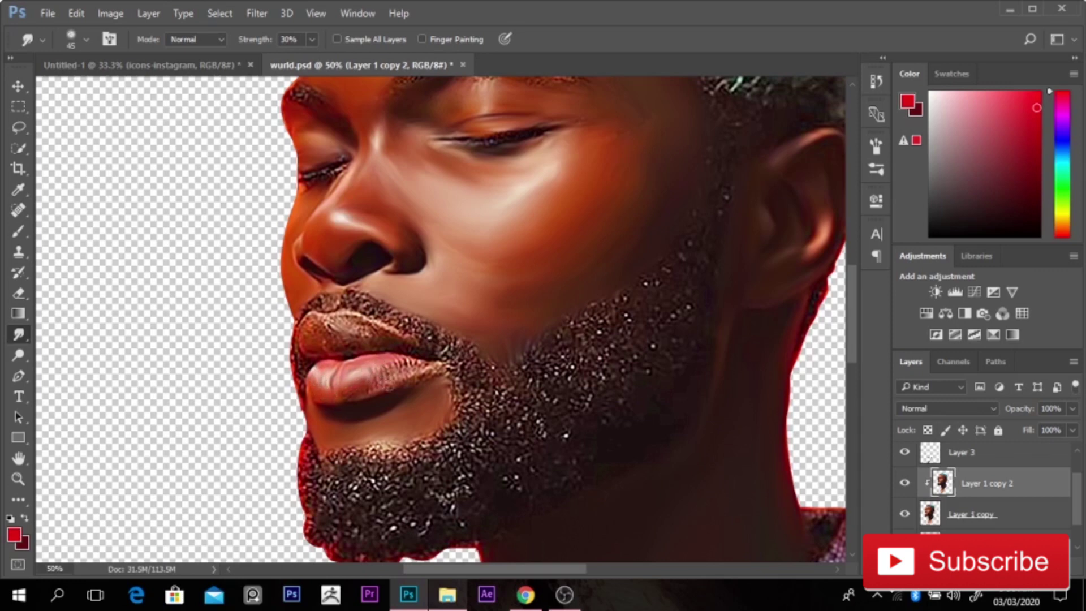
{"action": "left_click_drag", "start_coordinate": [387, 385], "coordinate": [384, 373]}
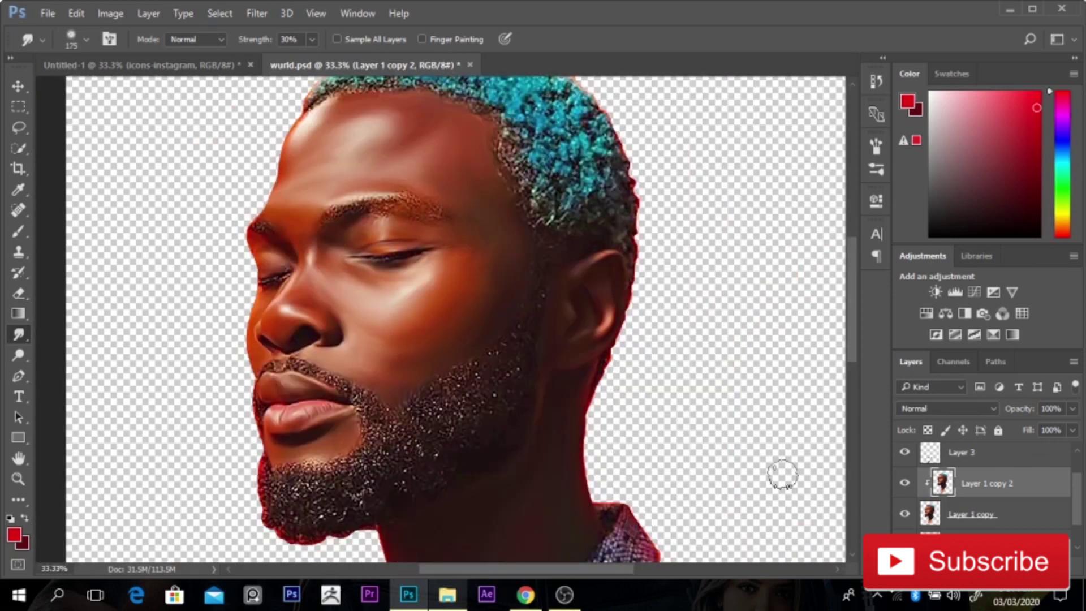
Compare the portrait with and without the smudged layer, Layer 1 copy 2, and examine the whole face
{"action": "left_click", "coordinate": [906, 484]}
{"action": "left_click", "coordinate": [905, 484]}
{"action": "left_click", "coordinate": [905, 483]}
{"action": "left_click_drag", "start_coordinate": [853, 345], "coordinate": [854, 335]}
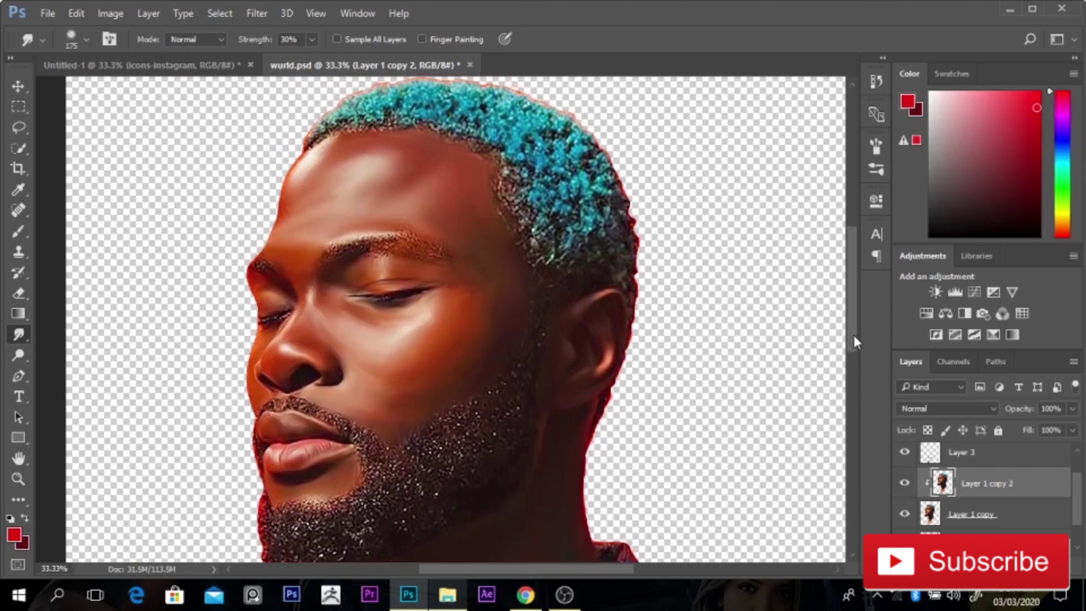
{"action": "left_click", "coordinate": [599, 348], "text": "alt"}
{"action": "left_click", "coordinate": [599, 347], "text": "alt"}
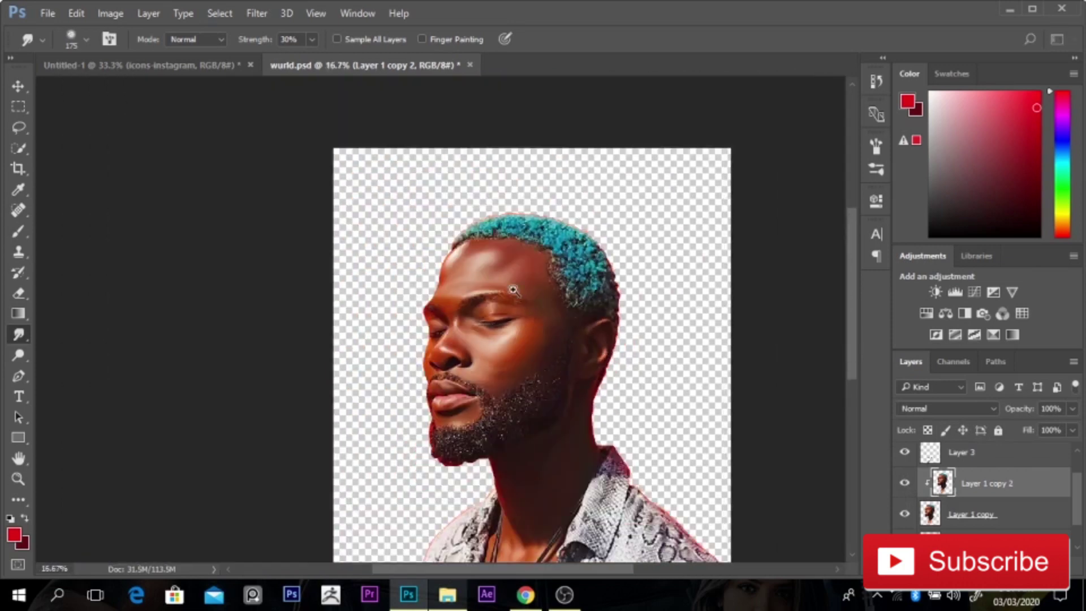
{"action": "left_click", "coordinate": [570, 481]}
{"action": "left_click", "coordinate": [515, 394]}
{"action": "left_click", "coordinate": [515, 393], "text": "alt"}
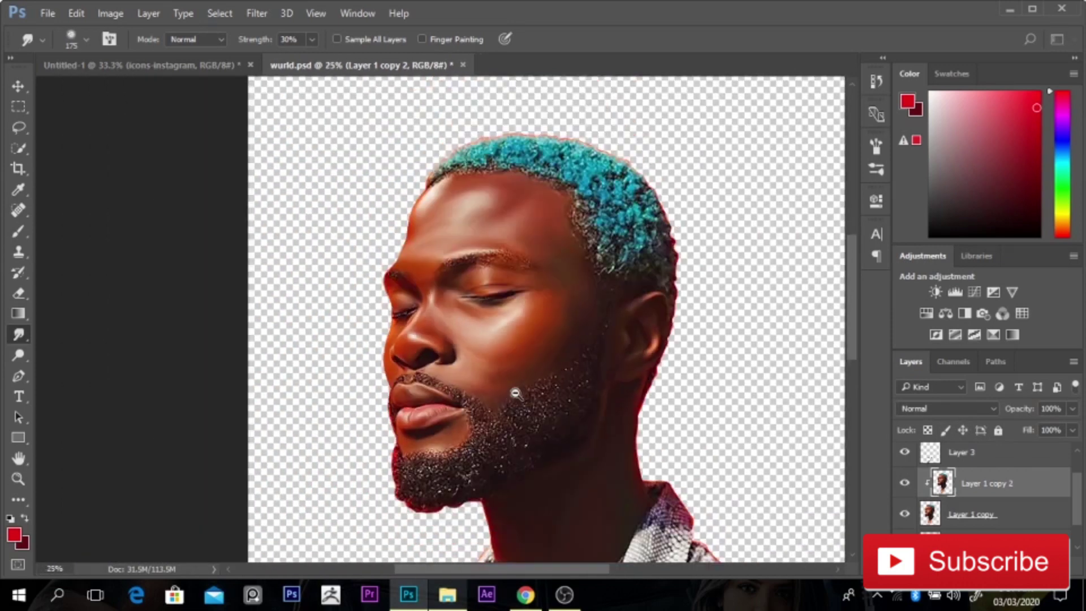
Refine the smudged facial skin with softer strokes, using a 125 px brush at 20% strength
{"action": "key", "text": "bracketleft"}
{"action": "key", "text": "bracketleft"}
{"action": "key", "text": "bracketleft"}
{"action": "key", "text": "bracketright"}
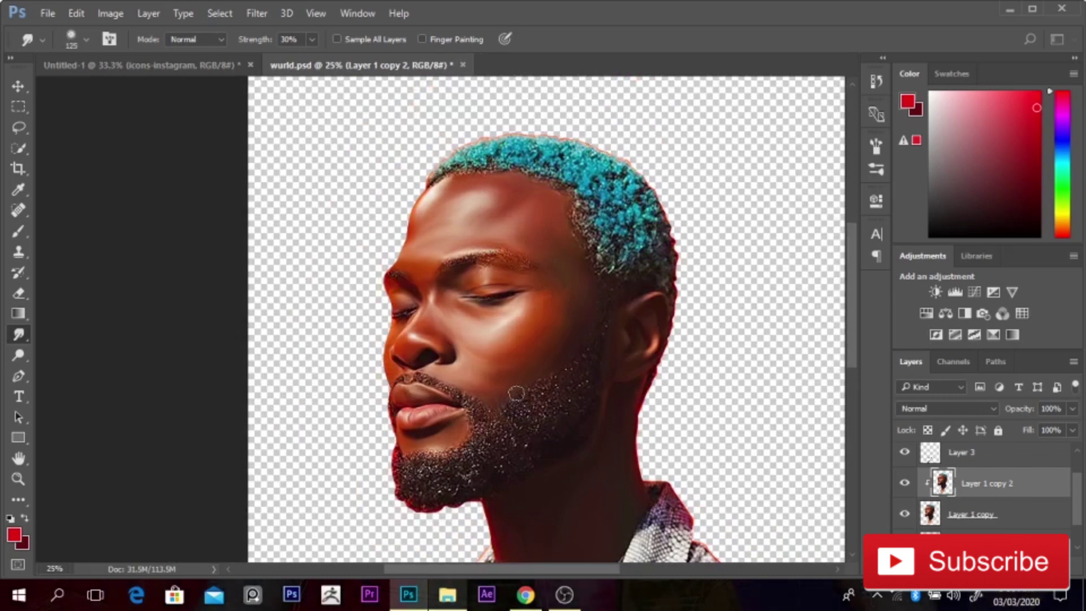
{"action": "left_click", "coordinate": [507, 326]}
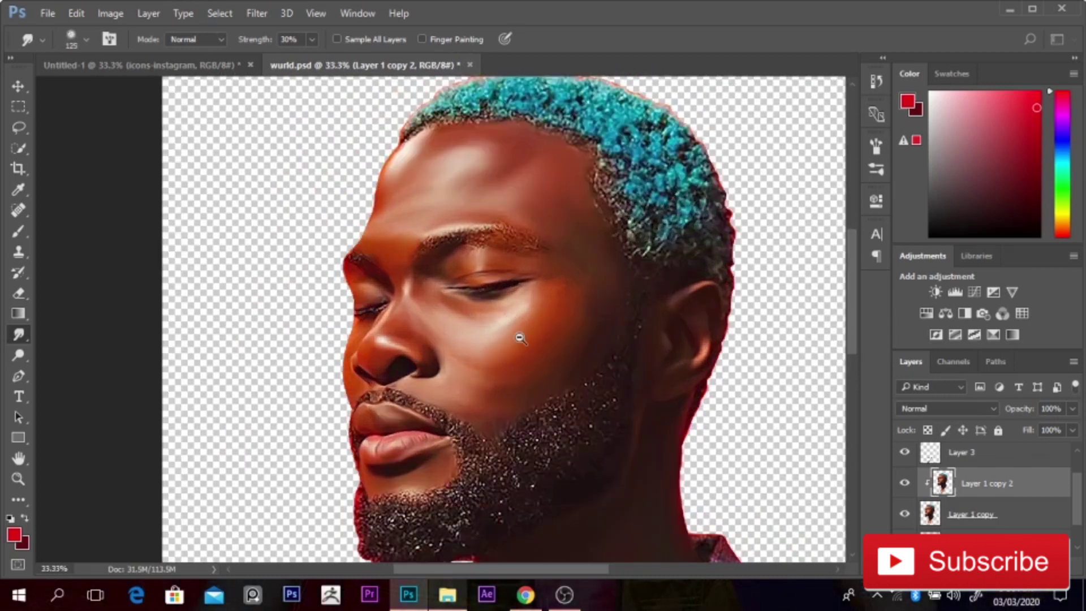
{"action": "left_click", "coordinate": [517, 339], "text": "alt"}
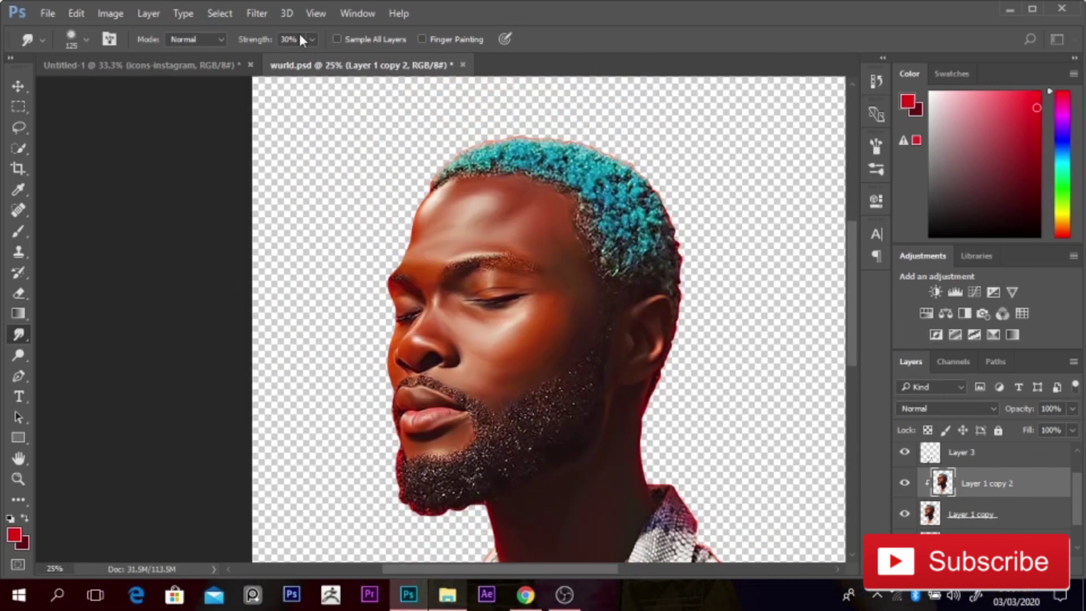
{"action": "key", "text": "2"}
{"action": "left_click", "coordinate": [532, 339], "text": "ctrl"}
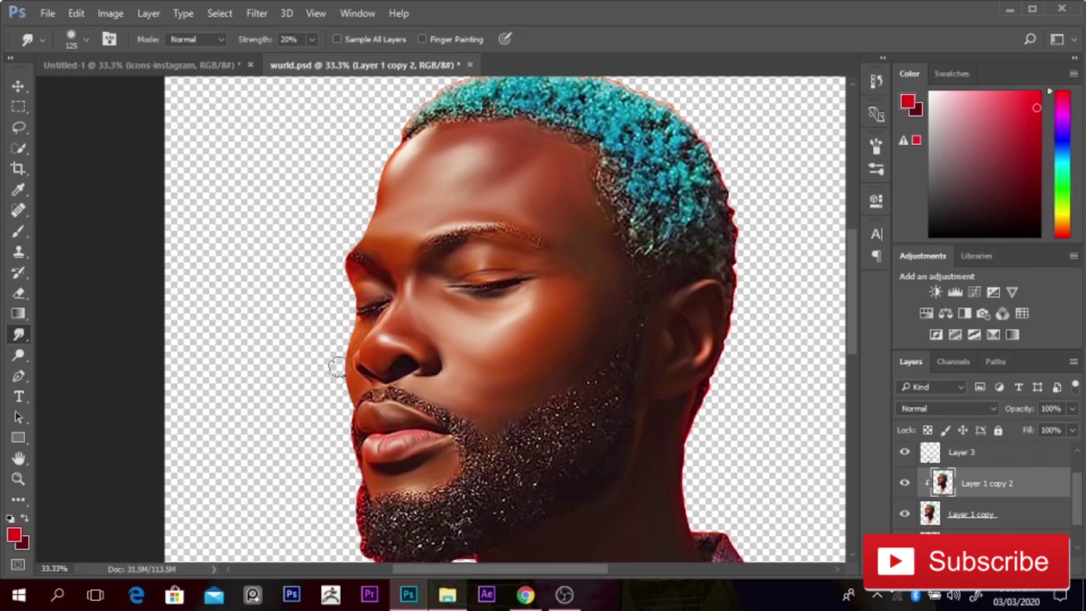
Smudge the chest skin around the necklace cords down to the image edge at 90 px and 30% strength
{"action": "scroll", "coordinate": [432, 442], "scroll_direction": "down", "scroll_amount": 3}
{"action": "scroll", "coordinate": [419, 456], "scroll_direction": "up", "scroll_amount": 3}
{"action": "key", "text": "bracketleft"}
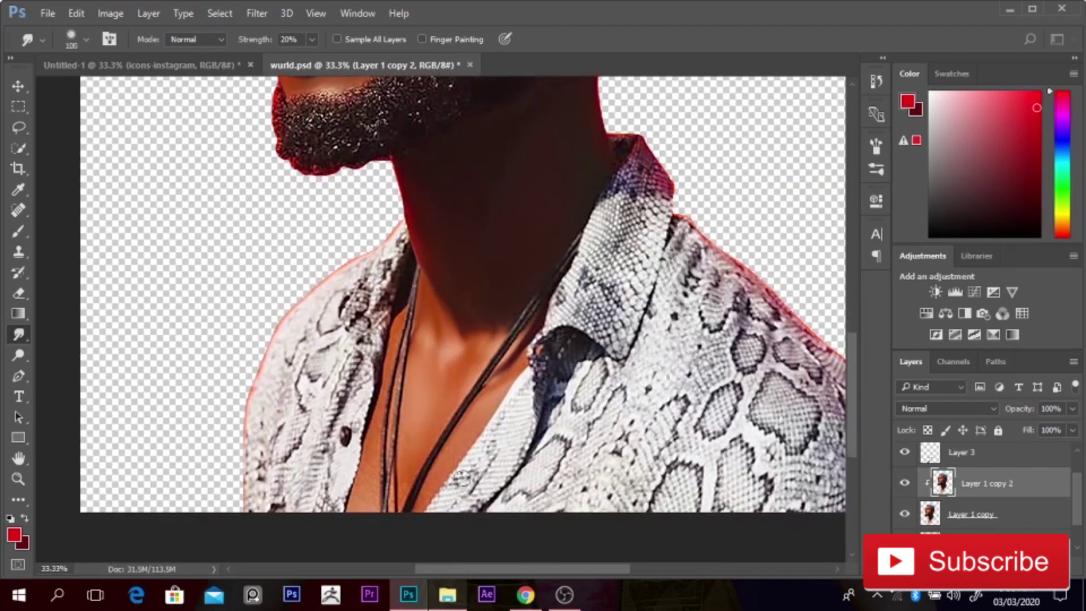
{"action": "key", "text": "bracketleft"}
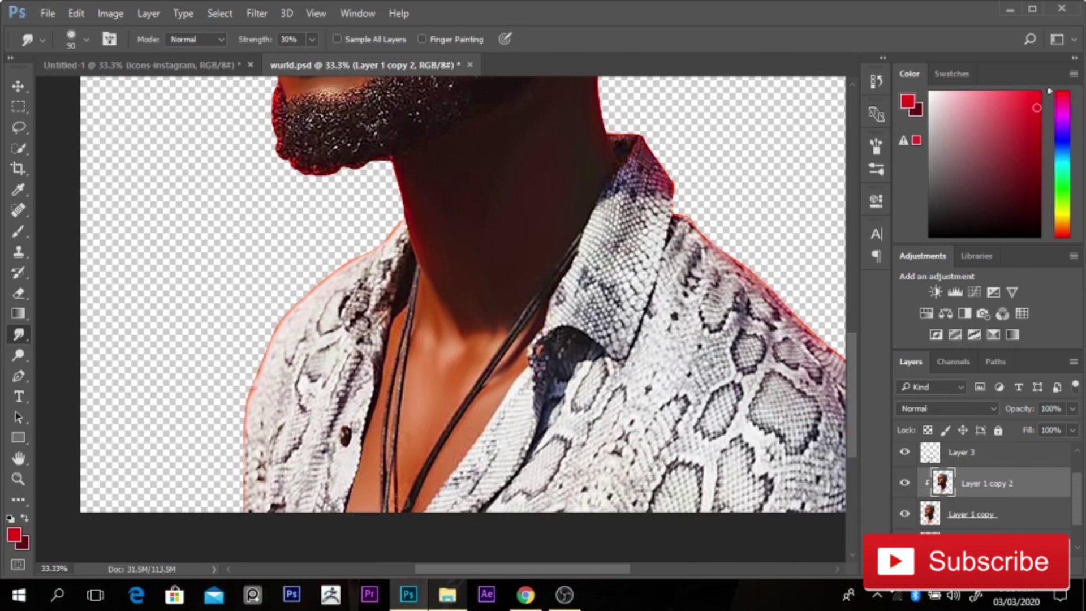
{"action": "left_click_drag", "start_coordinate": [399, 436], "coordinate": [397, 512]}
Duplicate the shirt layer, Layer 2, and clip the copy to the original
{"action": "left_click_drag", "start_coordinate": [856, 362], "coordinate": [864, 279]}
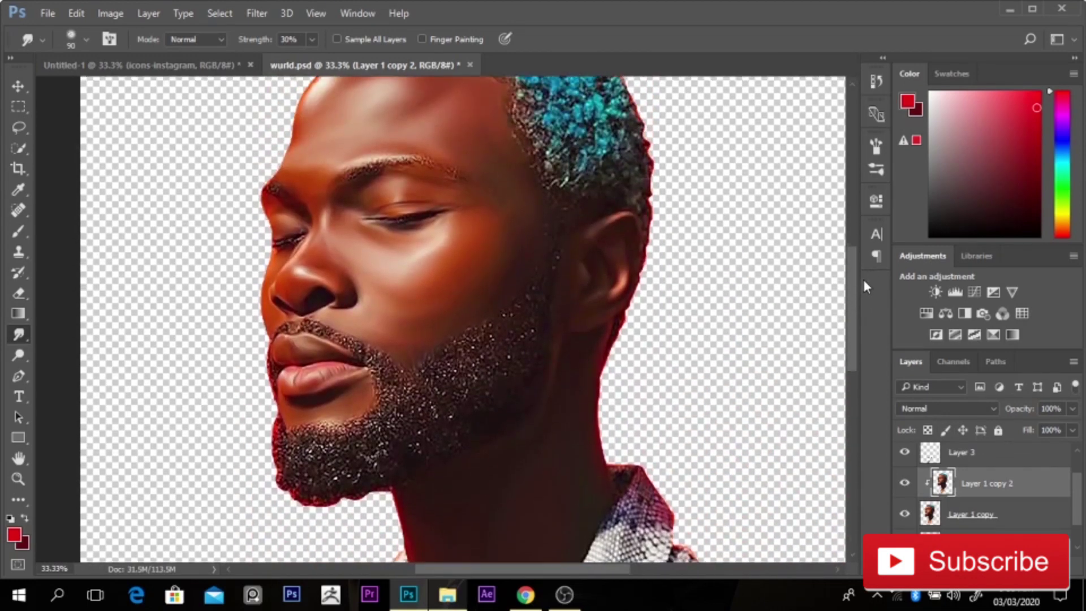
{"action": "left_click", "coordinate": [589, 334], "text": "ctrl+alt"}
{"action": "left_click", "coordinate": [589, 333], "text": "ctrl+alt"}
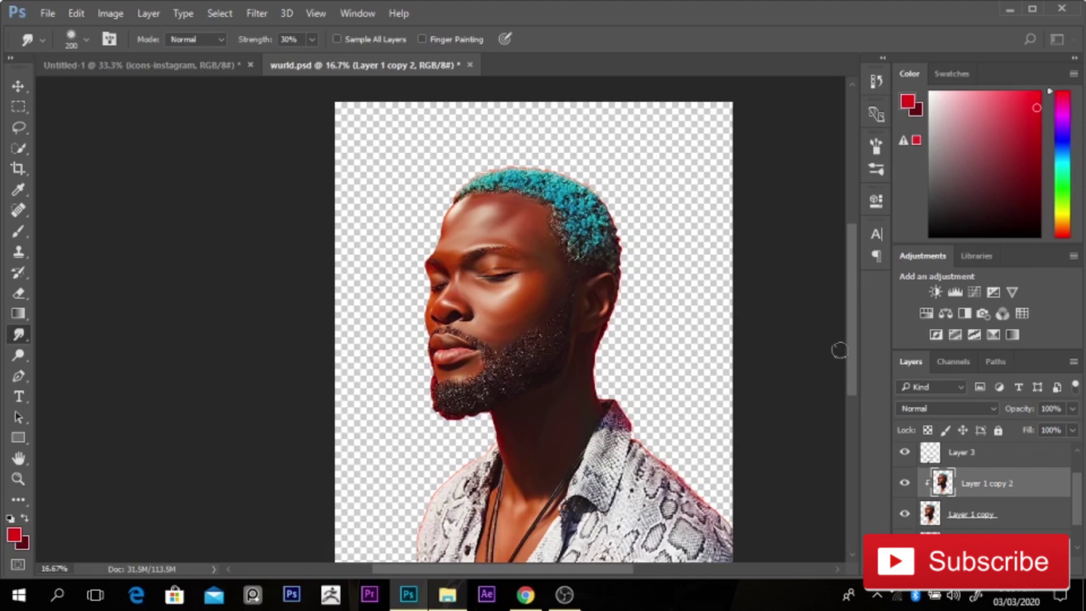
{"action": "left_click_drag", "start_coordinate": [849, 339], "coordinate": [854, 387]}
{"action": "key", "text": "ctrl+shift+alt+n"}
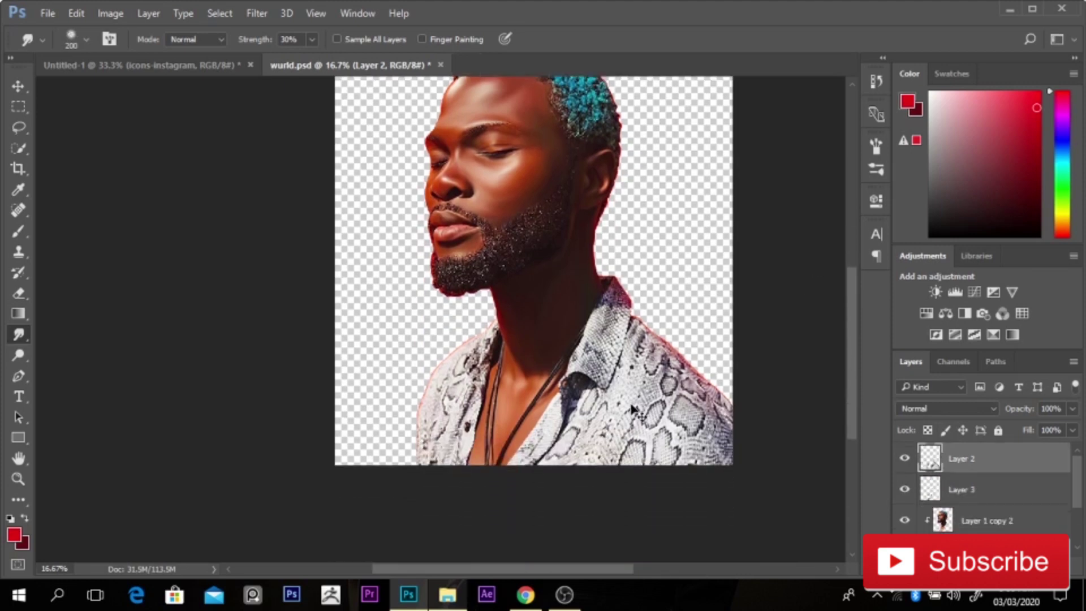
{"action": "key", "text": "ctrl+j"}
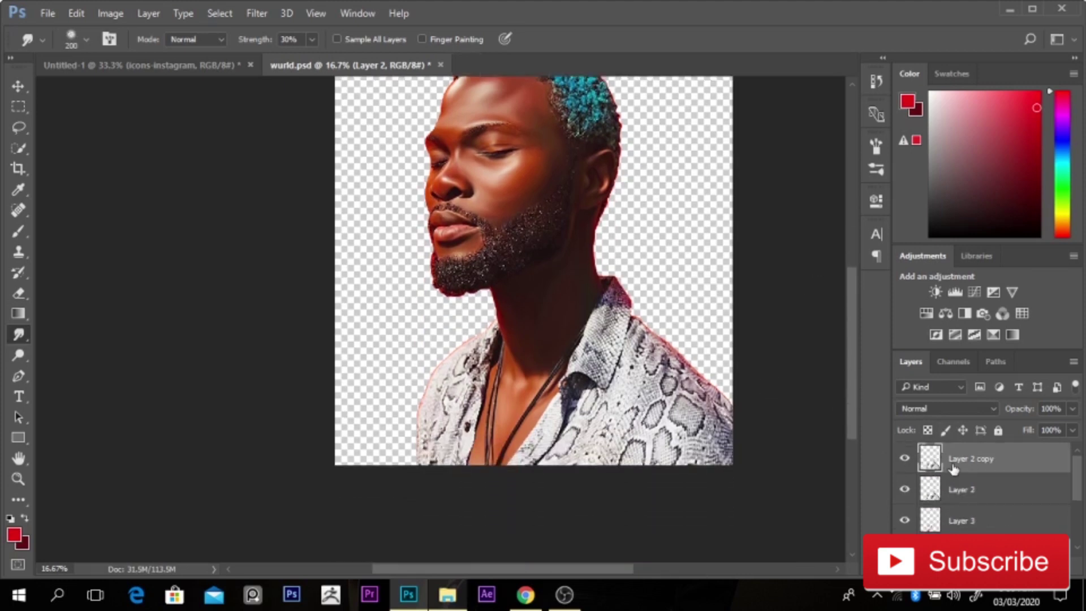
{"action": "left_click", "coordinate": [959, 470], "text": "alt"}
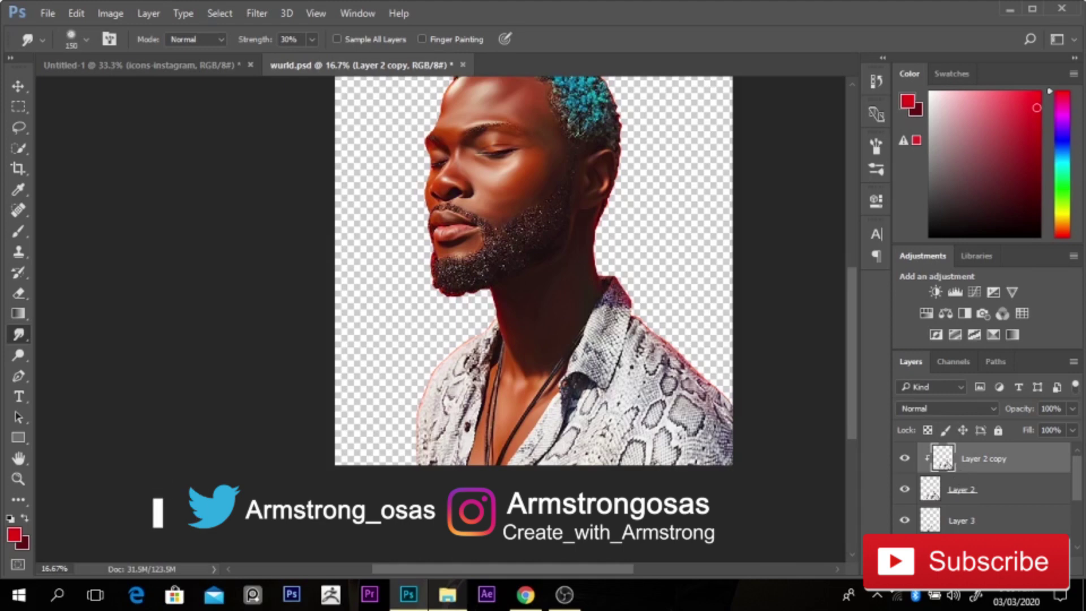
Smudge the snakeskin texture off the upper part of the large collar flap with the brush at 100 px
{"action": "scroll", "coordinate": [605, 378], "scroll_direction": "up", "scroll_amount": 2}
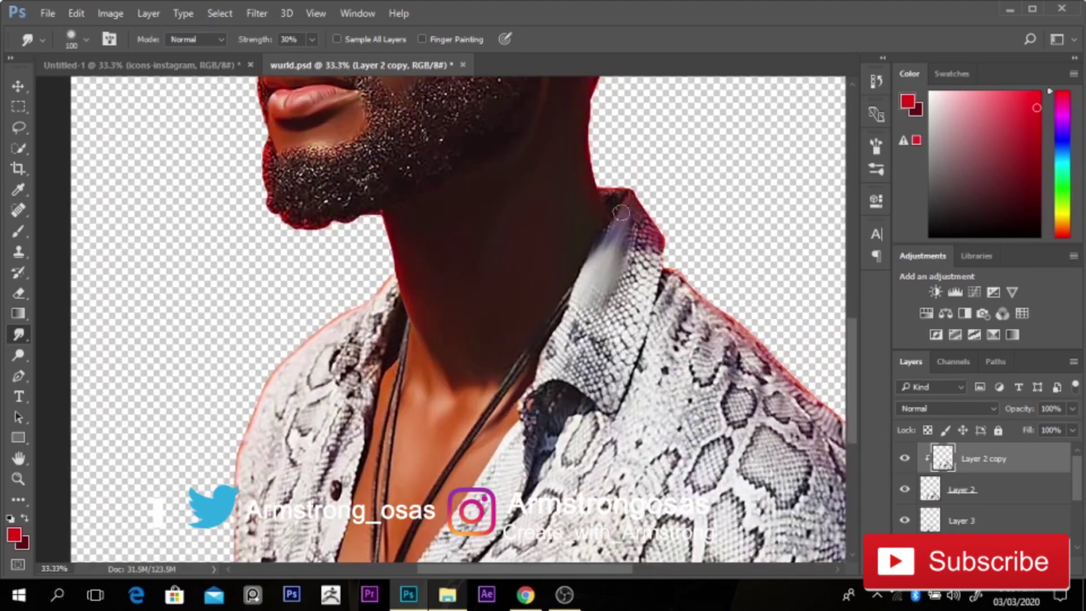
{"action": "mouse_move", "coordinate": [629, 228]}
{"action": "left_mouse_down"}
{"action": "mouse_move", "coordinate": [606, 297]}
{"action": "mouse_move", "coordinate": [628, 227]}
{"action": "mouse_move", "coordinate": [600, 267]}
{"action": "mouse_move", "coordinate": [621, 231]}
{"action": "mouse_move", "coordinate": [606, 255]}
{"action": "mouse_move", "coordinate": [649, 291]}
{"action": "mouse_move", "coordinate": [651, 249]}
{"action": "mouse_move", "coordinate": [634, 315]}
{"action": "mouse_move", "coordinate": [647, 270]}
{"action": "mouse_move", "coordinate": [657, 278]}
{"action": "mouse_move", "coordinate": [625, 375]}
{"action": "mouse_move", "coordinate": [634, 324]}
{"action": "mouse_move", "coordinate": [621, 343]}
{"action": "mouse_move", "coordinate": [621, 329]}
{"action": "mouse_move", "coordinate": [653, 225]}
{"action": "mouse_move", "coordinate": [648, 237]}
{"action": "mouse_move", "coordinate": [637, 210]}
{"action": "mouse_move", "coordinate": [654, 250]}
{"action": "mouse_move", "coordinate": [644, 256]}
{"action": "mouse_move", "coordinate": [642, 224]}
{"action": "mouse_move", "coordinate": [633, 291]}
{"action": "left_mouse_up"}
{"action": "mouse_move", "coordinate": [614, 203]}
{"action": "left_mouse_down"}
{"action": "mouse_move", "coordinate": [609, 193]}
{"action": "mouse_move", "coordinate": [618, 200]}
{"action": "left_mouse_up"}
{"action": "key", "text": "bracketleft"}
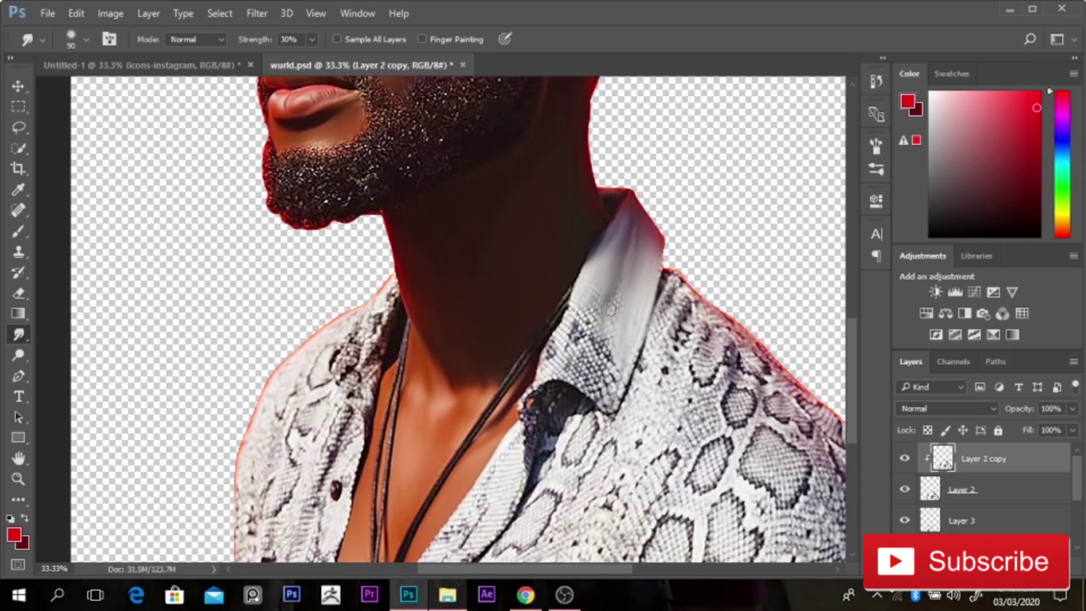
Smudge the rest of the large collar flap smooth down to its tip, then smooth the opposite collar
{"action": "key", "text": "bracketright"}
{"action": "key", "text": "bracketright"}
{"action": "mouse_move", "coordinate": [612, 311]}
{"action": "left_mouse_down"}
{"action": "mouse_move", "coordinate": [604, 399]}
{"action": "mouse_move", "coordinate": [611, 370]}
{"action": "mouse_move", "coordinate": [616, 388]}
{"action": "mouse_move", "coordinate": [575, 352]}
{"action": "mouse_move", "coordinate": [590, 308]}
{"action": "mouse_move", "coordinate": [580, 311]}
{"action": "mouse_move", "coordinate": [609, 263]}
{"action": "mouse_move", "coordinate": [652, 275]}
{"action": "mouse_move", "coordinate": [594, 290]}
{"action": "mouse_move", "coordinate": [559, 335]}
{"action": "left_mouse_up"}
{"action": "key", "text": "bracketleft"}
{"action": "key", "text": "bracketleft"}
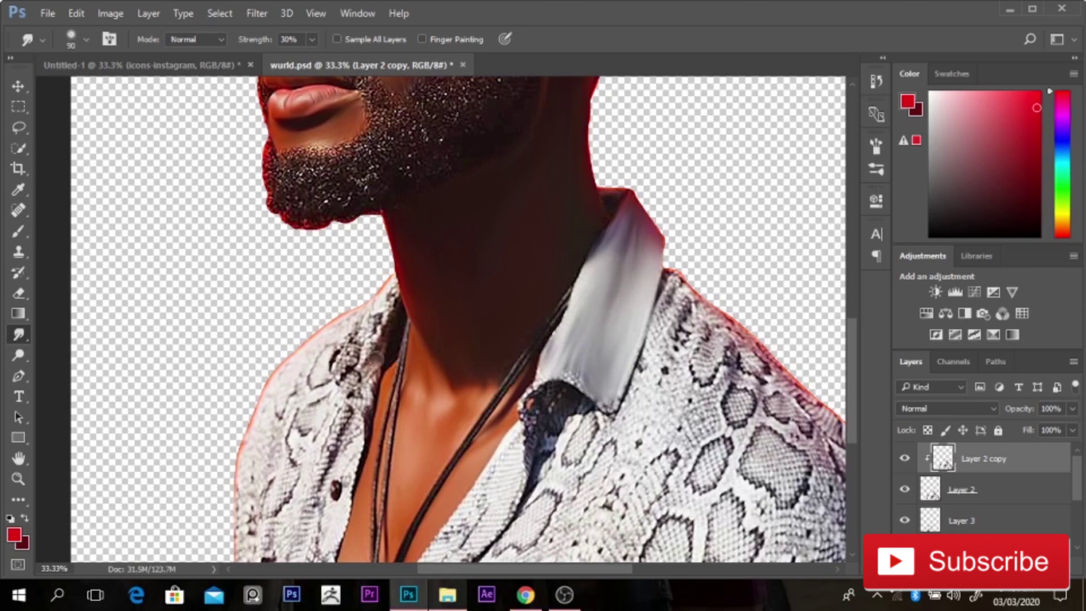
{"action": "mouse_move", "coordinate": [383, 355]}
{"action": "left_mouse_down"}
{"action": "mouse_move", "coordinate": [352, 353]}
{"action": "mouse_move", "coordinate": [392, 298]}
{"action": "mouse_move", "coordinate": [377, 340]}
{"action": "mouse_move", "coordinate": [340, 365]}
{"action": "mouse_move", "coordinate": [383, 359]}
{"action": "mouse_move", "coordinate": [420, 383]}
{"action": "mouse_move", "coordinate": [372, 383]}
{"action": "mouse_move", "coordinate": [359, 396]}
{"action": "mouse_move", "coordinate": [368, 412]}
{"action": "mouse_move", "coordinate": [390, 355]}
{"action": "mouse_move", "coordinate": [389, 312]}
{"action": "left_mouse_up"}
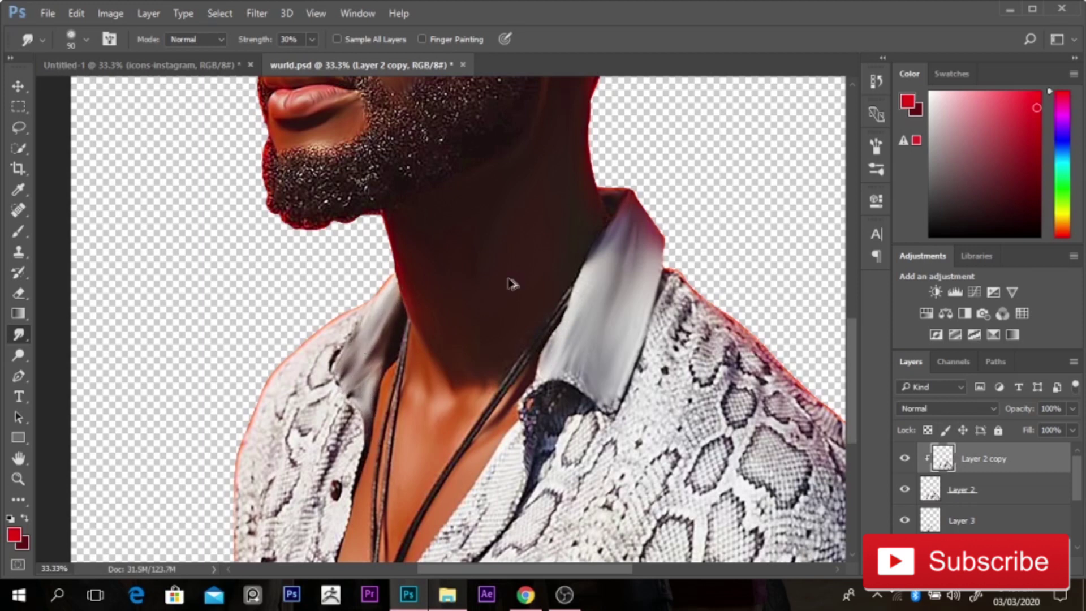
Smudge the shirt front below the large collar flap into soft folds with the brush at 175 px
{"action": "scroll", "coordinate": [512, 284], "scroll_direction": "down", "scroll_amount": 2}
{"action": "scroll", "coordinate": [559, 388], "scroll_direction": "up", "scroll_amount": 1}
{"action": "key", "text": "bracketright"}
{"action": "key", "text": "bracketright"}
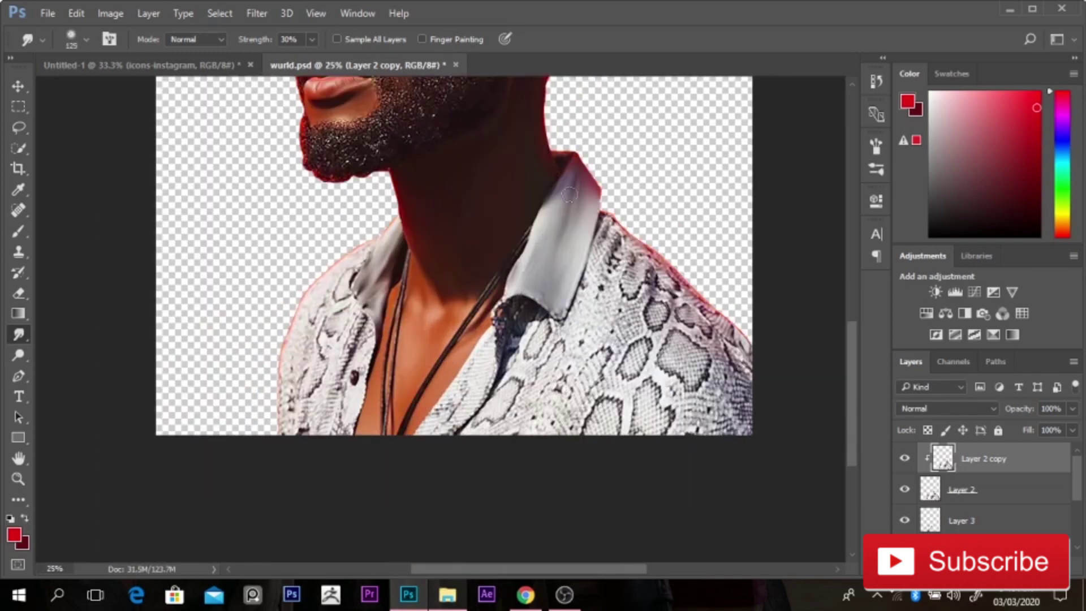
{"action": "key", "text": "bracketright"}
{"action": "key", "text": "bracketright"}
{"action": "mouse_move", "coordinate": [637, 277]}
{"action": "left_mouse_down"}
{"action": "mouse_move", "coordinate": [617, 363]}
{"action": "mouse_move", "coordinate": [626, 295]}
{"action": "mouse_move", "coordinate": [591, 396]}
{"action": "mouse_move", "coordinate": [581, 384]}
{"action": "mouse_move", "coordinate": [619, 282]}
{"action": "mouse_move", "coordinate": [633, 376]}
{"action": "mouse_move", "coordinate": [592, 426]}
{"action": "mouse_move", "coordinate": [558, 396]}
{"action": "mouse_move", "coordinate": [600, 271]}
{"action": "mouse_move", "coordinate": [552, 359]}
{"action": "mouse_move", "coordinate": [550, 395]}
{"action": "left_mouse_up"}
{"action": "key", "text": "bracketleft"}
{"action": "key", "text": "bracketleft"}
{"action": "key", "text": "bracketright"}
{"action": "key", "text": "bracketright"}
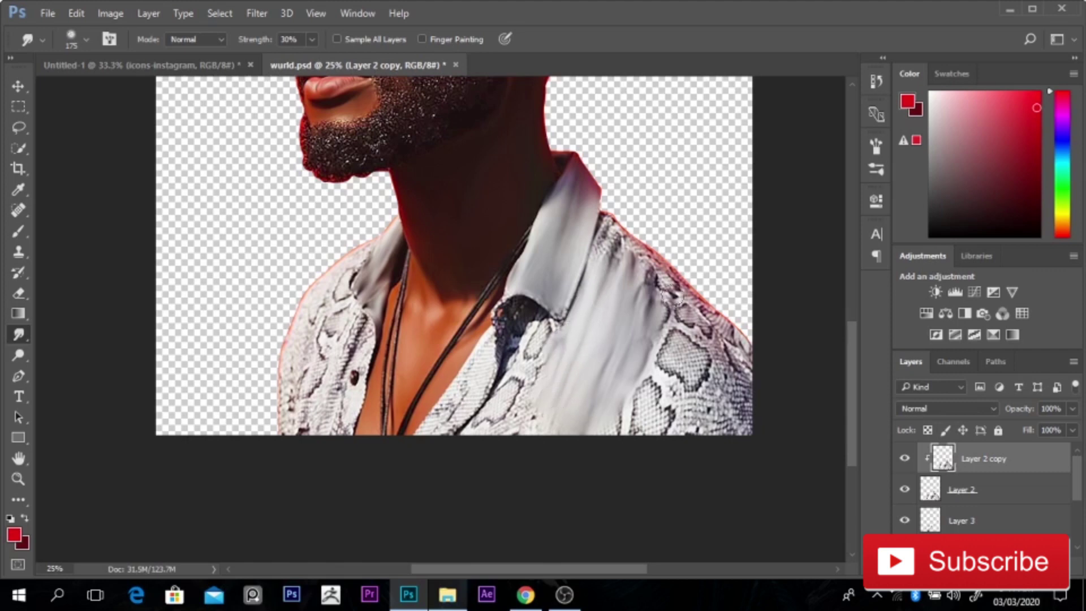
Extend the smudged folds across the wide shirt front toward the sleeve and in toward the collar tip
{"action": "mouse_move", "coordinate": [673, 296]}
{"action": "left_mouse_down"}
{"action": "mouse_move", "coordinate": [654, 377]}
{"action": "mouse_move", "coordinate": [670, 357]}
{"action": "mouse_move", "coordinate": [630, 425]}
{"action": "left_mouse_up"}
{"action": "mouse_move", "coordinate": [670, 314]}
{"action": "left_mouse_down"}
{"action": "mouse_move", "coordinate": [643, 383]}
{"action": "mouse_move", "coordinate": [619, 350]}
{"action": "left_mouse_up"}
{"action": "mouse_move", "coordinate": [521, 368]}
{"action": "left_mouse_down"}
{"action": "mouse_move", "coordinate": [520, 447]}
{"action": "mouse_move", "coordinate": [515, 392]}
{"action": "mouse_move", "coordinate": [474, 437]}
{"action": "mouse_move", "coordinate": [535, 334]}
{"action": "mouse_move", "coordinate": [514, 419]}
{"action": "mouse_move", "coordinate": [569, 308]}
{"action": "left_mouse_up"}
{"action": "key", "text": "bracketleft"}
{"action": "key", "text": "bracketleft"}
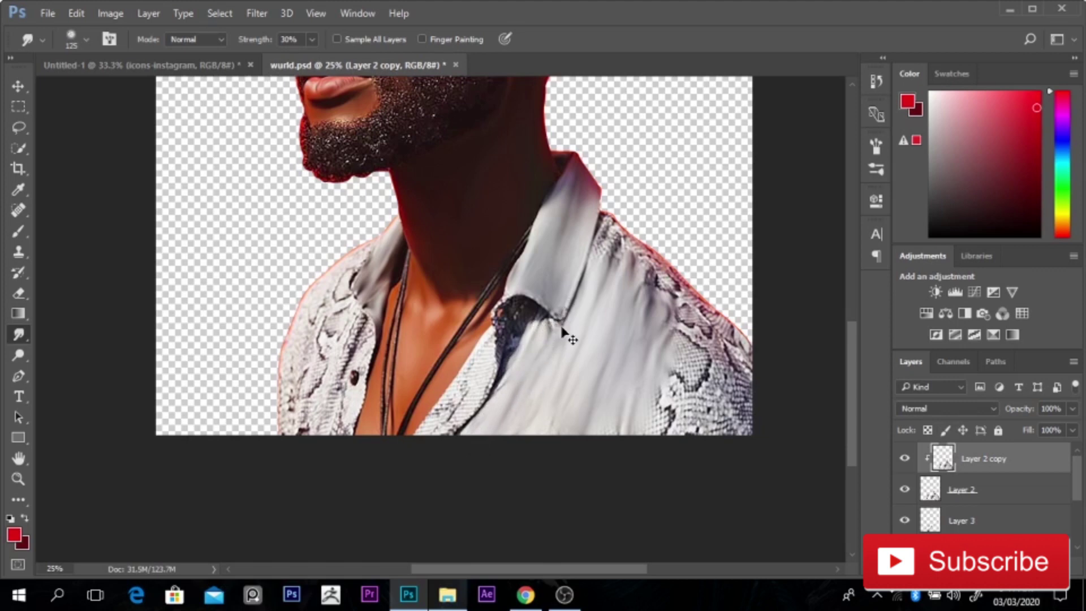
Smudge the dark shadow under the collar flap and the adjoining shirt opening edge smooth
{"action": "mouse_move", "coordinate": [506, 364]}
{"action": "left_mouse_down"}
{"action": "mouse_move", "coordinate": [481, 410]}
{"action": "mouse_move", "coordinate": [492, 391]}
{"action": "mouse_move", "coordinate": [456, 418]}
{"action": "mouse_move", "coordinate": [445, 406]}
{"action": "mouse_move", "coordinate": [518, 308]}
{"action": "mouse_move", "coordinate": [501, 334]}
{"action": "mouse_move", "coordinate": [508, 301]}
{"action": "left_mouse_up"}
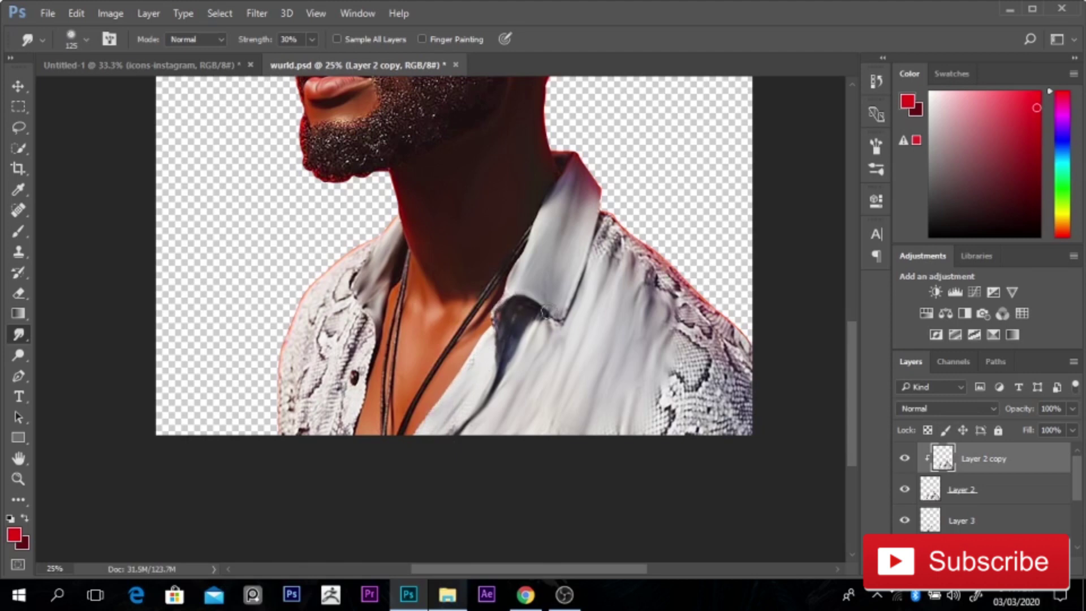
{"action": "key", "text": "bracketleft"}
{"action": "key", "text": "bracketleft"}
{"action": "key", "text": "bracketleft"}
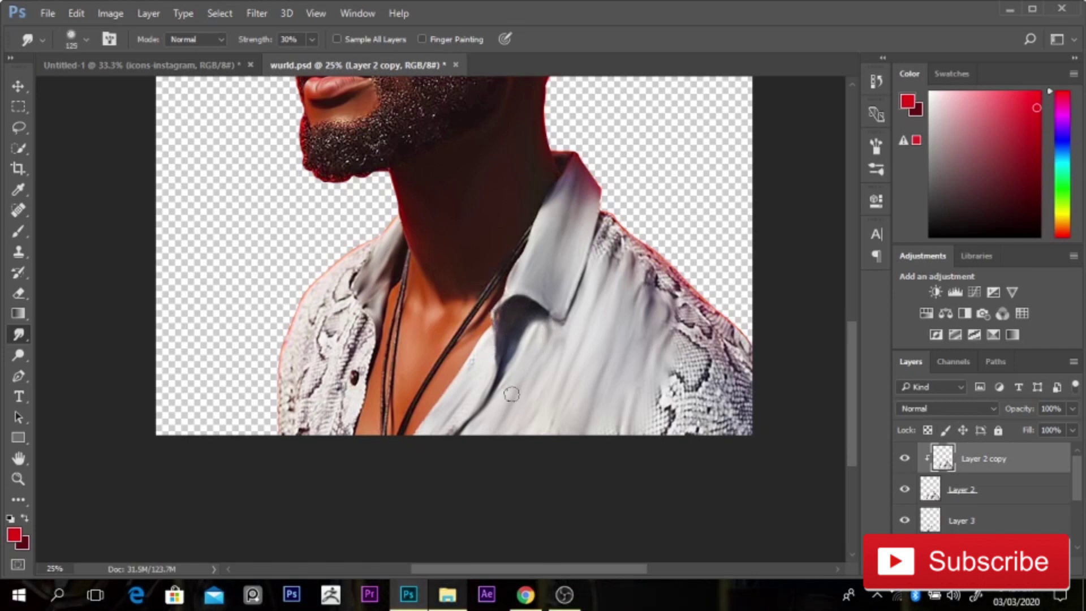
Smudge the snakeskin print on the buttoned shirt front into soft vertical folds, adjusting the brush between 70 and 125 px
{"action": "mouse_move", "coordinate": [348, 333]}
{"action": "left_mouse_down"}
{"action": "mouse_move", "coordinate": [295, 419]}
{"action": "mouse_move", "coordinate": [288, 388]}
{"action": "mouse_move", "coordinate": [312, 355]}
{"action": "mouse_move", "coordinate": [312, 320]}
{"action": "mouse_move", "coordinate": [289, 349]}
{"action": "mouse_move", "coordinate": [283, 333]}
{"action": "mouse_move", "coordinate": [307, 315]}
{"action": "mouse_move", "coordinate": [326, 277]}
{"action": "mouse_move", "coordinate": [326, 334]}
{"action": "mouse_move", "coordinate": [344, 272]}
{"action": "mouse_move", "coordinate": [308, 297]}
{"action": "mouse_move", "coordinate": [285, 333]}
{"action": "mouse_move", "coordinate": [352, 332]}
{"action": "mouse_move", "coordinate": [329, 398]}
{"action": "mouse_move", "coordinate": [306, 424]}
{"action": "mouse_move", "coordinate": [326, 364]}
{"action": "mouse_move", "coordinate": [324, 309]}
{"action": "mouse_move", "coordinate": [358, 328]}
{"action": "mouse_move", "coordinate": [350, 313]}
{"action": "mouse_move", "coordinate": [337, 365]}
{"action": "mouse_move", "coordinate": [365, 342]}
{"action": "mouse_move", "coordinate": [365, 324]}
{"action": "mouse_move", "coordinate": [334, 435]}
{"action": "mouse_move", "coordinate": [340, 404]}
{"action": "mouse_move", "coordinate": [345, 429]}
{"action": "left_mouse_up"}
{"action": "left_click_drag", "start_coordinate": [365, 359], "coordinate": [350, 369]}
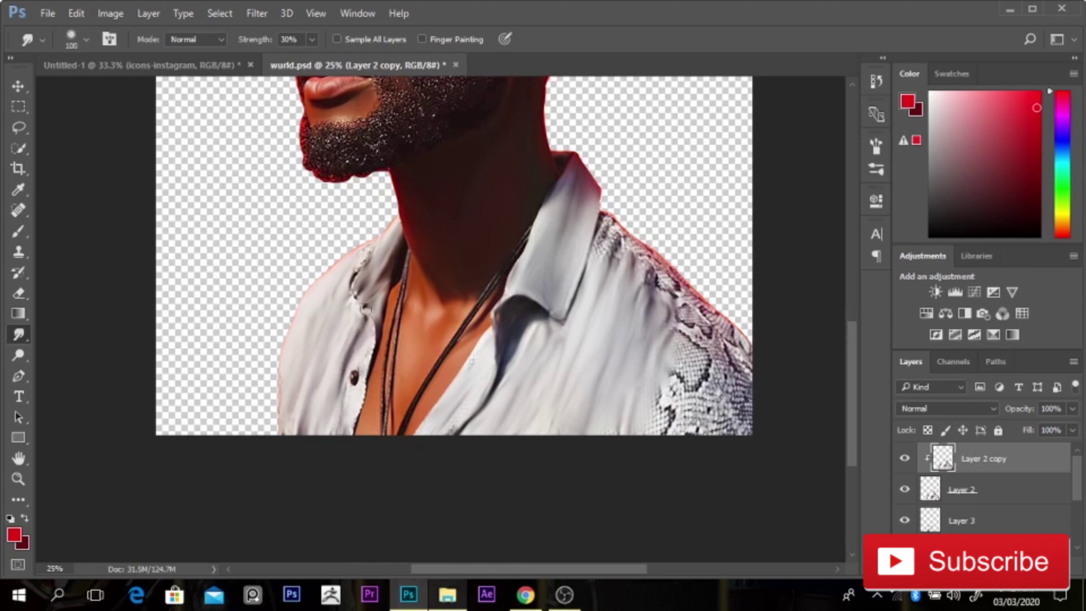
{"action": "mouse_move", "coordinate": [366, 308]}
{"action": "left_mouse_down"}
{"action": "mouse_move", "coordinate": [374, 347]}
{"action": "mouse_move", "coordinate": [356, 422]}
{"action": "left_mouse_up"}
{"action": "key", "text": "bracketleft"}
{"action": "scroll", "coordinate": [514, 330], "scroll_direction": "down", "scroll_amount": 1}
{"action": "scroll", "coordinate": [550, 378], "scroll_direction": "up", "scroll_amount": 1}
{"action": "key", "text": "bracketleft"}
{"action": "key", "text": "bracketleft"}
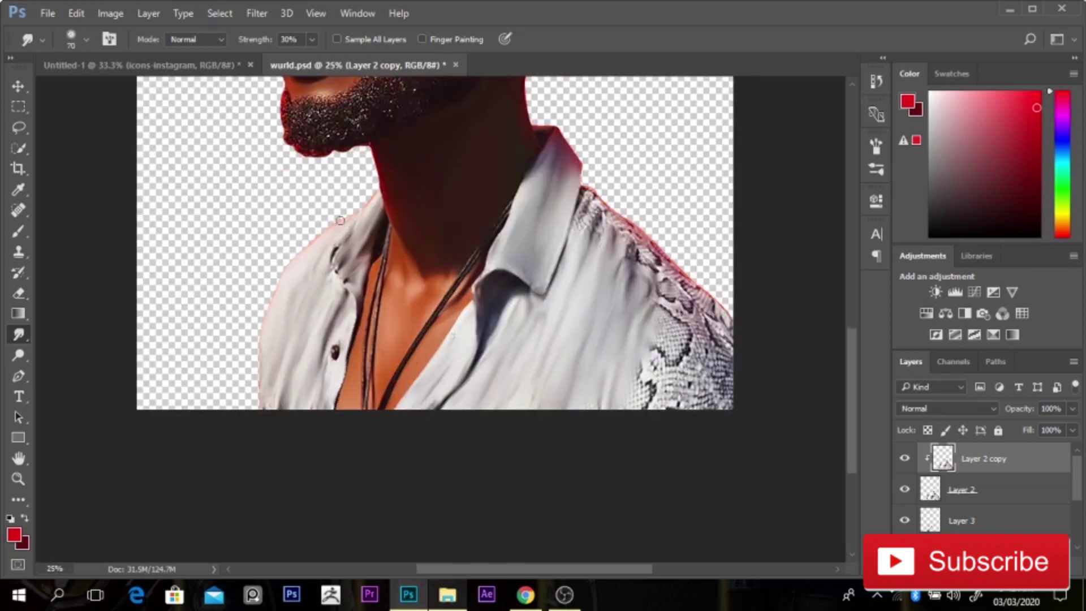
{"action": "key", "text": "bracketright"}
{"action": "key", "text": "bracketright"}
{"action": "key", "text": "bracketright"}
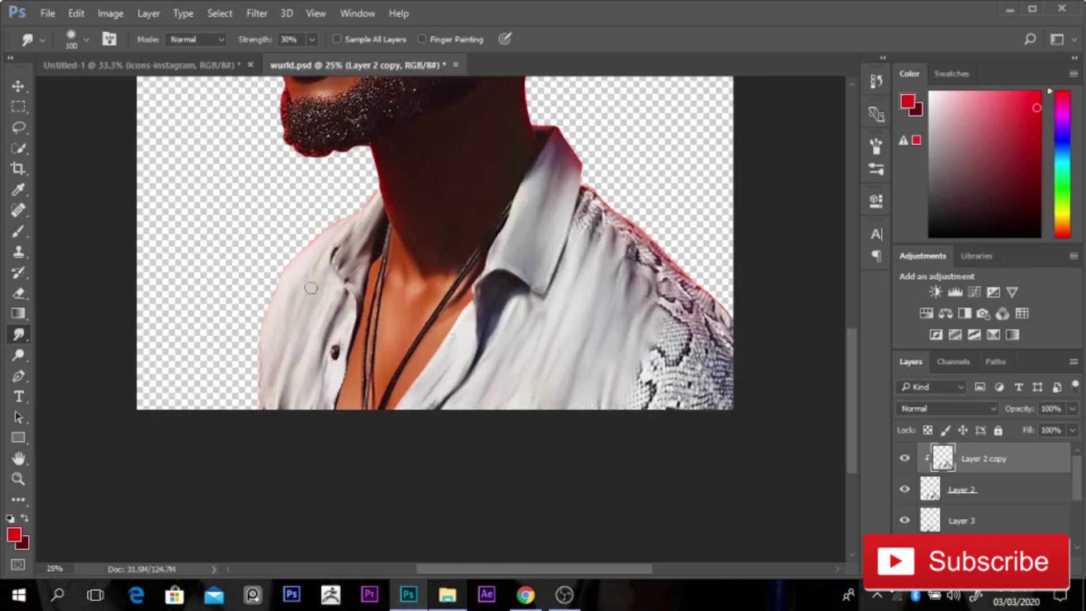
Smudge the remaining snakeskin print on the sleeve and along the shoulder edge smooth with the brush at 150 px
{"action": "key", "text": "bracketright"}
{"action": "key", "text": "bracketright"}
{"action": "mouse_move", "coordinate": [671, 317]}
{"action": "left_mouse_down"}
{"action": "mouse_move", "coordinate": [716, 367]}
{"action": "mouse_move", "coordinate": [668, 384]}
{"action": "mouse_move", "coordinate": [632, 421]}
{"action": "left_mouse_up"}
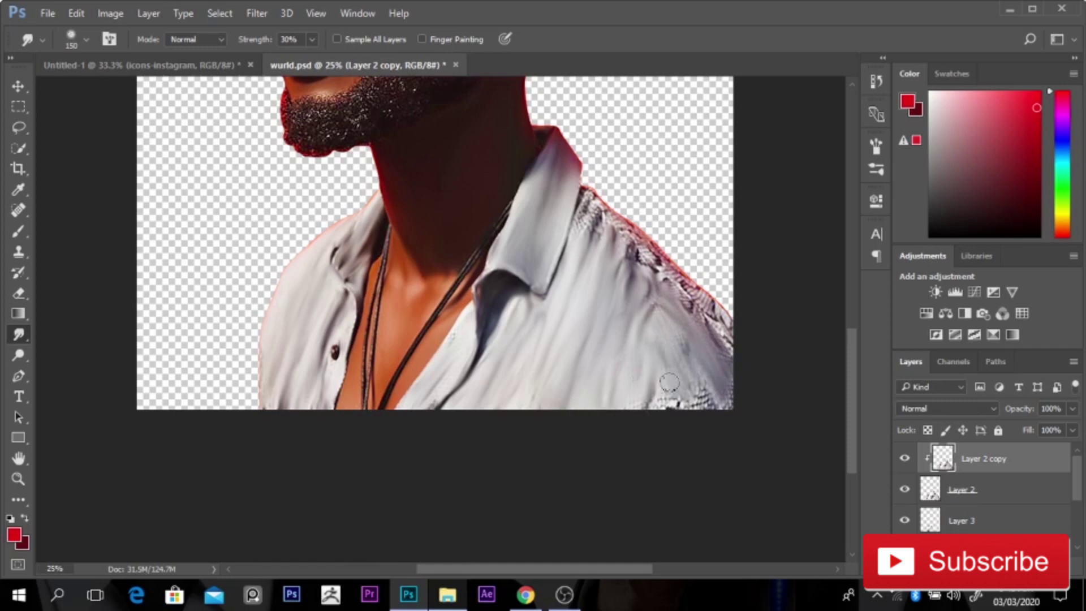
{"action": "left_click_drag", "start_coordinate": [672, 385], "coordinate": [715, 399]}
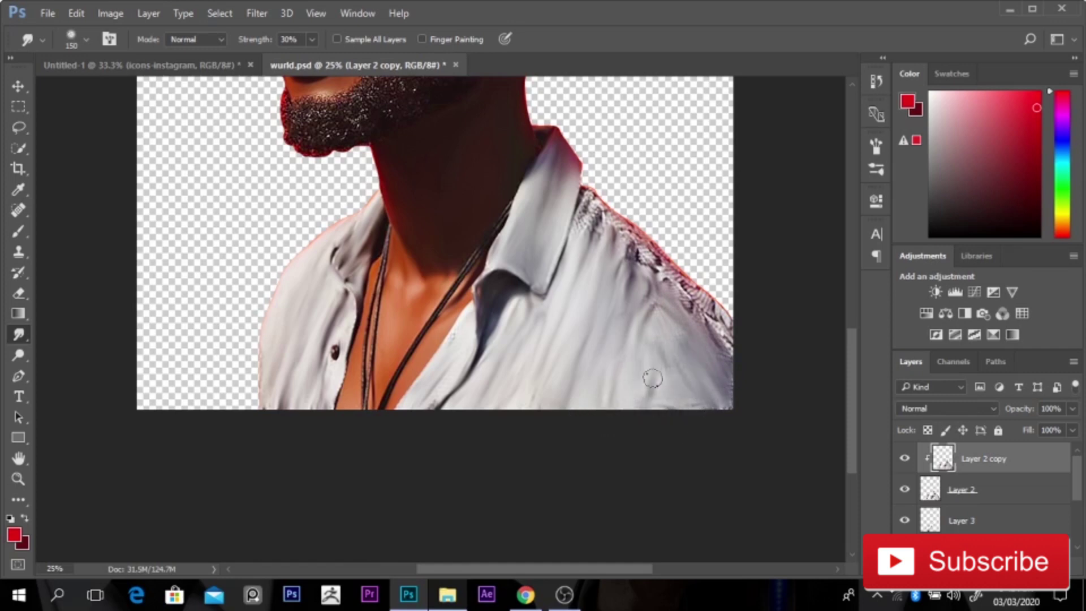
{"action": "mouse_move", "coordinate": [643, 257]}
{"action": "left_mouse_down"}
{"action": "mouse_move", "coordinate": [717, 320]}
{"action": "mouse_move", "coordinate": [703, 303]}
{"action": "mouse_move", "coordinate": [730, 366]}
{"action": "mouse_move", "coordinate": [726, 335]}
{"action": "mouse_move", "coordinate": [612, 204]}
{"action": "mouse_move", "coordinate": [682, 298]}
{"action": "mouse_move", "coordinate": [667, 359]}
{"action": "mouse_move", "coordinate": [636, 311]}
{"action": "mouse_move", "coordinate": [614, 365]}
{"action": "mouse_move", "coordinate": [648, 241]}
{"action": "mouse_move", "coordinate": [632, 252]}
{"action": "mouse_move", "coordinate": [659, 295]}
{"action": "mouse_move", "coordinate": [612, 228]}
{"action": "mouse_move", "coordinate": [581, 244]}
{"action": "mouse_move", "coordinate": [585, 209]}
{"action": "mouse_move", "coordinate": [577, 225]}
{"action": "mouse_move", "coordinate": [599, 234]}
{"action": "mouse_move", "coordinate": [591, 190]}
{"action": "left_mouse_up"}
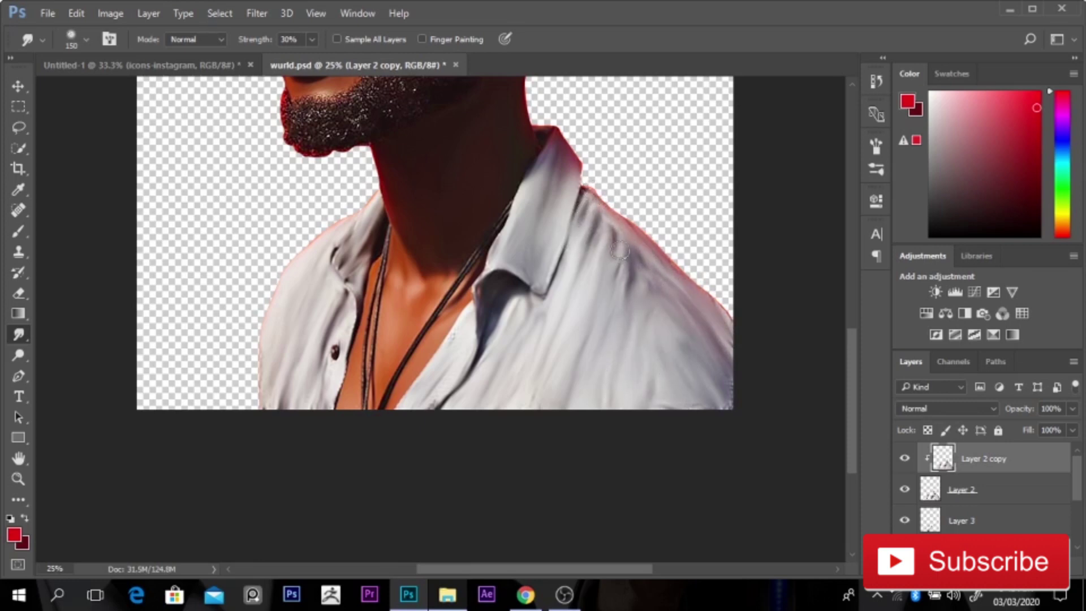
{"action": "left_click_drag", "start_coordinate": [620, 250], "coordinate": [652, 311]}
{"action": "left_click_drag", "start_coordinate": [644, 348], "coordinate": [622, 293]}
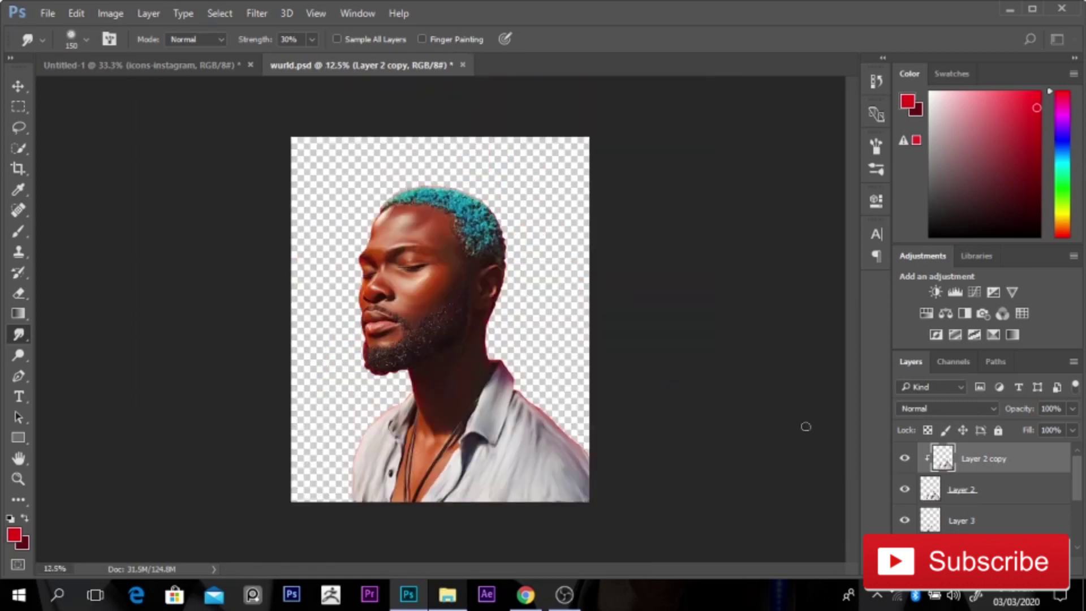
Compare the shirt with and without the smudged Layer 2 copy at different zoom levels
{"action": "left_click", "coordinate": [906, 459]}
{"action": "left_click", "coordinate": [906, 459]}
{"action": "scroll", "coordinate": [499, 443], "scroll_direction": "up", "scroll_amount": 1}
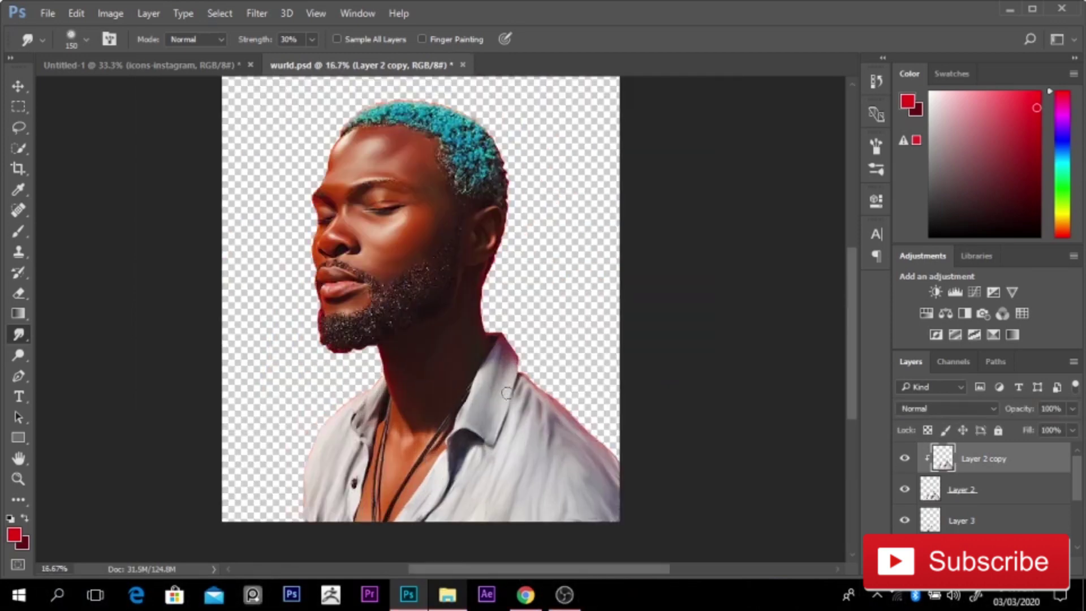
{"action": "scroll", "coordinate": [455, 190], "scroll_direction": "down", "scroll_amount": 1}
{"action": "scroll", "coordinate": [441, 259], "scroll_direction": "up", "scroll_amount": 1}
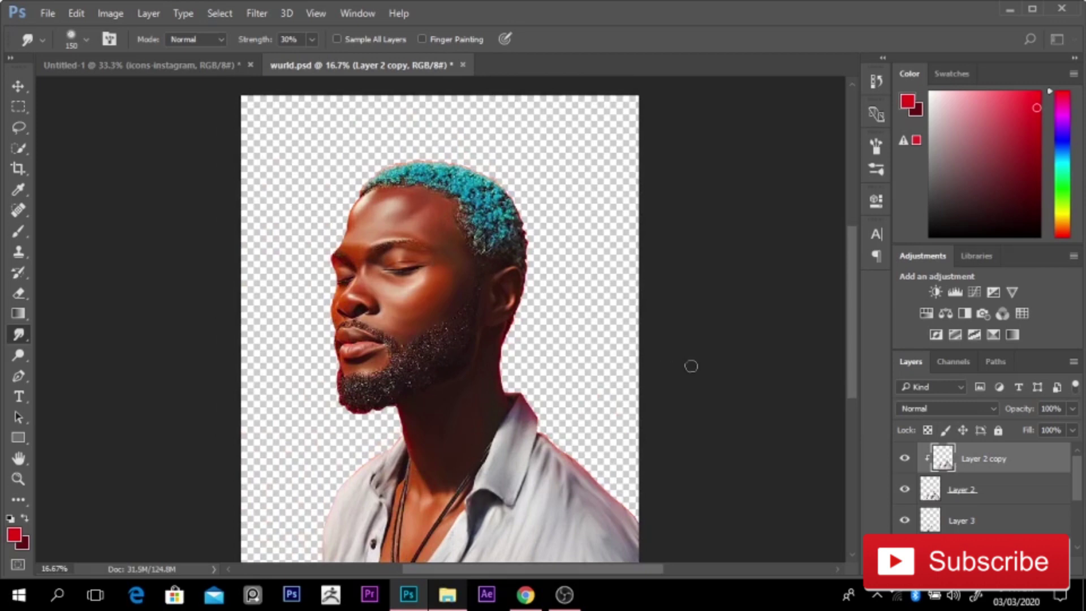
{"action": "scroll", "coordinate": [648, 343], "scroll_direction": "down", "scroll_amount": 1}
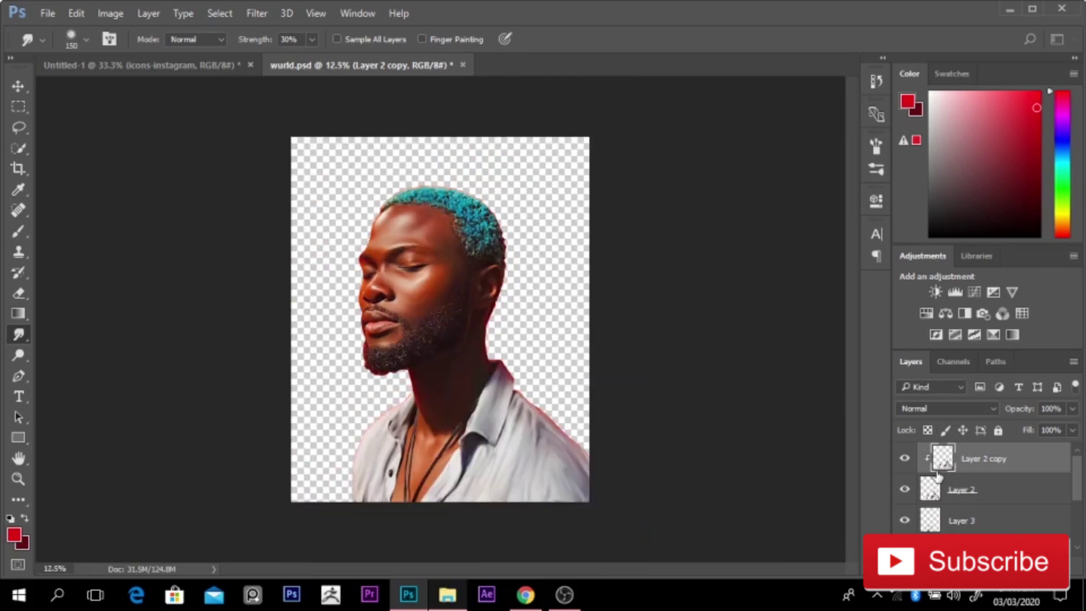
{"action": "left_click", "coordinate": [904, 462]}
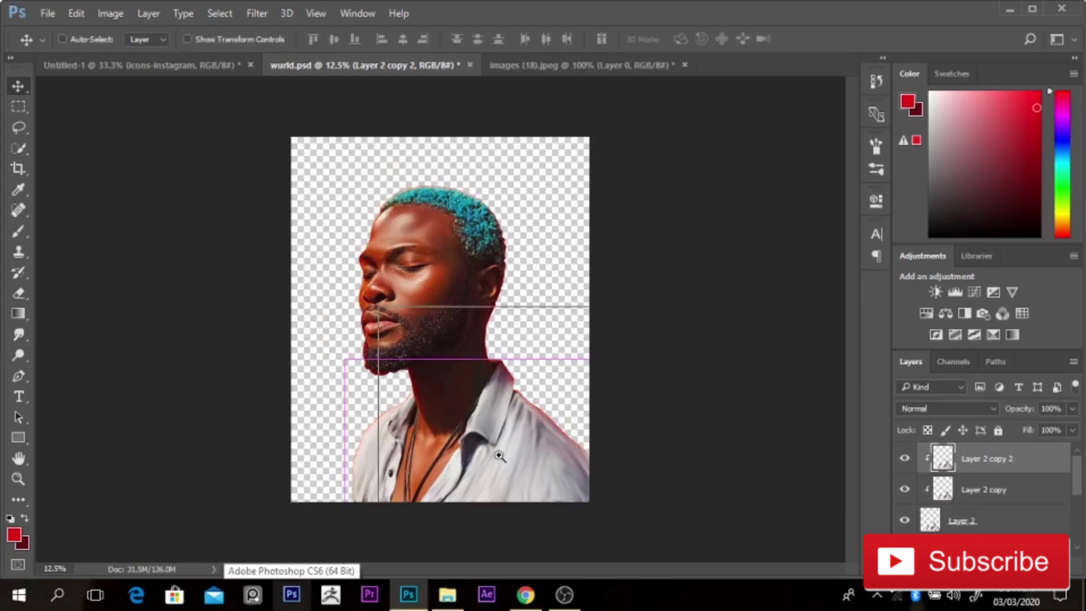
Bring the floral pattern from images (18).jpeg into wurld.psd over the large collar flap and scale it to about 204%
{"action": "scroll", "coordinate": [499, 456], "scroll_direction": "up", "scroll_amount": 1}
{"action": "scroll", "coordinate": [499, 456], "scroll_direction": "down", "scroll_amount": 1}
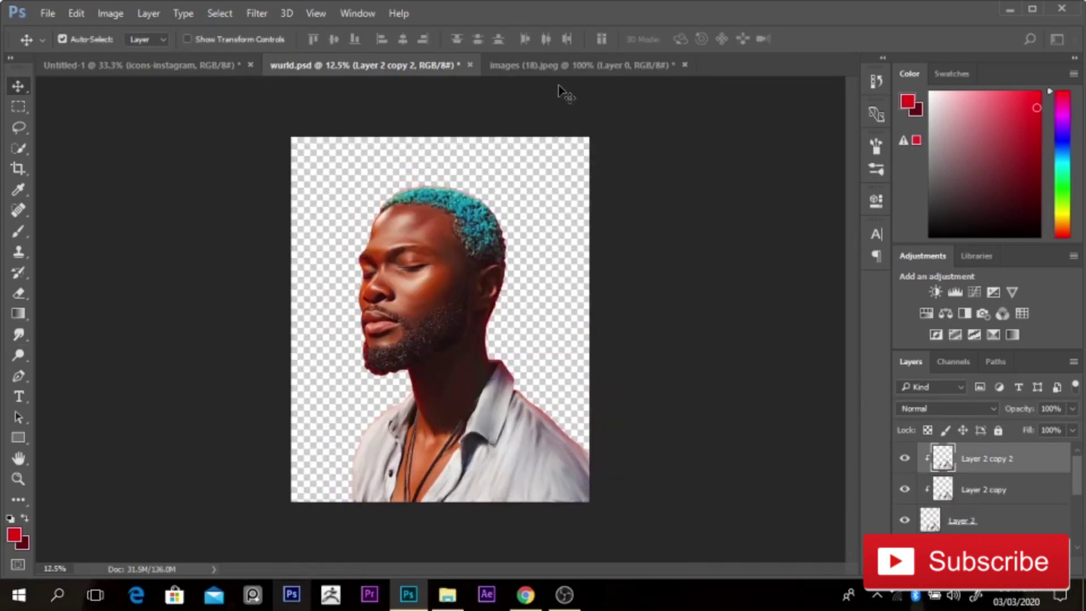
{"action": "left_click", "coordinate": [552, 65]}
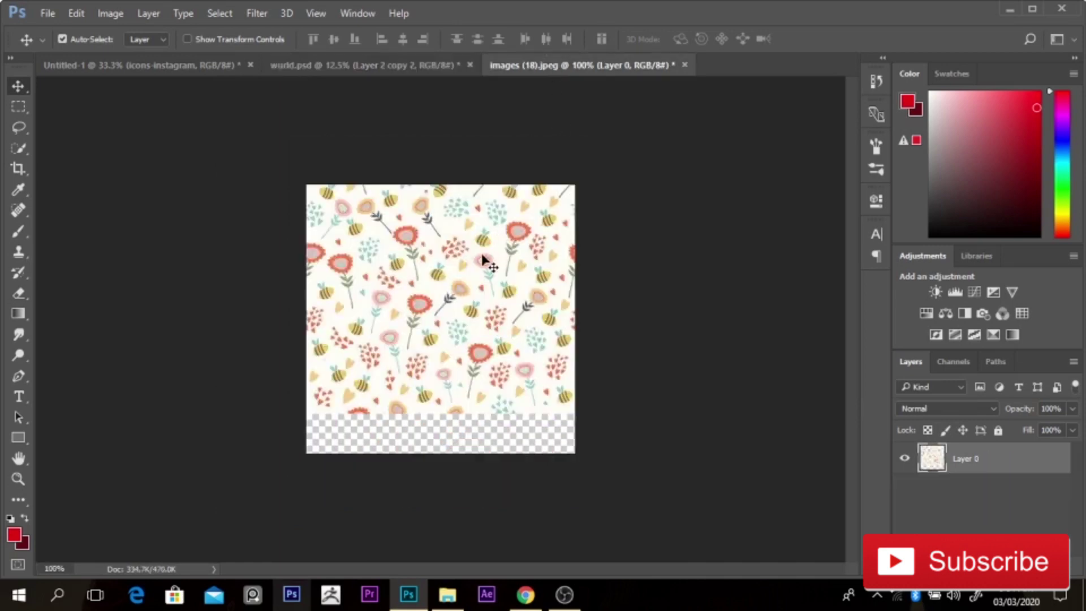
{"action": "left_click_drag", "start_coordinate": [465, 226], "coordinate": [531, 416]}
{"action": "key", "text": "ctrl+t"}
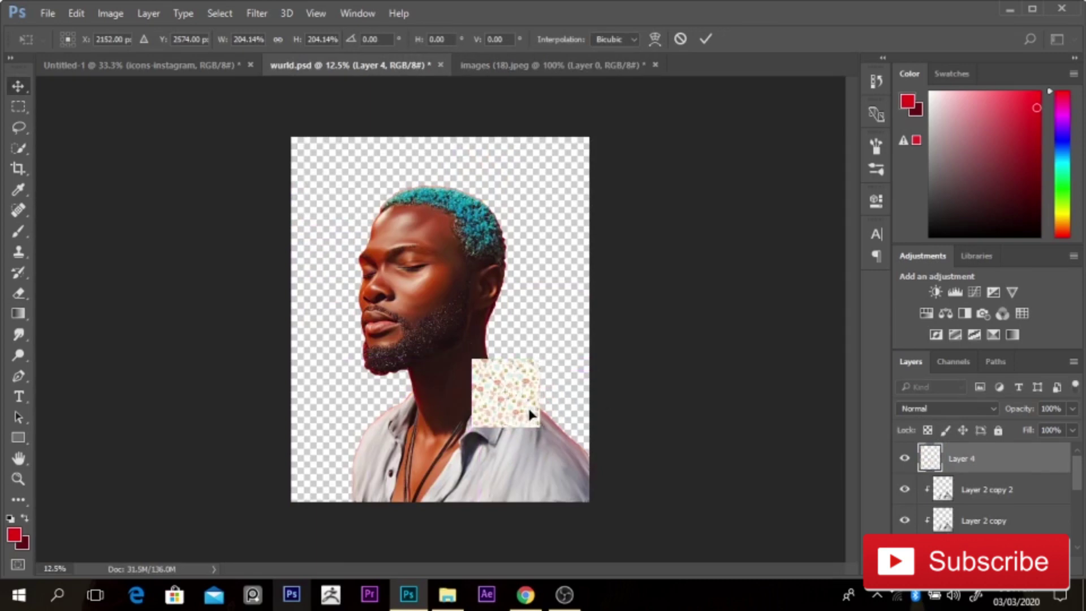
{"action": "key", "text": "Return"}
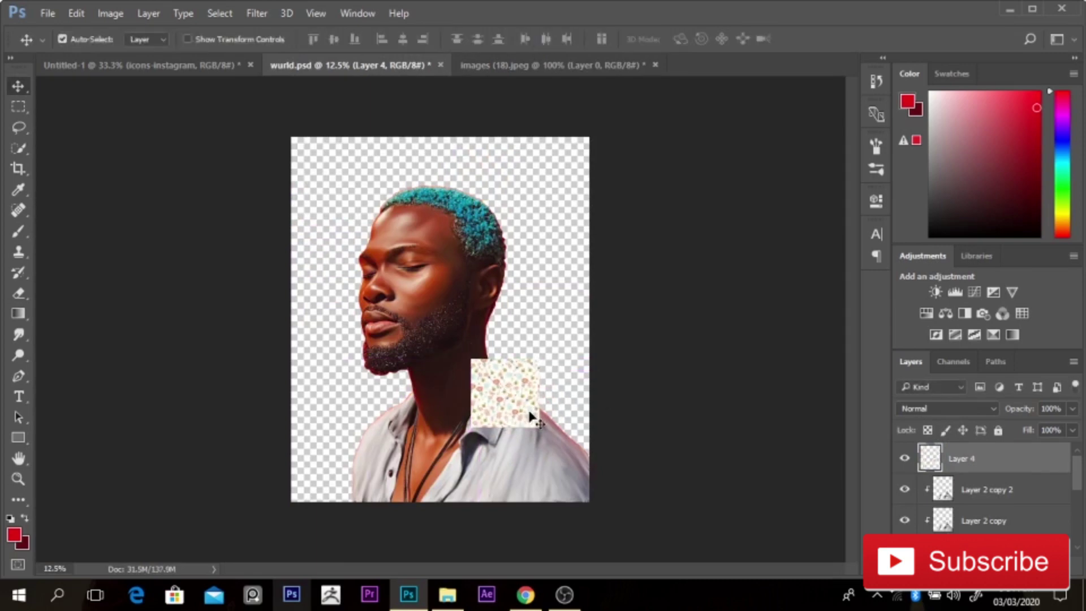
Clip the floral pattern layer to the shirt and set its blend mode to Soft Light after trying Overlay
{"action": "left_click", "coordinate": [983, 470], "text": "alt"}
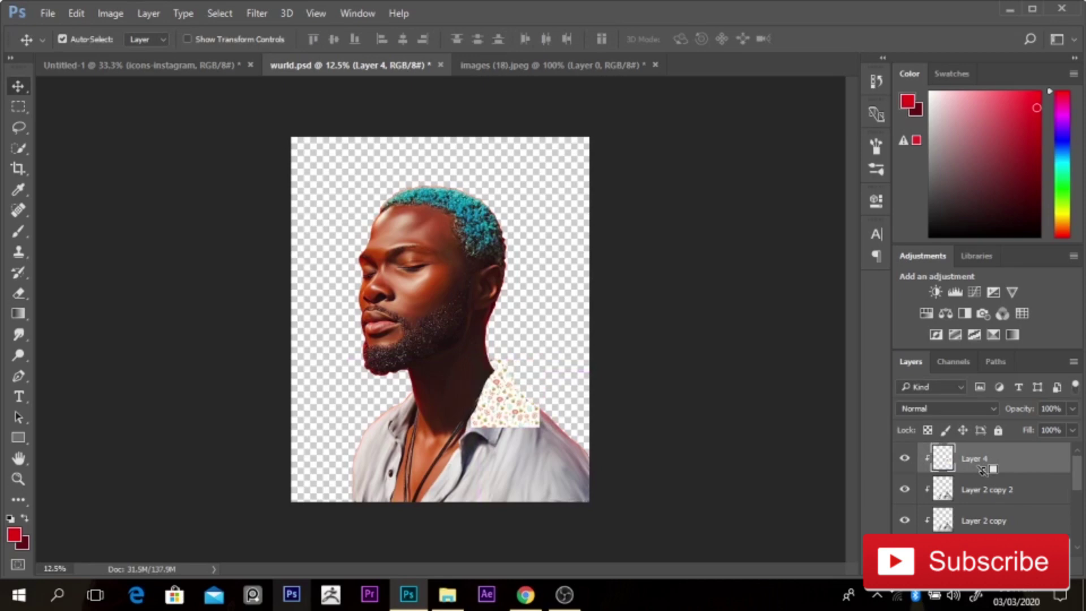
{"action": "left_click", "coordinate": [953, 412]}
{"action": "left_click", "coordinate": [916, 244]}
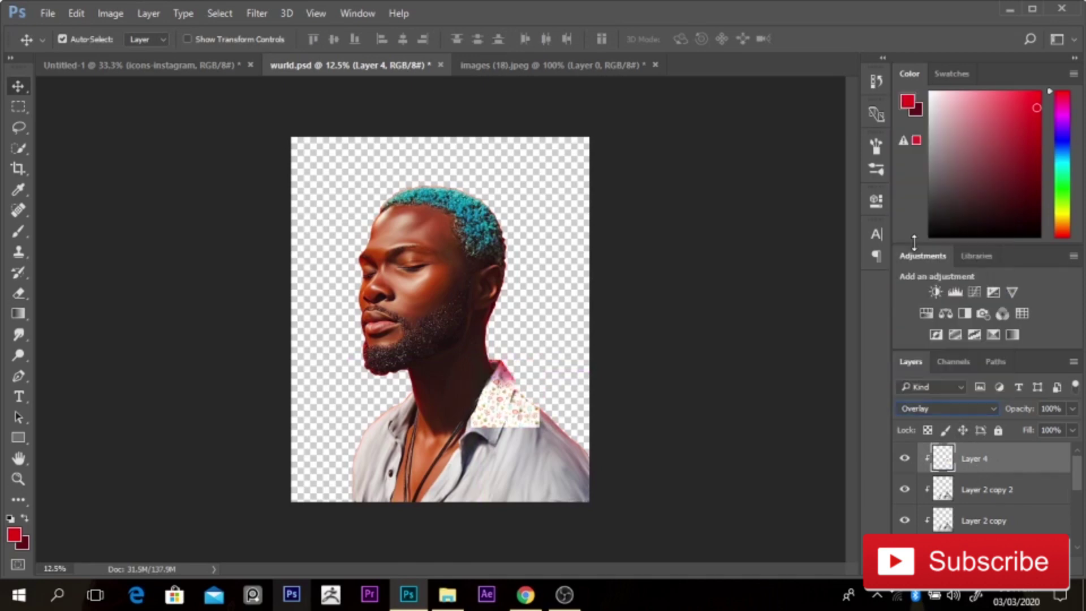
{"action": "left_click", "coordinate": [938, 404]}
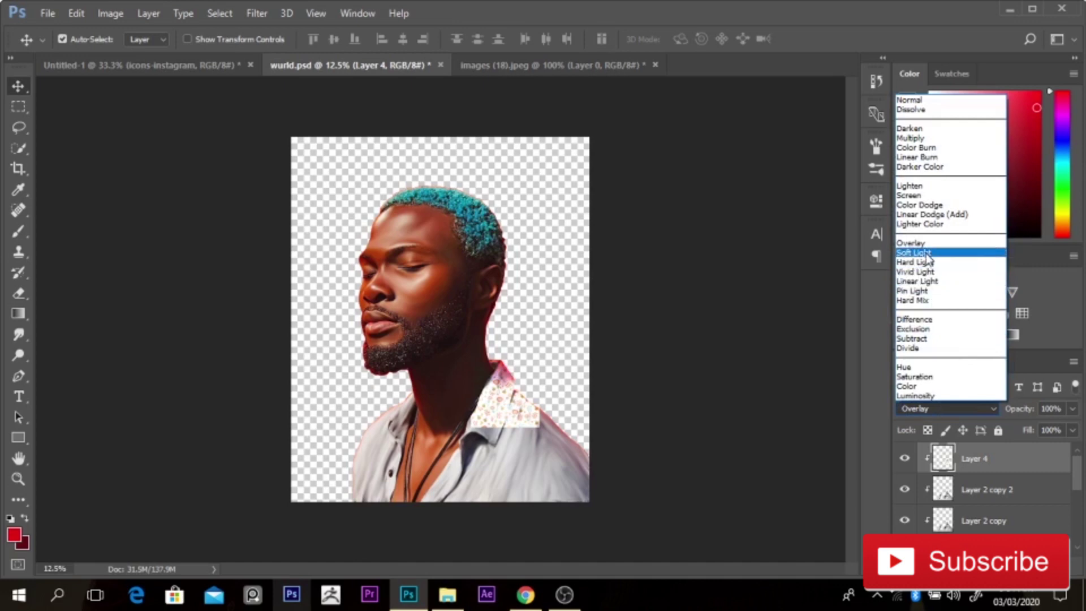
{"action": "left_click", "coordinate": [925, 254]}
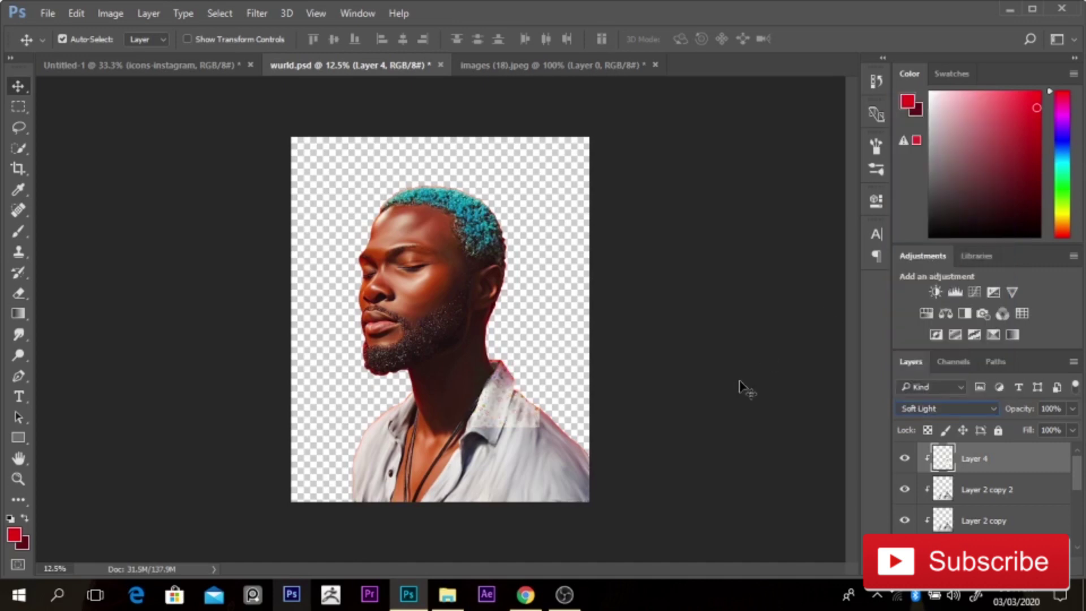
Try to stretch the floral pattern over the wide shirt front to about 335% width and 277% height
{"action": "key", "text": "ctrl+t"}
{"action": "left_click_drag", "start_coordinate": [543, 429], "coordinate": [704, 552]}
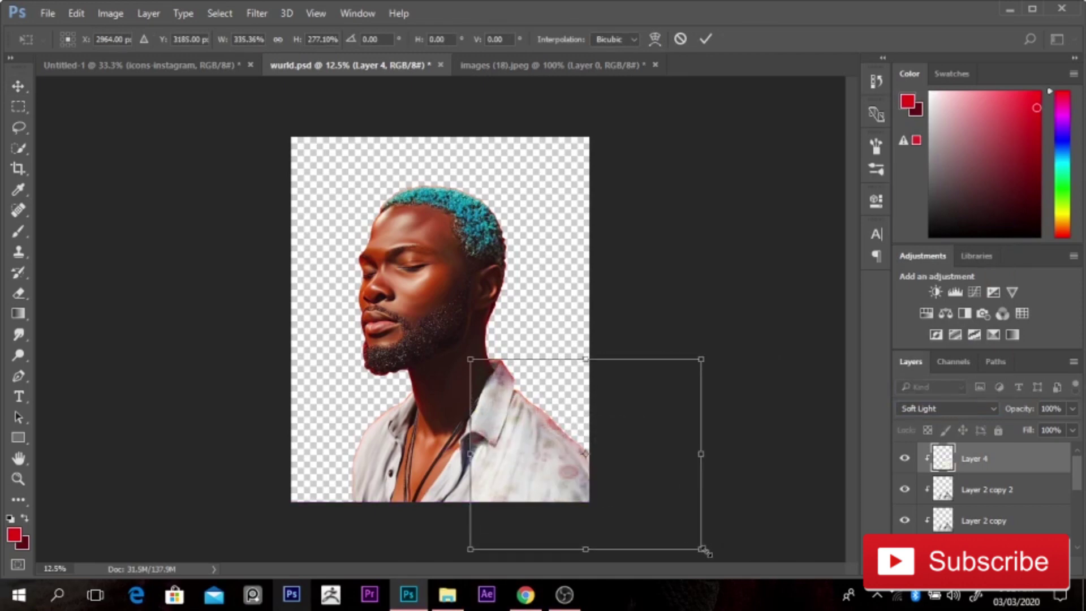
{"action": "key", "text": "Return"}
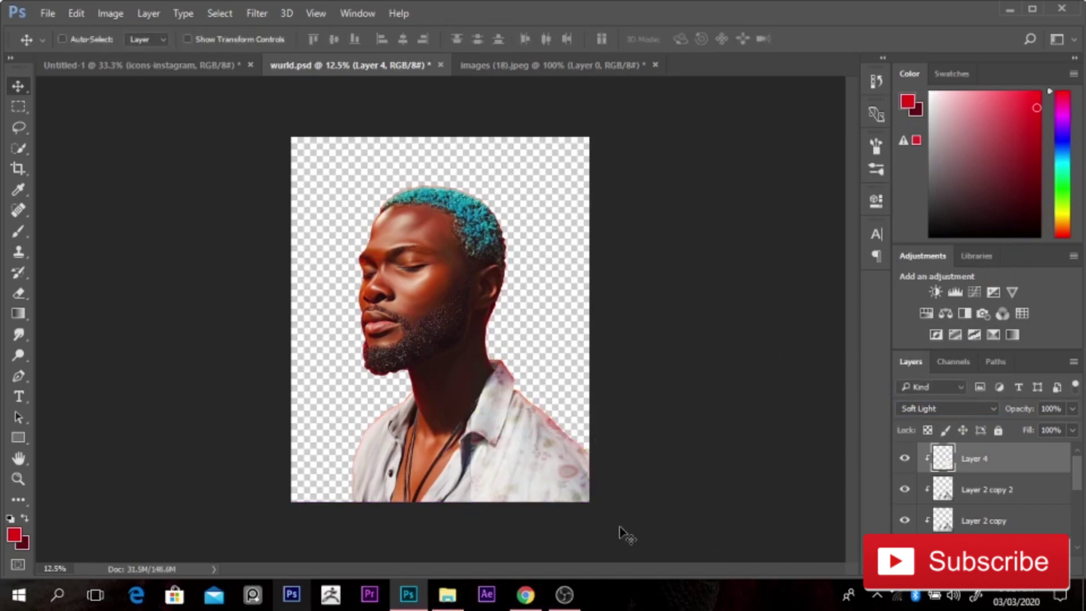
{"action": "key", "text": "ctrl+z"}
Cover the wide shirt front with duplicated floral pattern tiles placed edge to edge, clipping each copy to the shirt
{"action": "left_click_drag", "start_coordinate": [536, 452], "coordinate": [600, 467]}
{"action": "key", "text": "alt"}
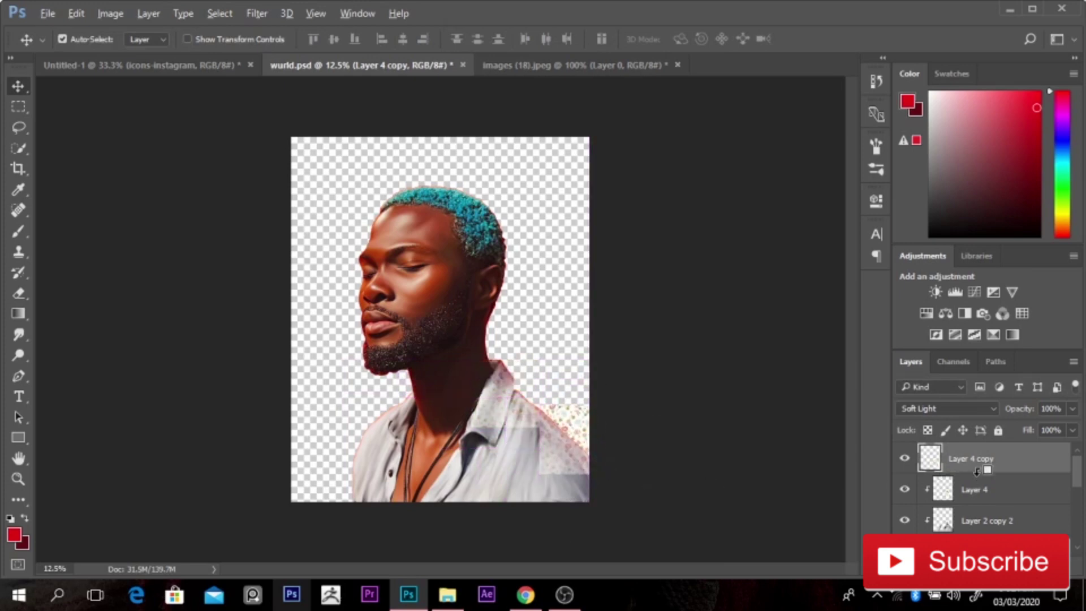
{"action": "left_click", "coordinate": [978, 472], "text": "alt"}
{"action": "key", "text": "ctrl+j"}
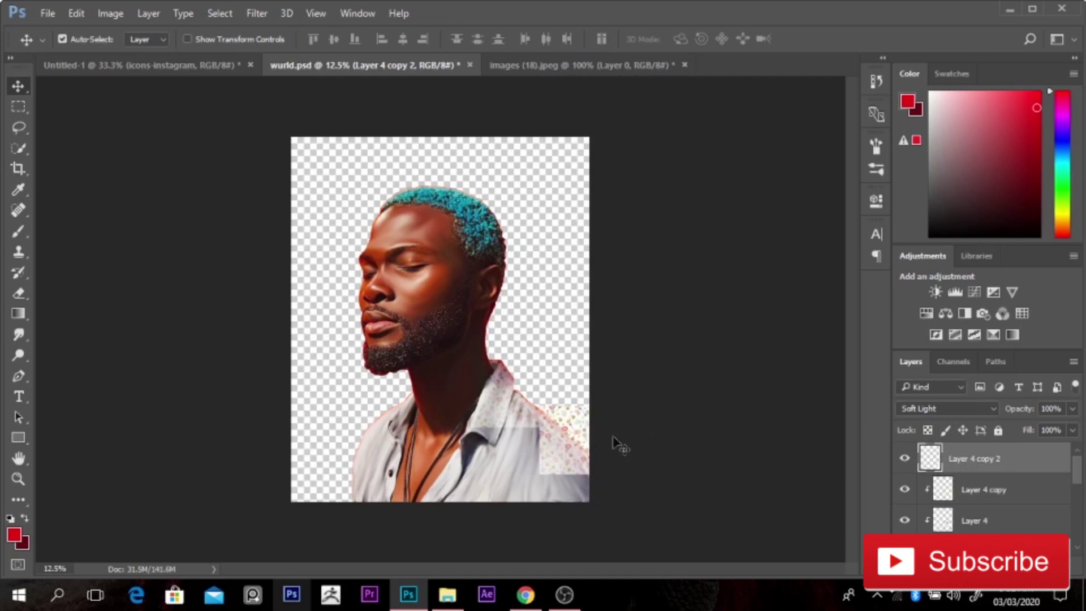
{"action": "left_click_drag", "start_coordinate": [566, 445], "coordinate": [558, 454]}
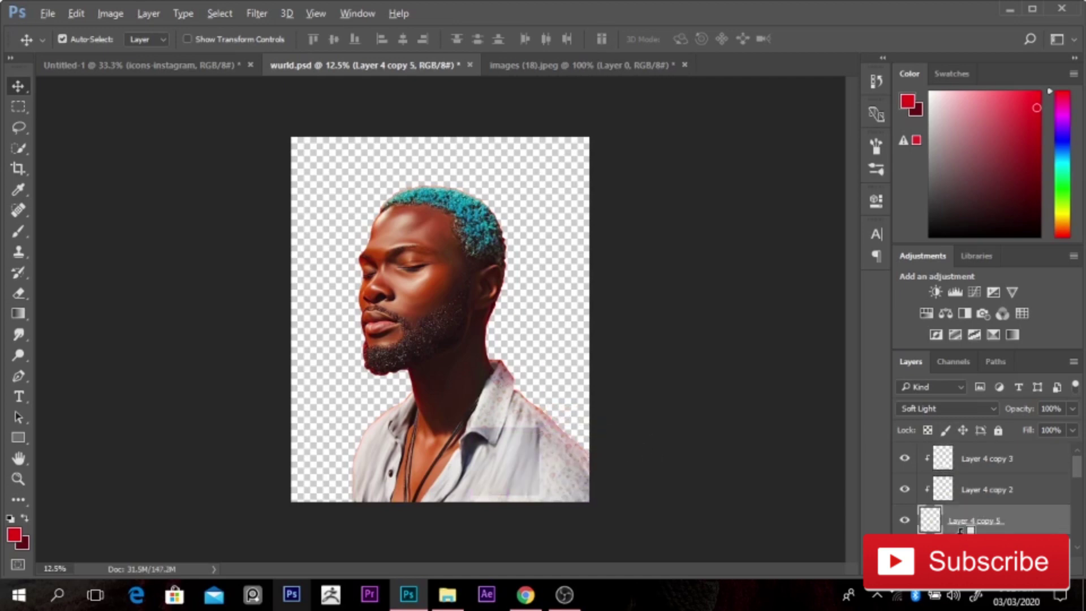
{"action": "left_click", "coordinate": [971, 532], "text": "alt"}
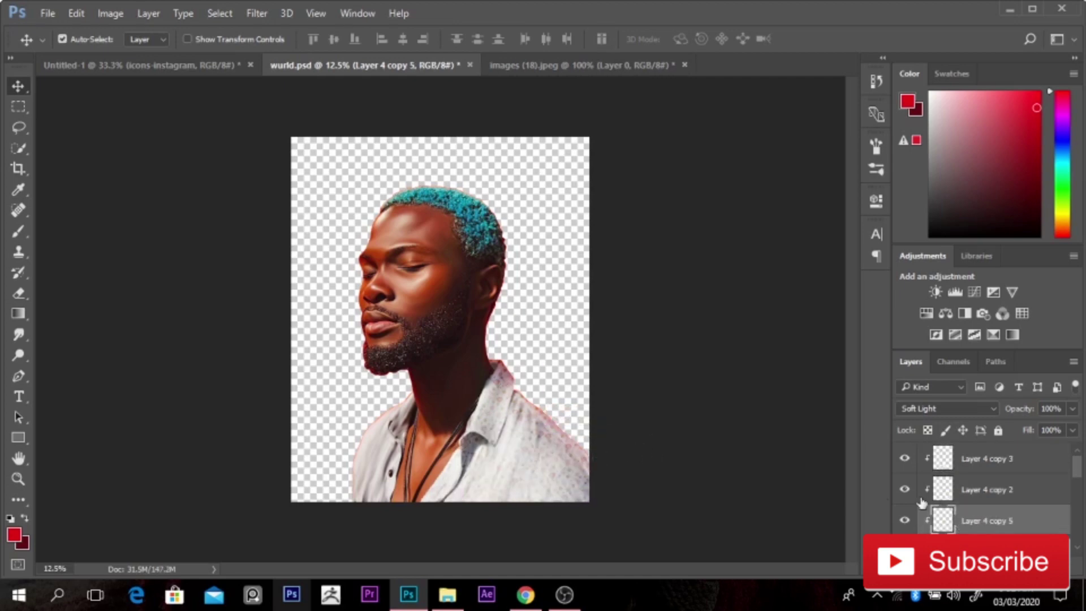
Merge all the floral pattern copies down into the single clipped Layer 4
{"action": "left_click", "coordinate": [1015, 460]}
{"action": "key", "text": "ctrl+e"}
{"action": "key", "text": "ctrl+e"}
{"action": "key", "text": "ctrl+e"}
{"action": "key", "text": "ctrl+e"}
{"action": "key", "text": "ctrl+e"}
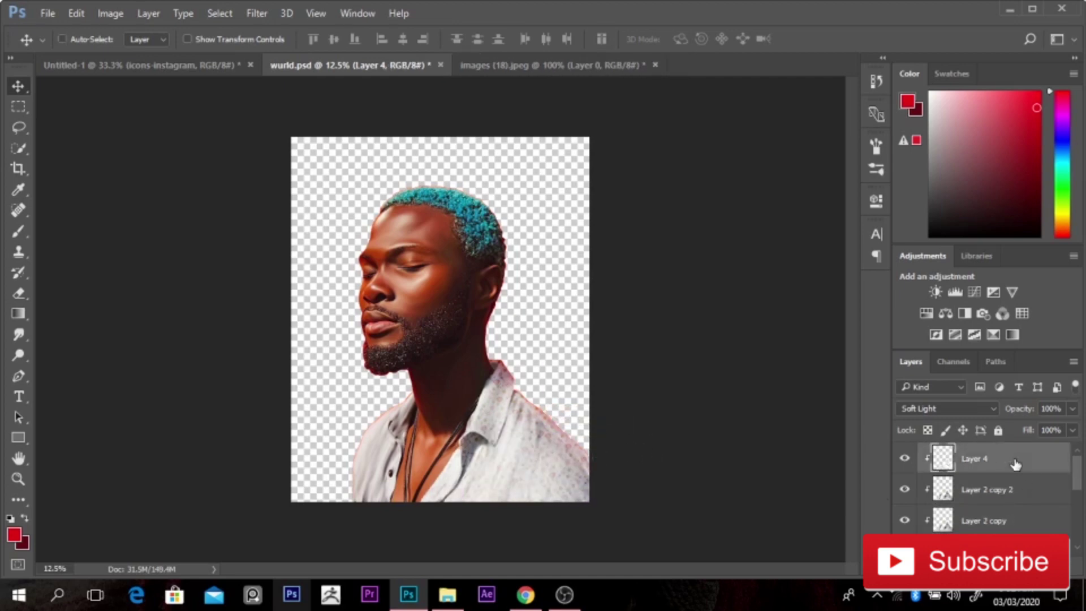
Duplicate the merged floral pattern, move the copy over the buttoned shirt front and clip it to the shirt
{"action": "key", "text": "ctrl+j"}
{"action": "key", "text": "ctrl+t"}
{"action": "left_click_drag", "start_coordinate": [561, 456], "coordinate": [378, 424]}
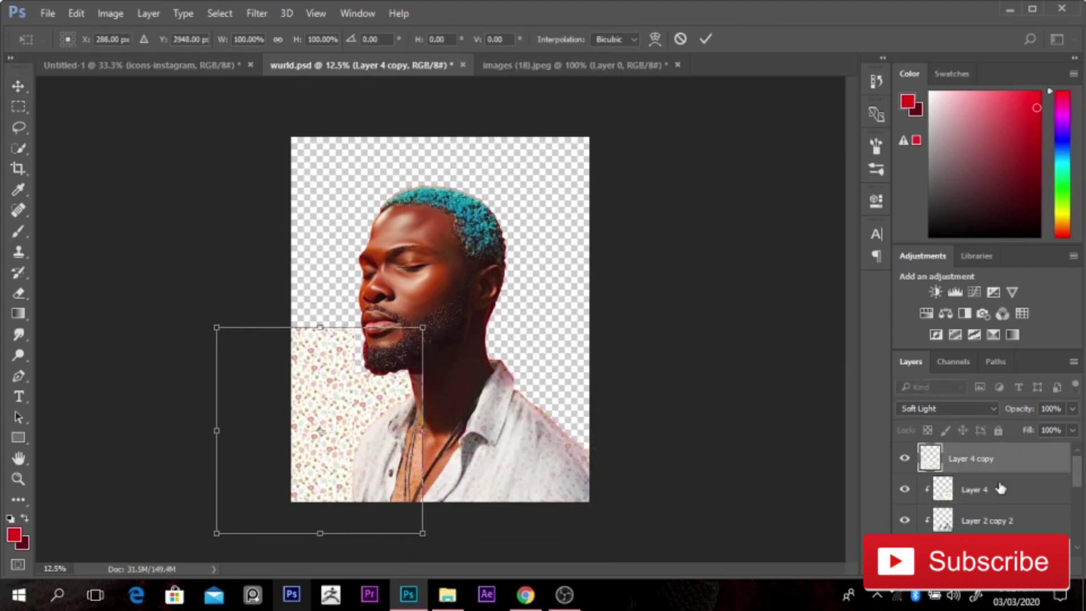
{"action": "key", "text": "Return"}
{"action": "left_click", "coordinate": [962, 474], "text": "alt"}
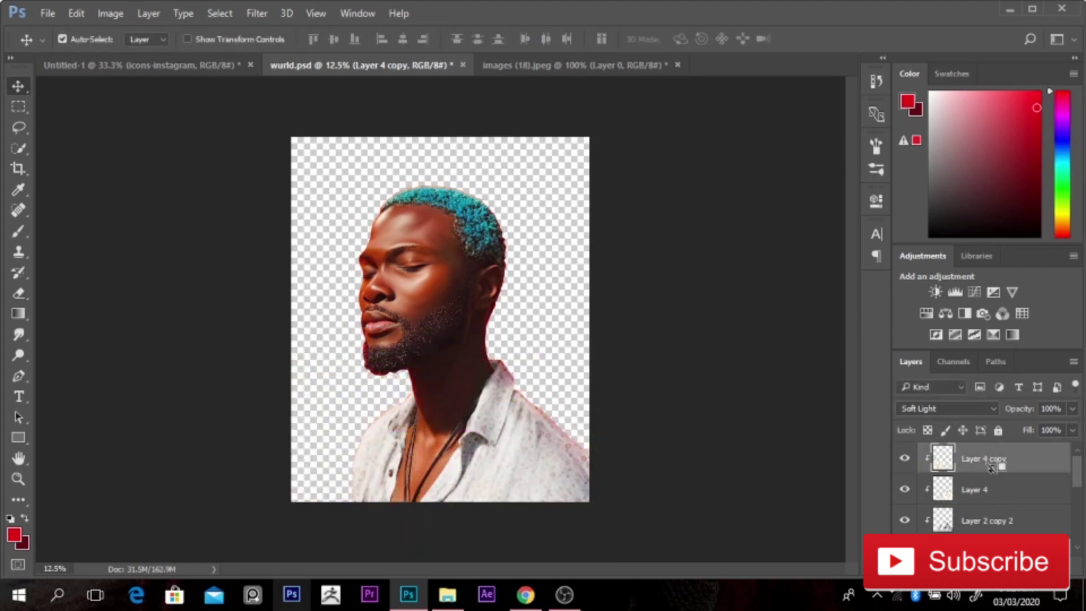
Add a clipped Brightness/Contrast adjustment above Layer 2 copy 2 with brightness -30 and contrast 58
{"action": "left_click", "coordinate": [519, 433], "text": "ctrl+alt"}
{"action": "left_click", "coordinate": [991, 526]}
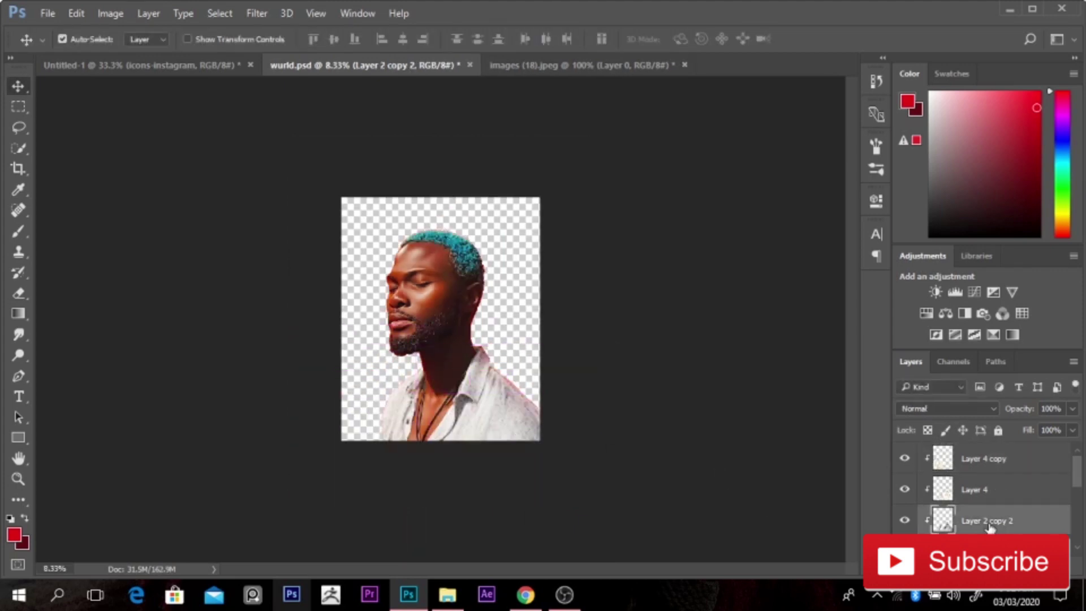
{"action": "left_click", "coordinate": [529, 446], "text": "ctrl"}
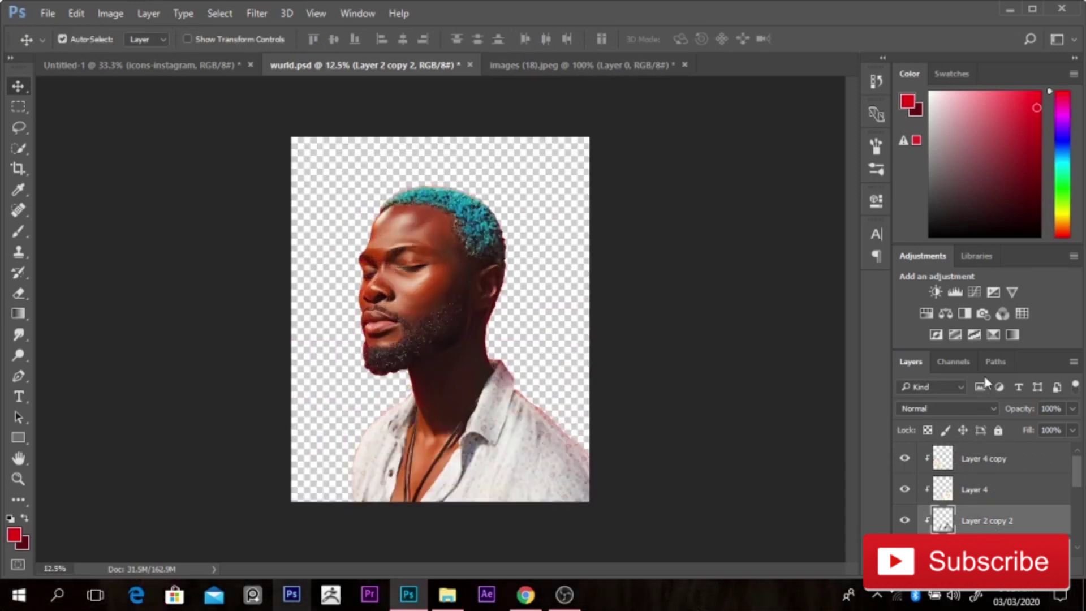
{"action": "left_click", "coordinate": [937, 292]}
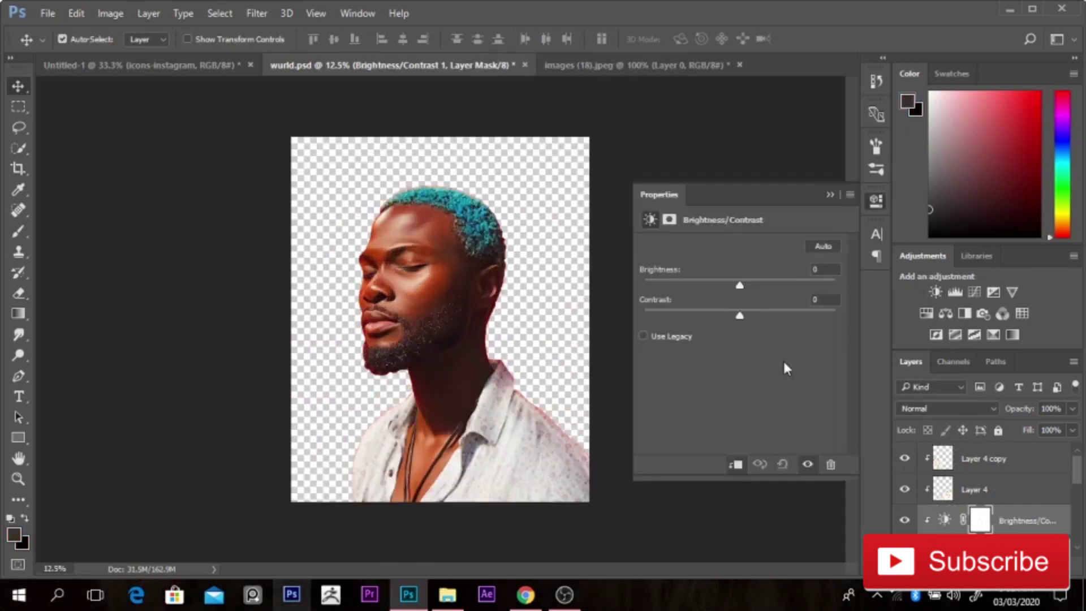
{"action": "left_click_drag", "start_coordinate": [725, 288], "coordinate": [800, 329]}
{"action": "left_click_drag", "start_coordinate": [721, 283], "coordinate": [723, 287]}
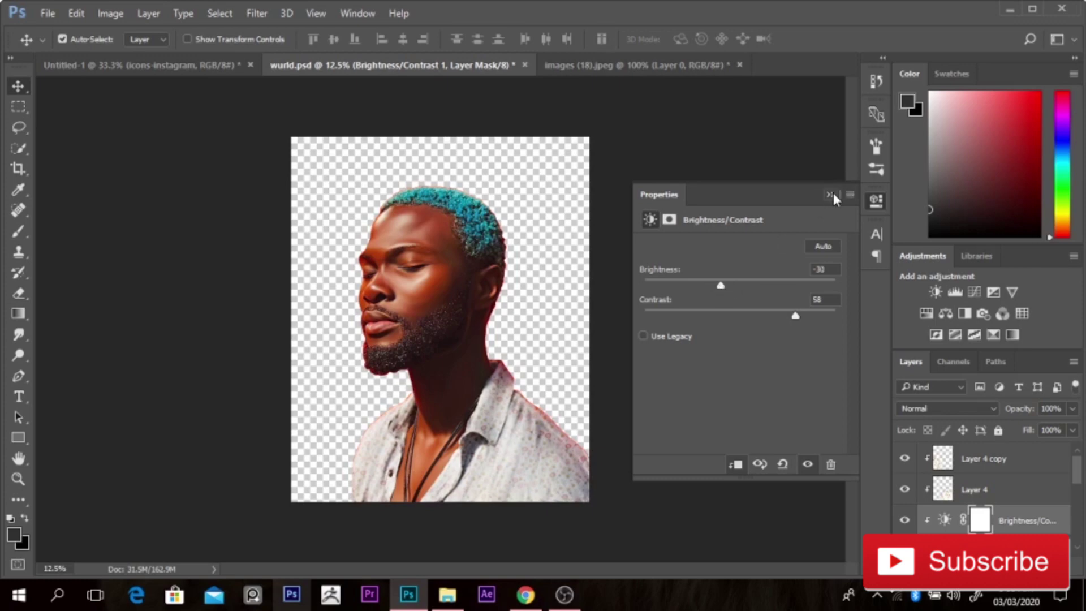
{"action": "left_click", "coordinate": [831, 196]}
Darken the shirt's collar, shoulder and front folds on Layer 2 copy 2 with the Burn tool at size 300, Midtones range and 50% exposure
{"action": "scroll", "coordinate": [1078, 474], "scroll_direction": "down", "scroll_amount": 3}
{"action": "left_click", "coordinate": [1002, 478]}
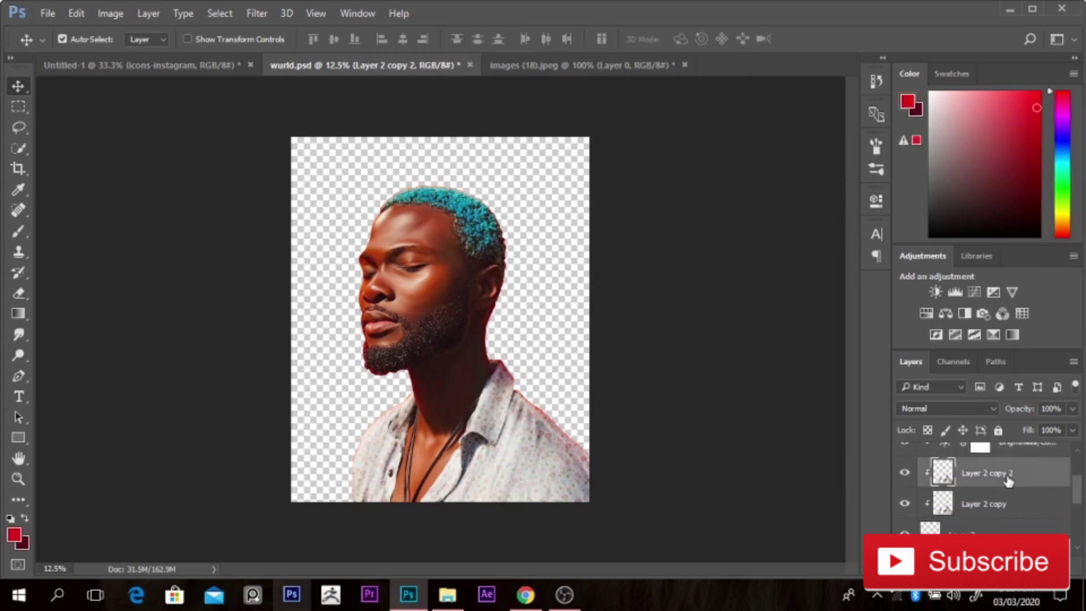
{"action": "key", "text": "o"}
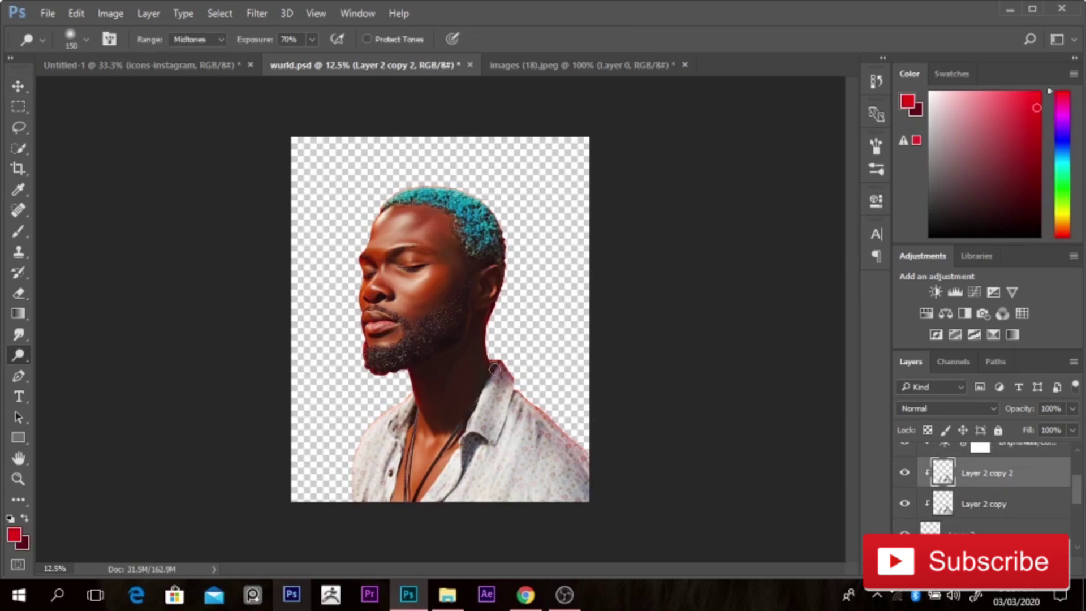
{"action": "key", "text": "bracketleft"}
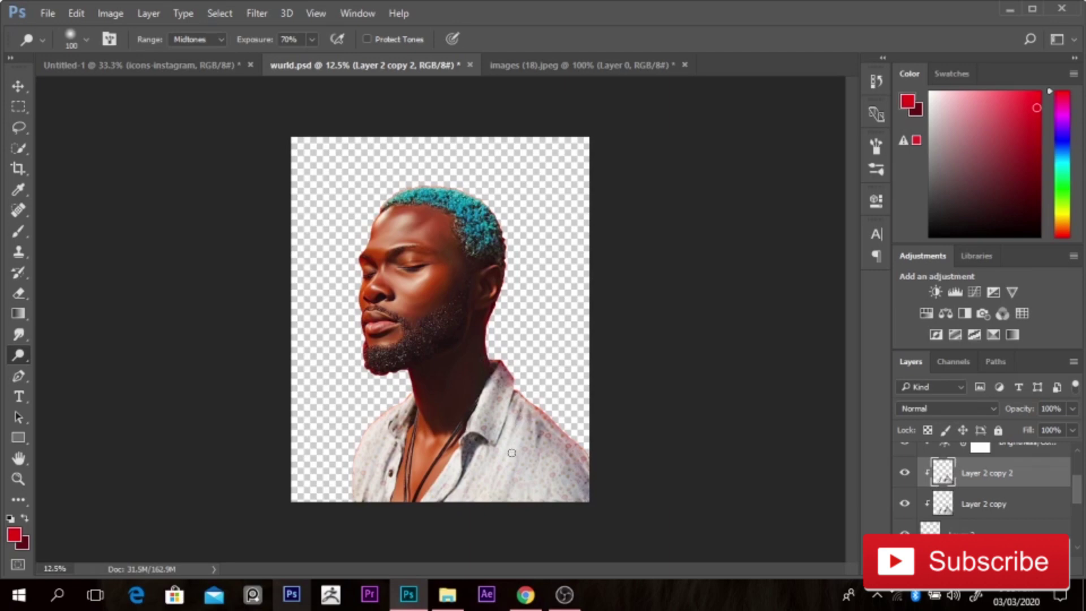
{"action": "key", "text": "shift+o"}
{"action": "left_click_drag", "start_coordinate": [476, 442], "coordinate": [464, 468]}
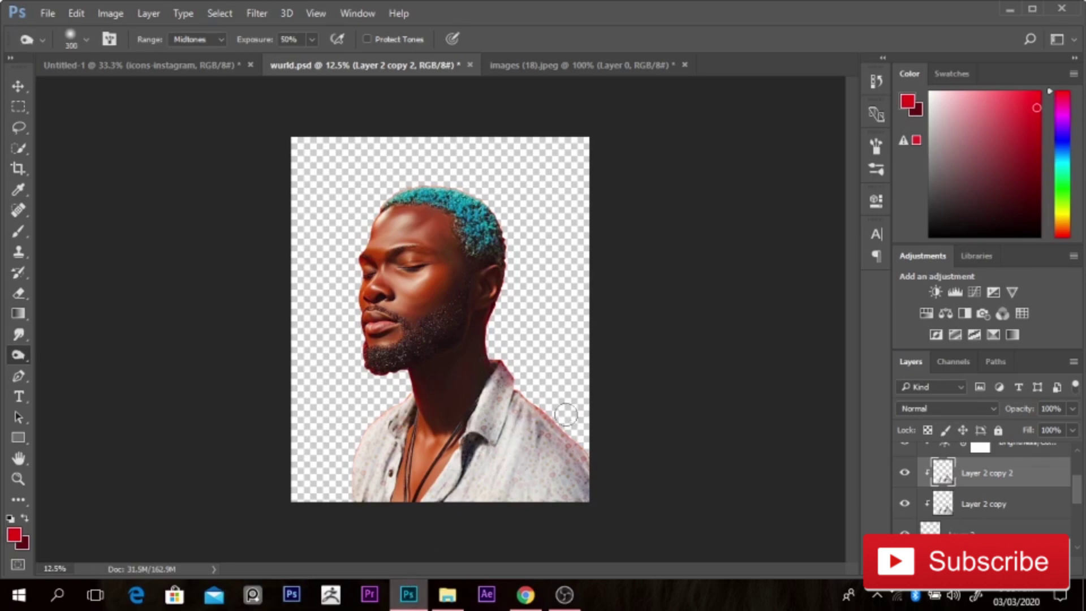
{"action": "left_click_drag", "start_coordinate": [510, 401], "coordinate": [601, 520]}
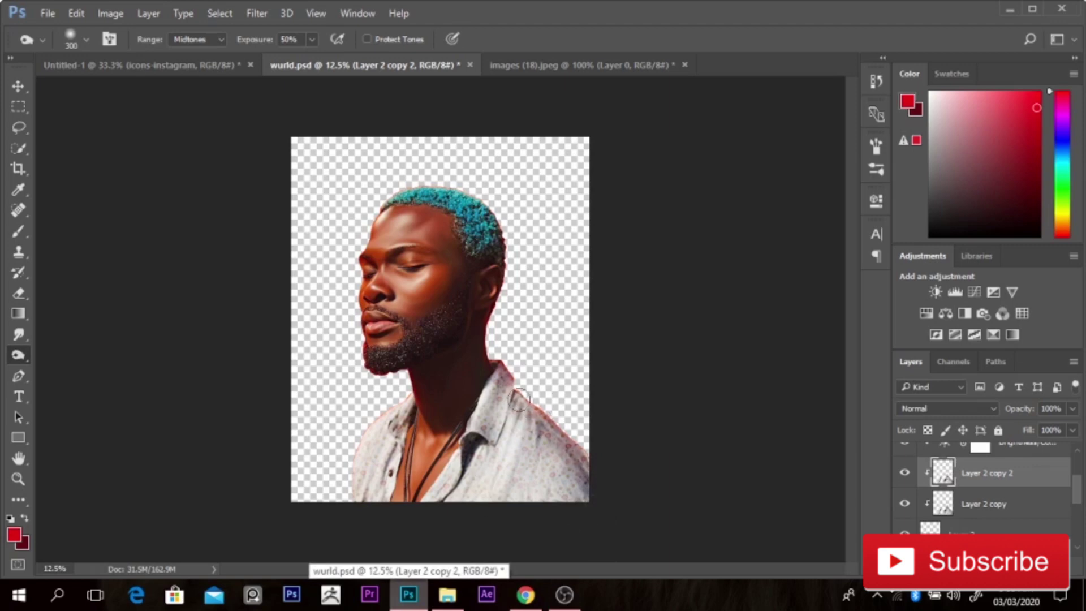
{"action": "left_click_drag", "start_coordinate": [519, 399], "coordinate": [481, 487]}
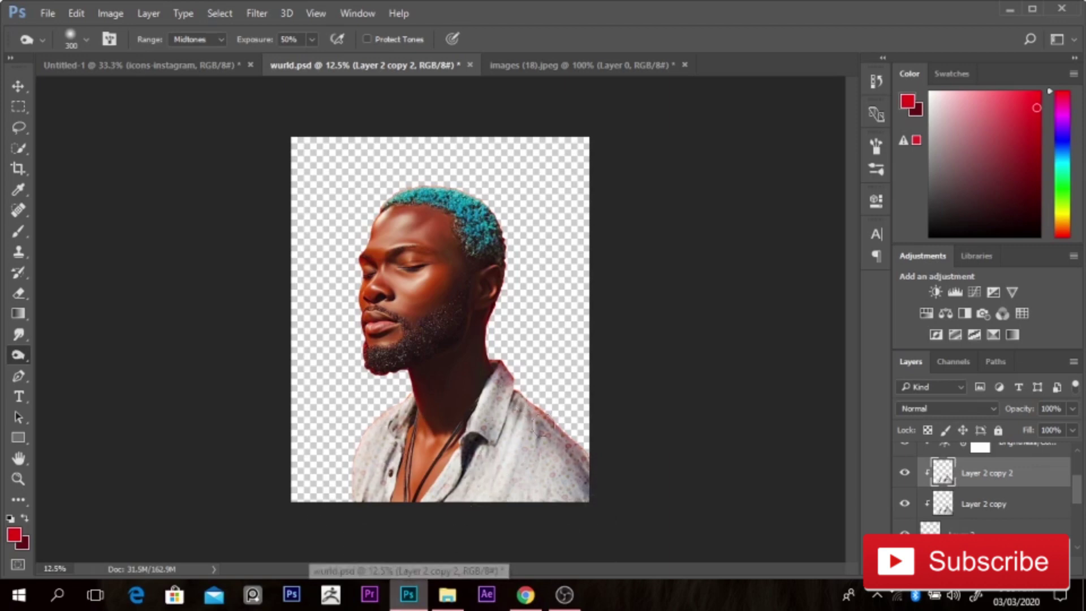
{"action": "left_click_drag", "start_coordinate": [511, 407], "coordinate": [496, 490]}
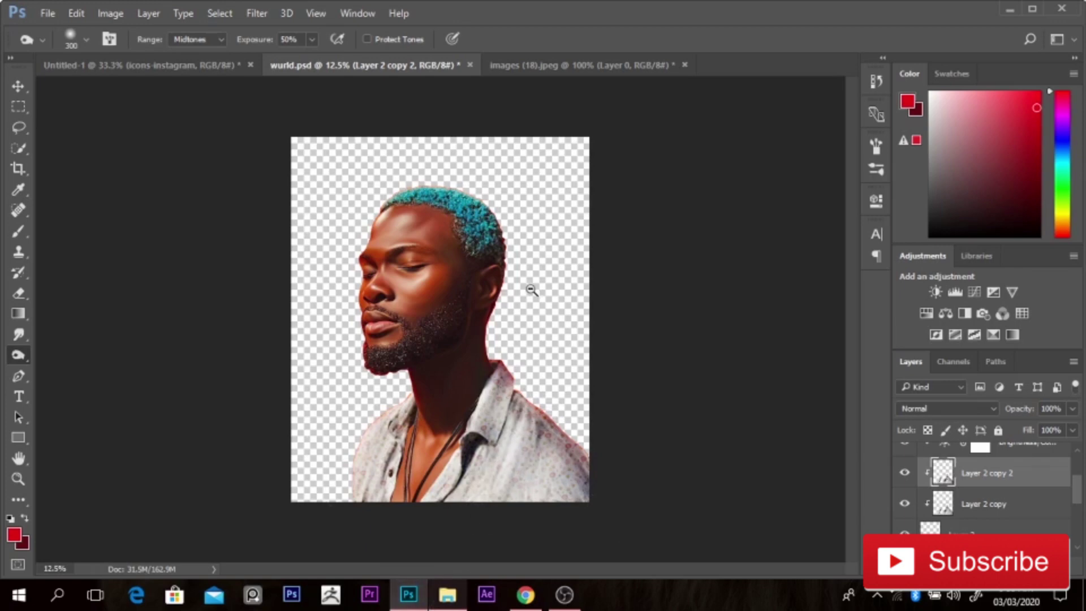
Compare the shirt with and without the floral pattern by toggling the visibility of Layer 4
{"action": "key", "text": "ctrl+minus"}
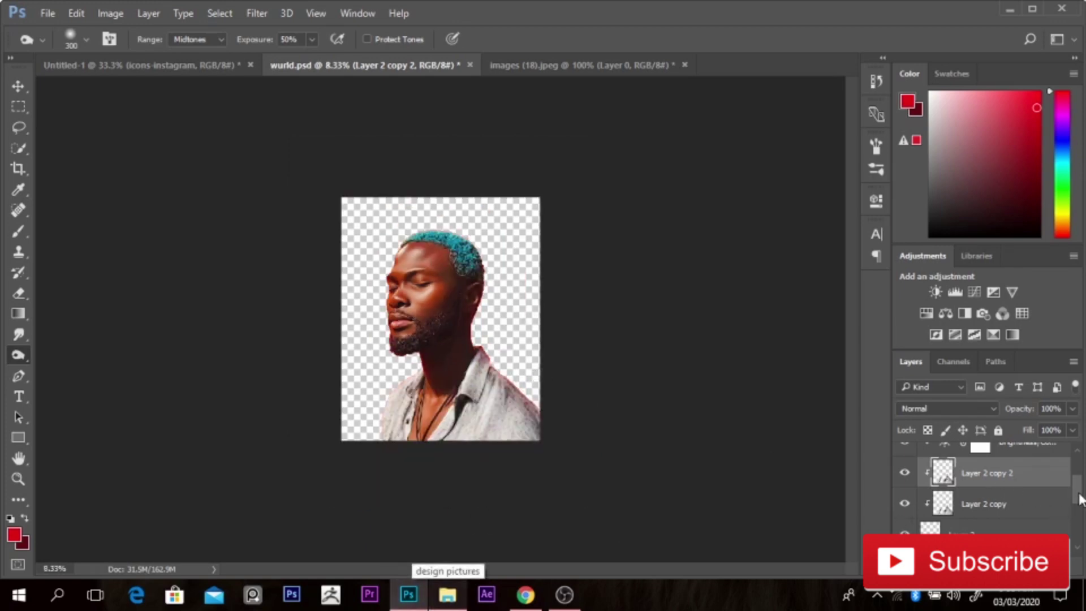
{"action": "left_click_drag", "start_coordinate": [1080, 494], "coordinate": [1079, 470]}
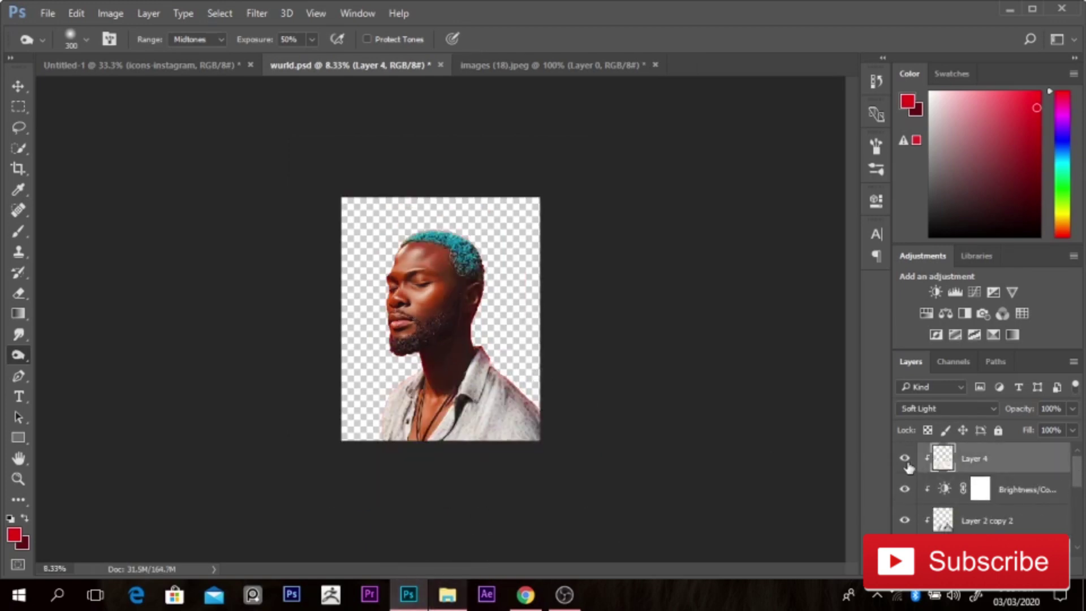
{"action": "left_click", "coordinate": [906, 460]}
{"action": "left_click", "coordinate": [906, 460]}
{"action": "left_click", "coordinate": [905, 459]}
{"action": "left_click", "coordinate": [906, 460]}
{"action": "left_click", "coordinate": [906, 460]}
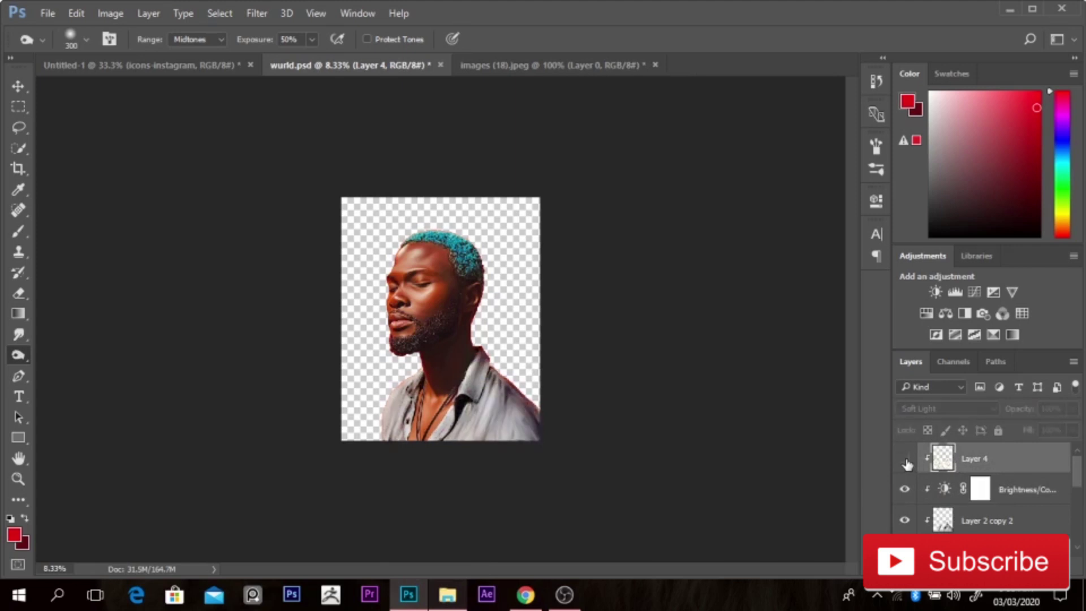
{"action": "left_click", "coordinate": [905, 460]}
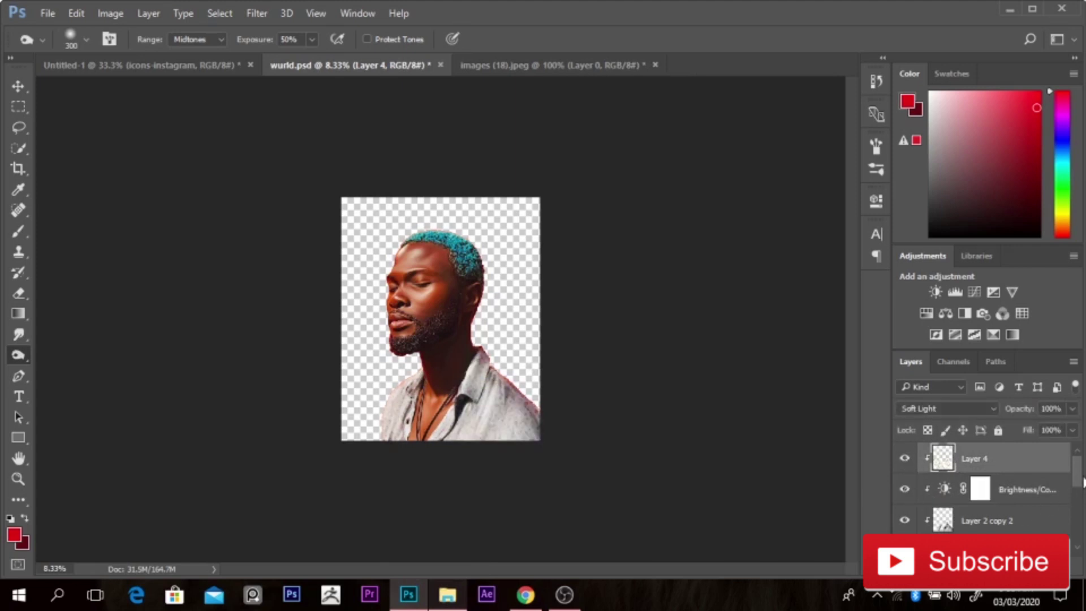
Compare the repainted shirt with the original one by hiding and showing the Layer 2 clipping base
{"action": "scroll", "coordinate": [1083, 481], "scroll_direction": "down", "scroll_amount": 2}
{"action": "left_click", "coordinate": [904, 521]}
{"action": "left_click", "coordinate": [904, 524]}
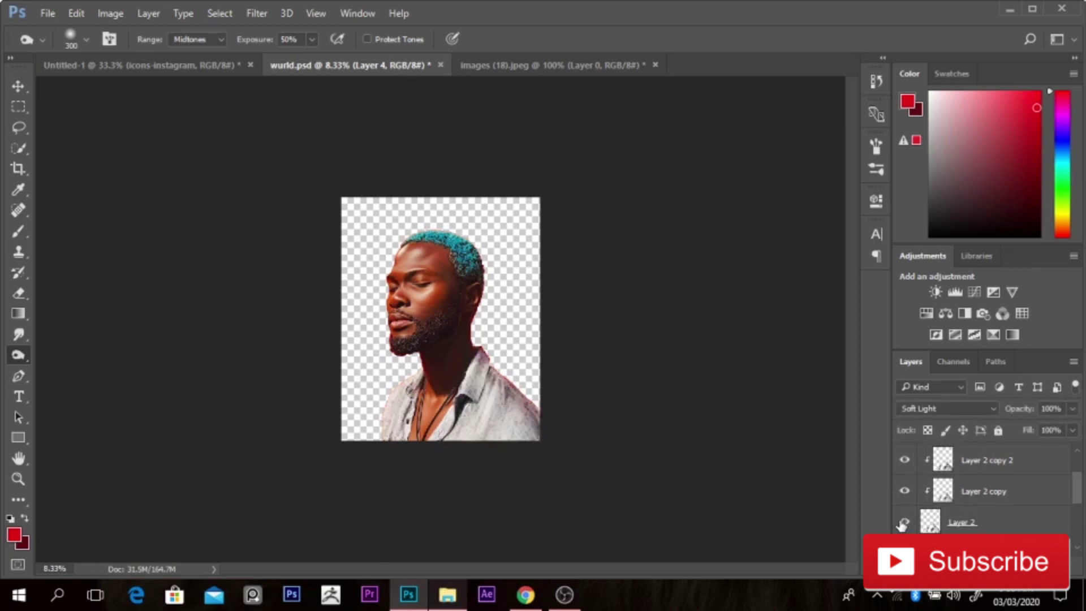
{"action": "left_click", "coordinate": [903, 524]}
{"action": "left_click", "coordinate": [904, 524]}
{"action": "left_click", "coordinate": [904, 523]}
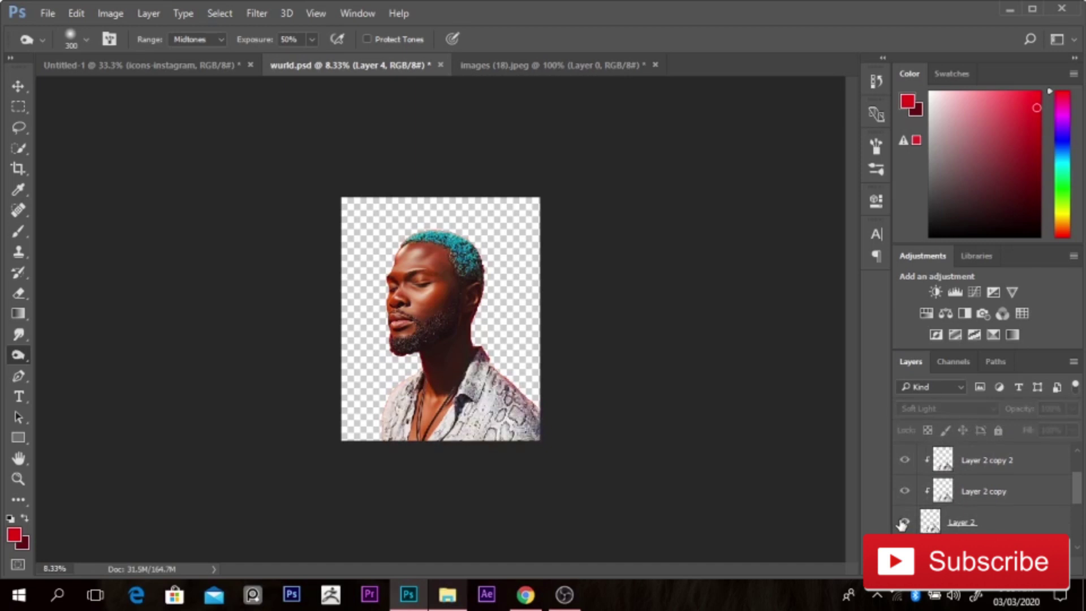
{"action": "left_click", "coordinate": [903, 523]}
Examine the floral pattern and shading on the collar and shirt front up close, then the whole portrait
{"action": "left_click", "coordinate": [395, 477], "text": "ctrl"}
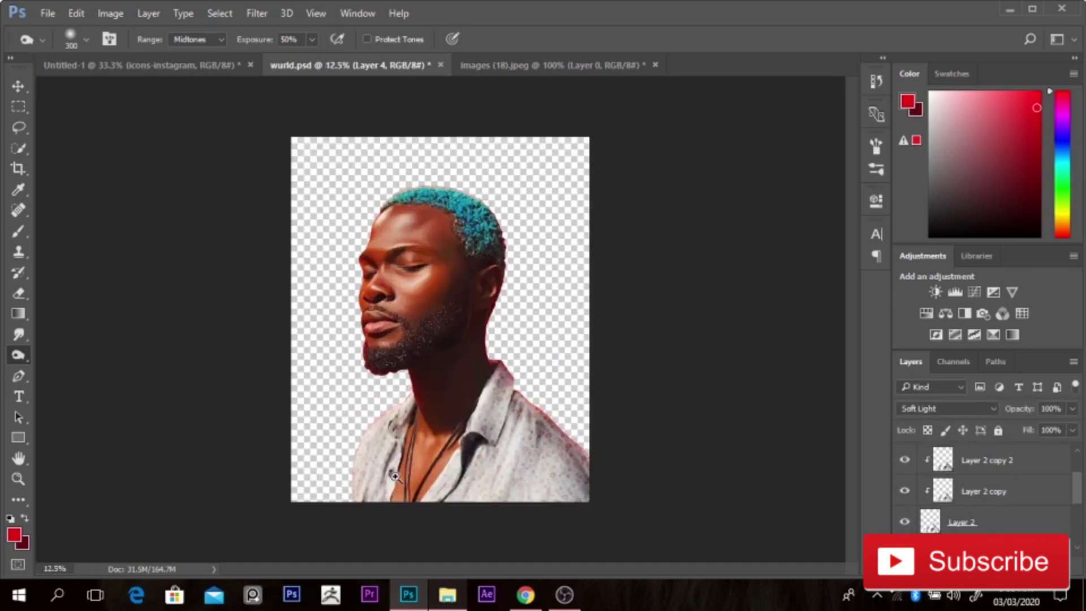
{"action": "left_click", "coordinate": [468, 492], "text": "ctrl"}
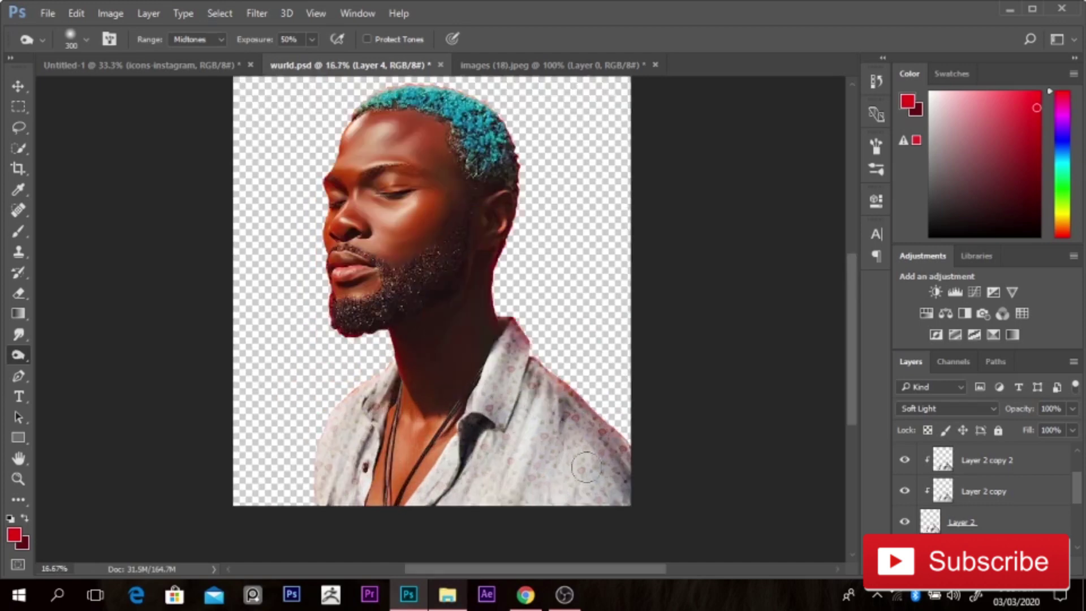
{"action": "left_click", "coordinate": [536, 461], "text": "ctrl"}
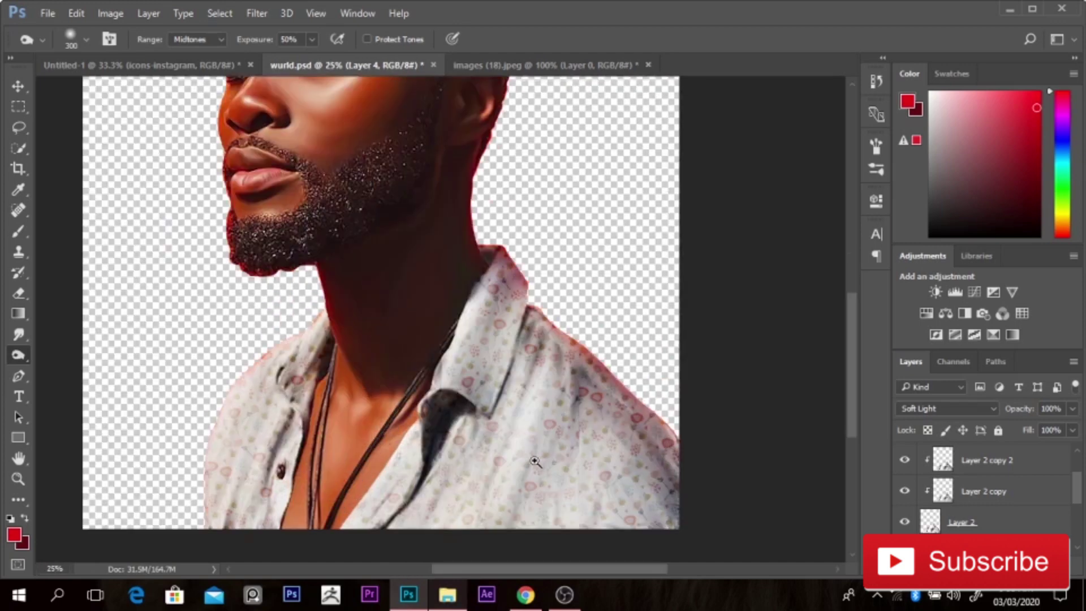
{"action": "left_click", "coordinate": [514, 391], "text": "ctrl"}
{"action": "left_click", "coordinate": [514, 391], "text": "ctrl+alt"}
{"action": "left_click", "coordinate": [514, 390], "text": "ctrl+alt"}
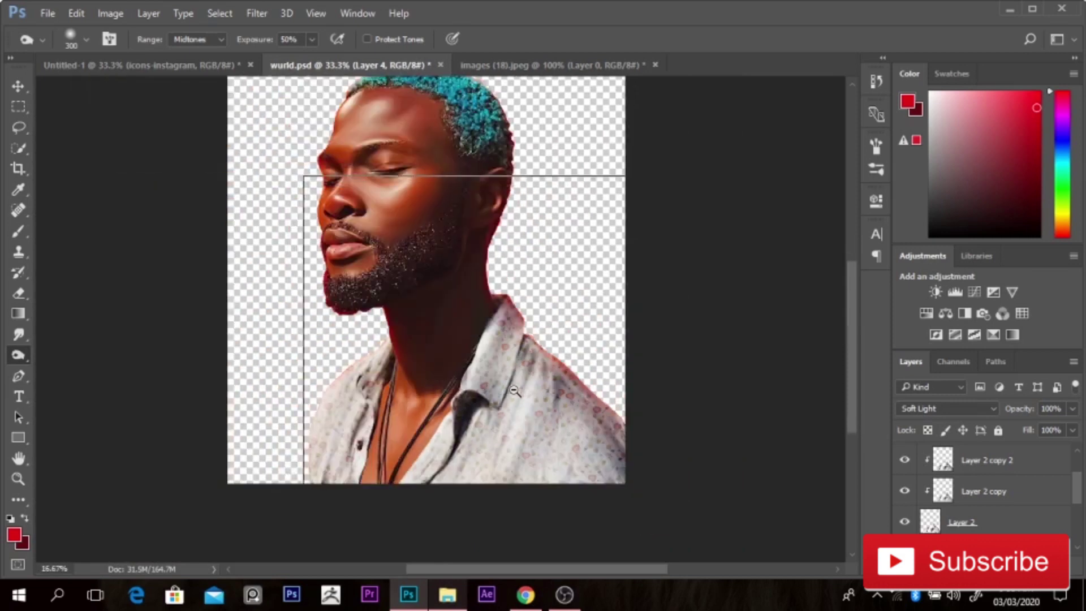
{"action": "left_click", "coordinate": [514, 391], "text": "ctrl+alt"}
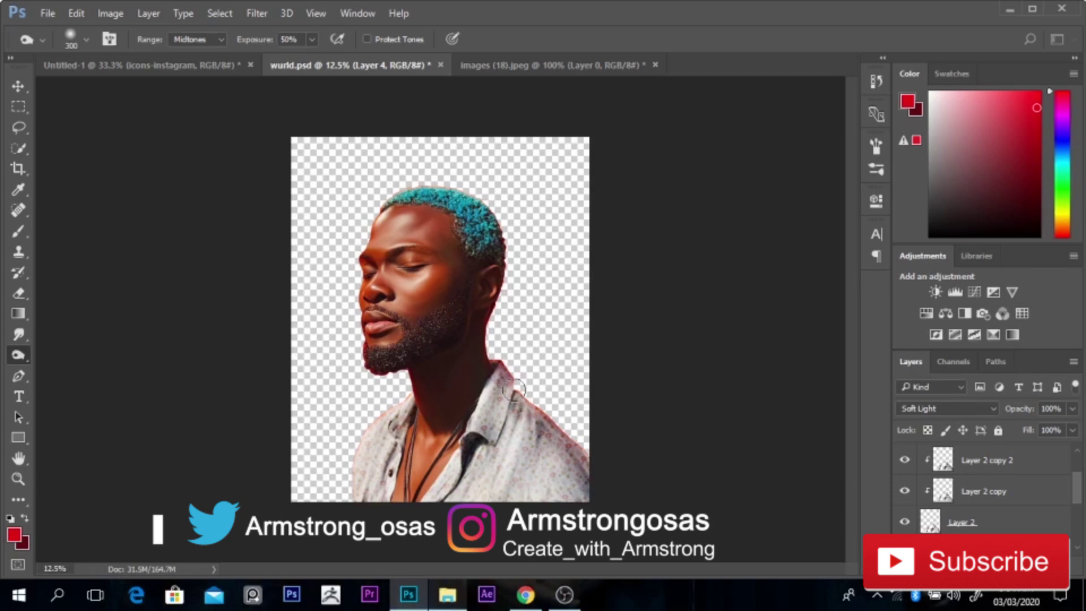
{"action": "key", "text": "ctrl+space"}
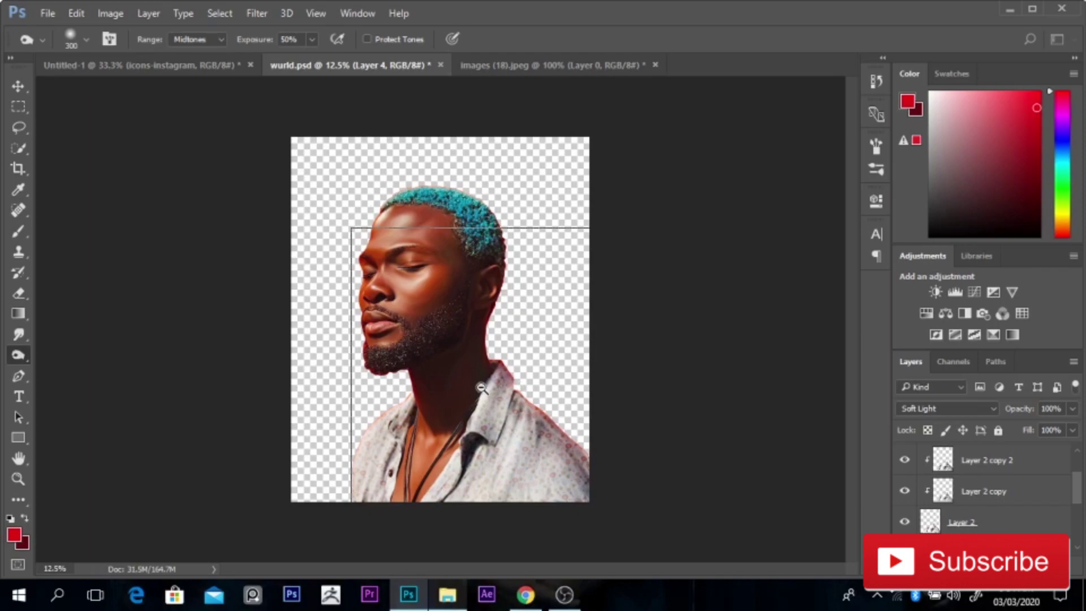
{"action": "left_click", "coordinate": [481, 388], "text": "ctrl+alt"}
{"action": "left_click", "coordinate": [462, 428], "text": "ctrl"}
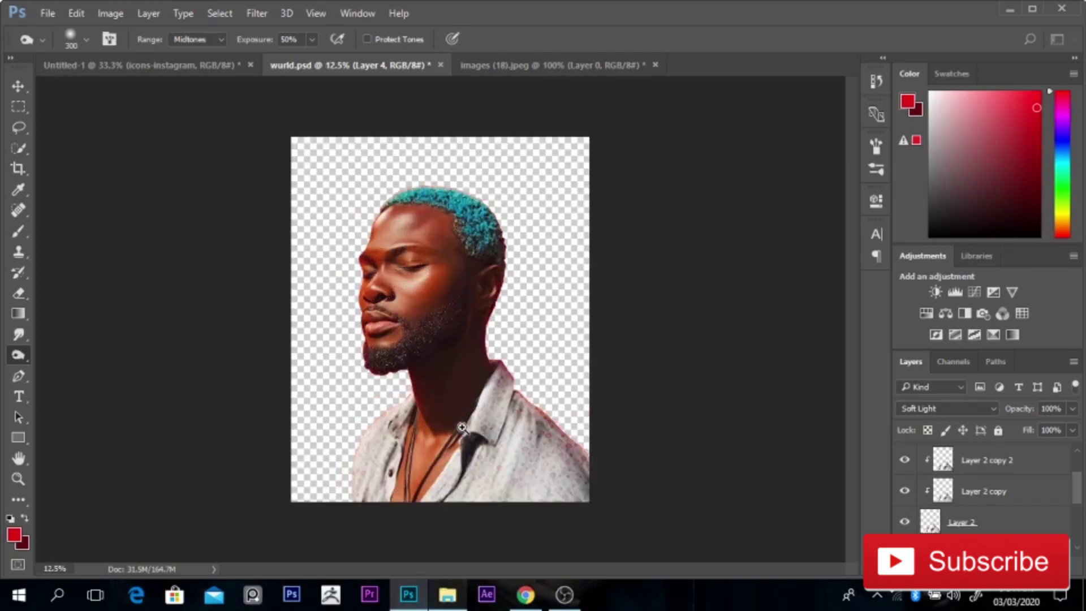